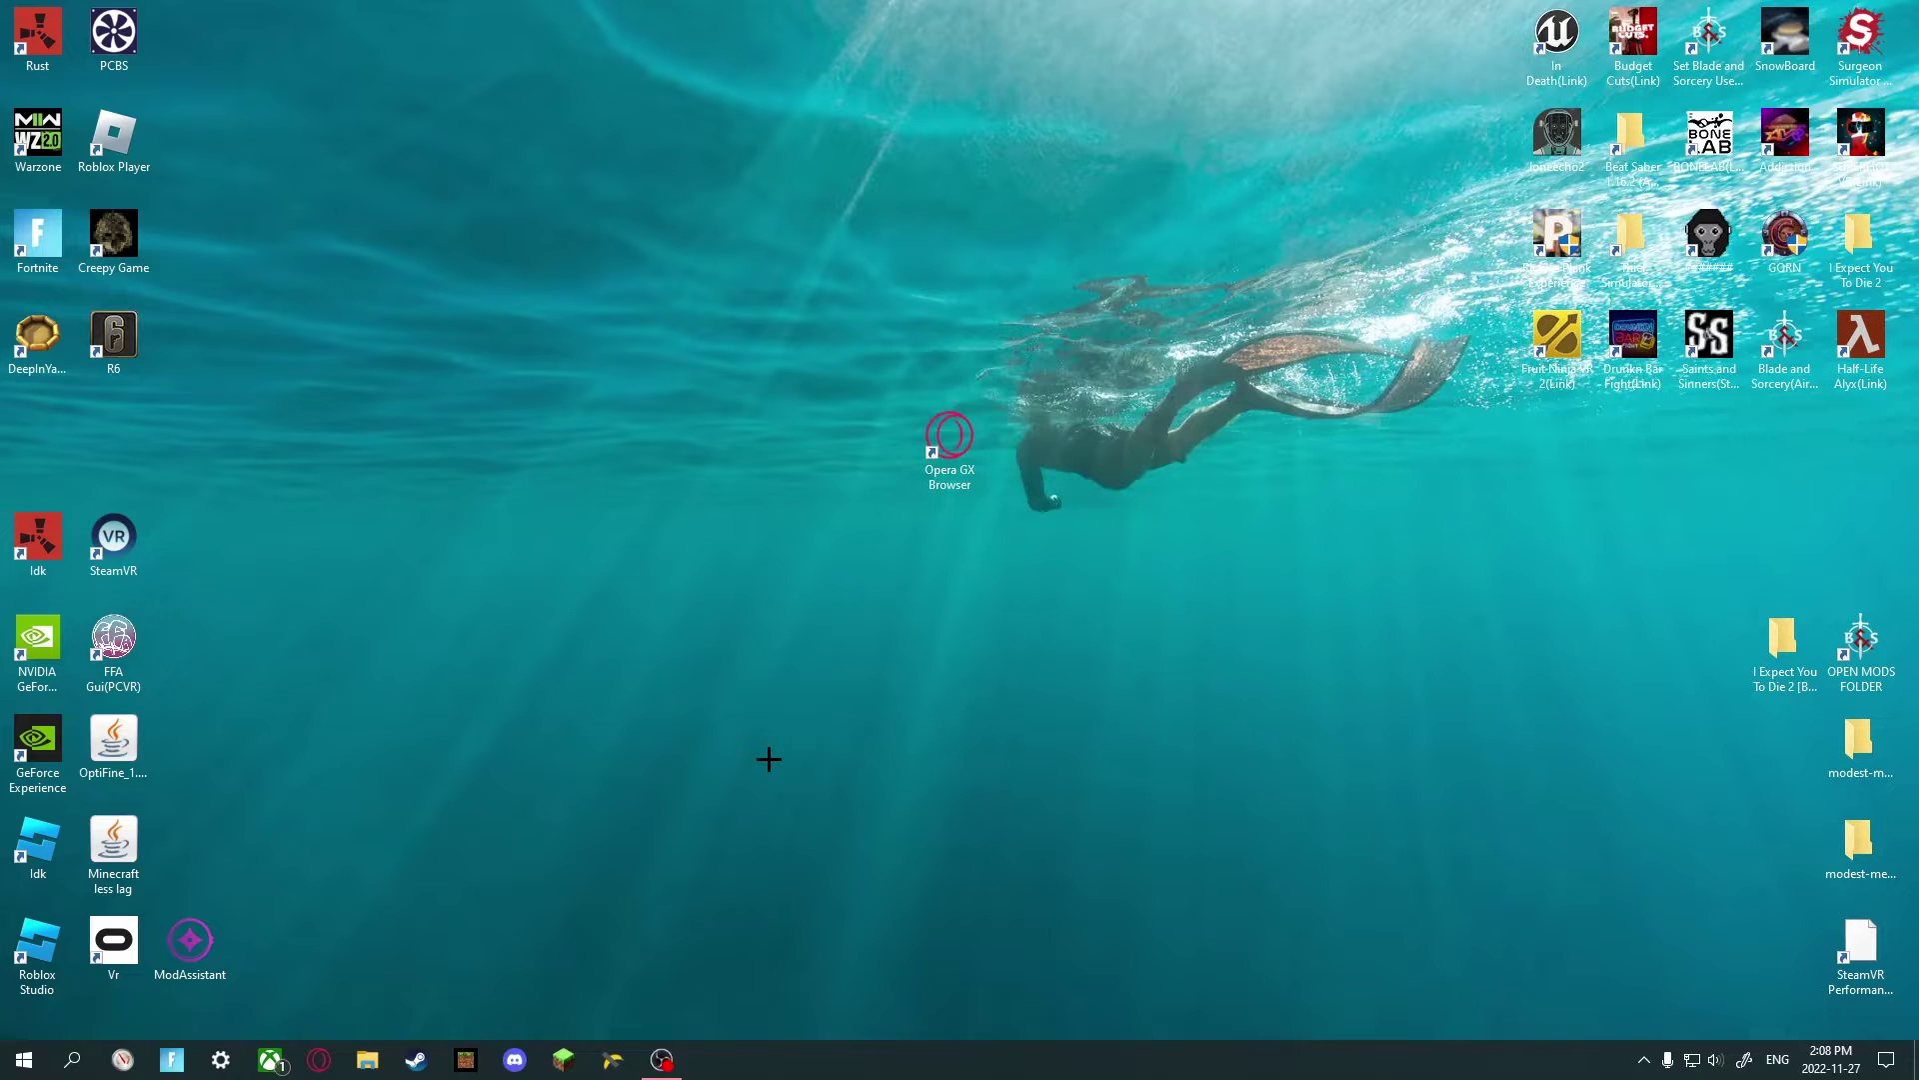
Open the Oculus desktop app and close its window again.
{"action": "double_click", "coordinate": [112, 940]}
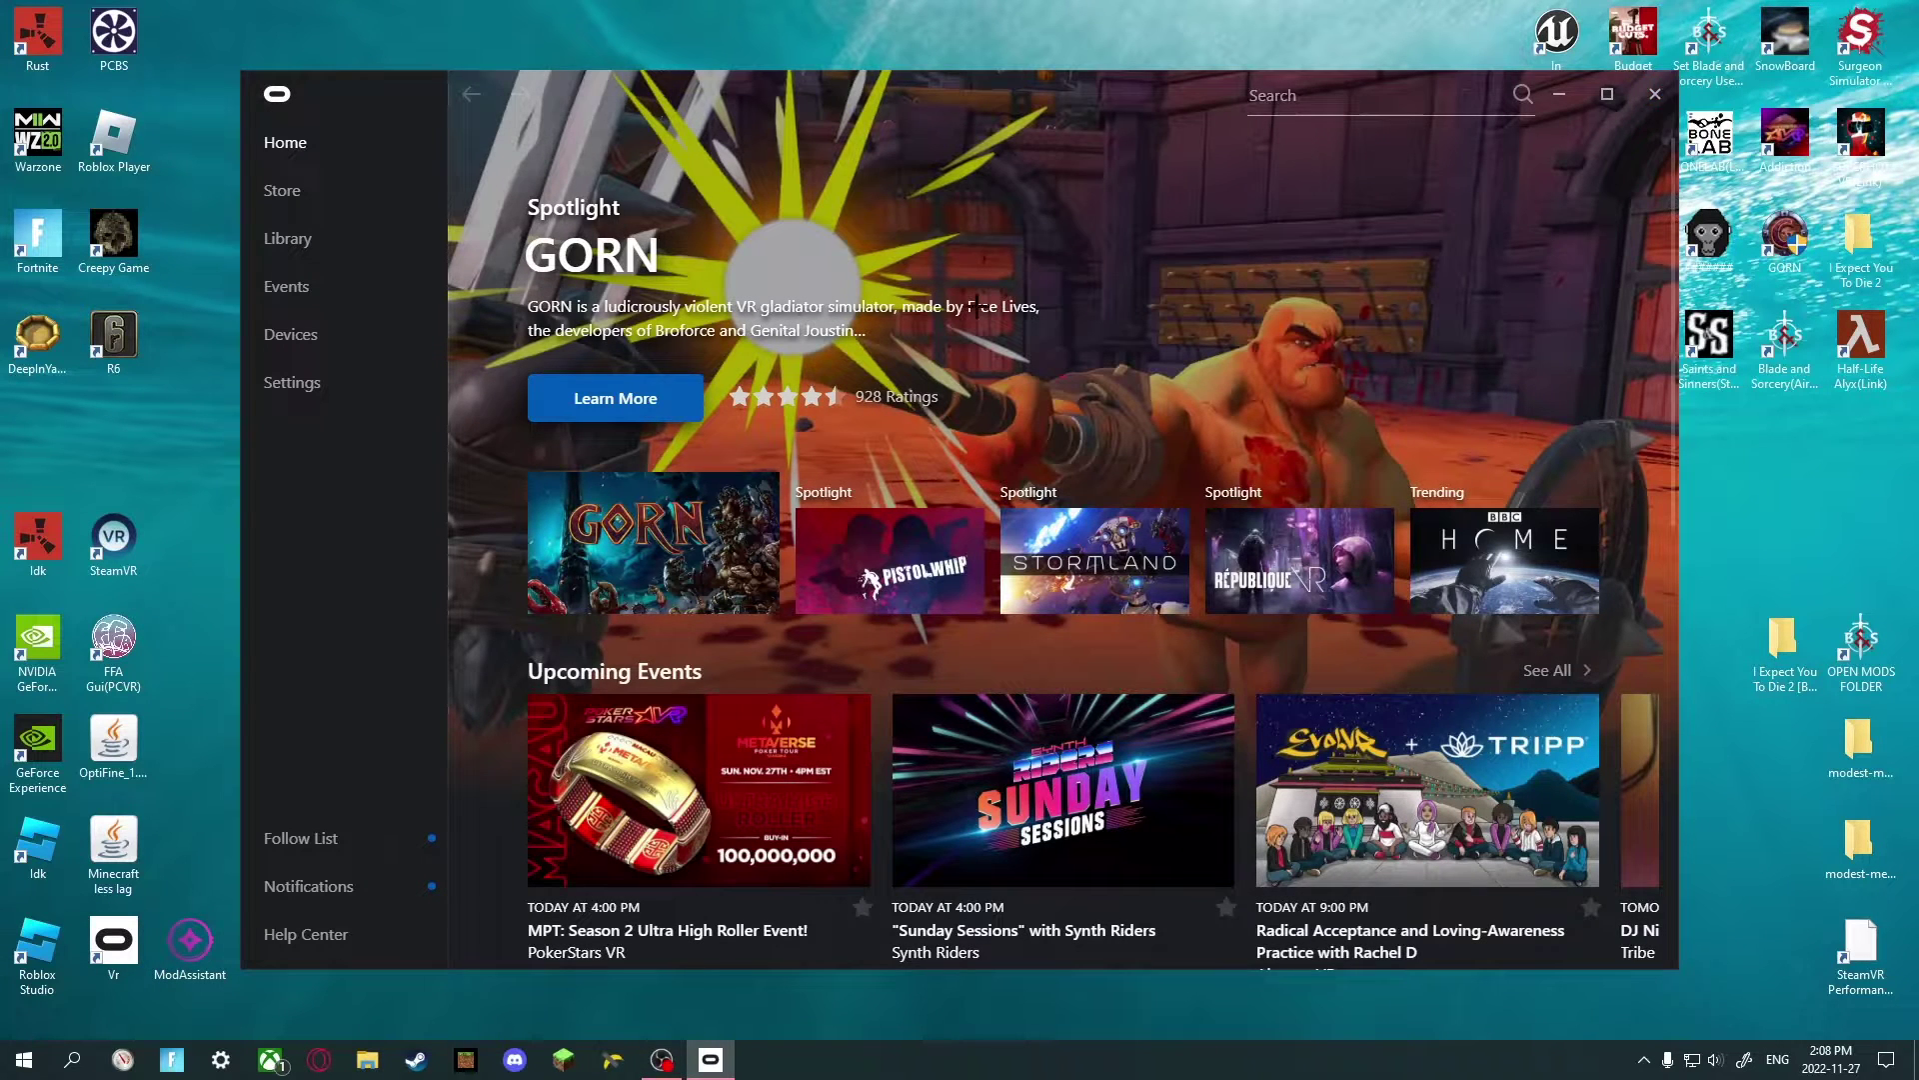
{"action": "left_click", "coordinate": [1656, 96]}
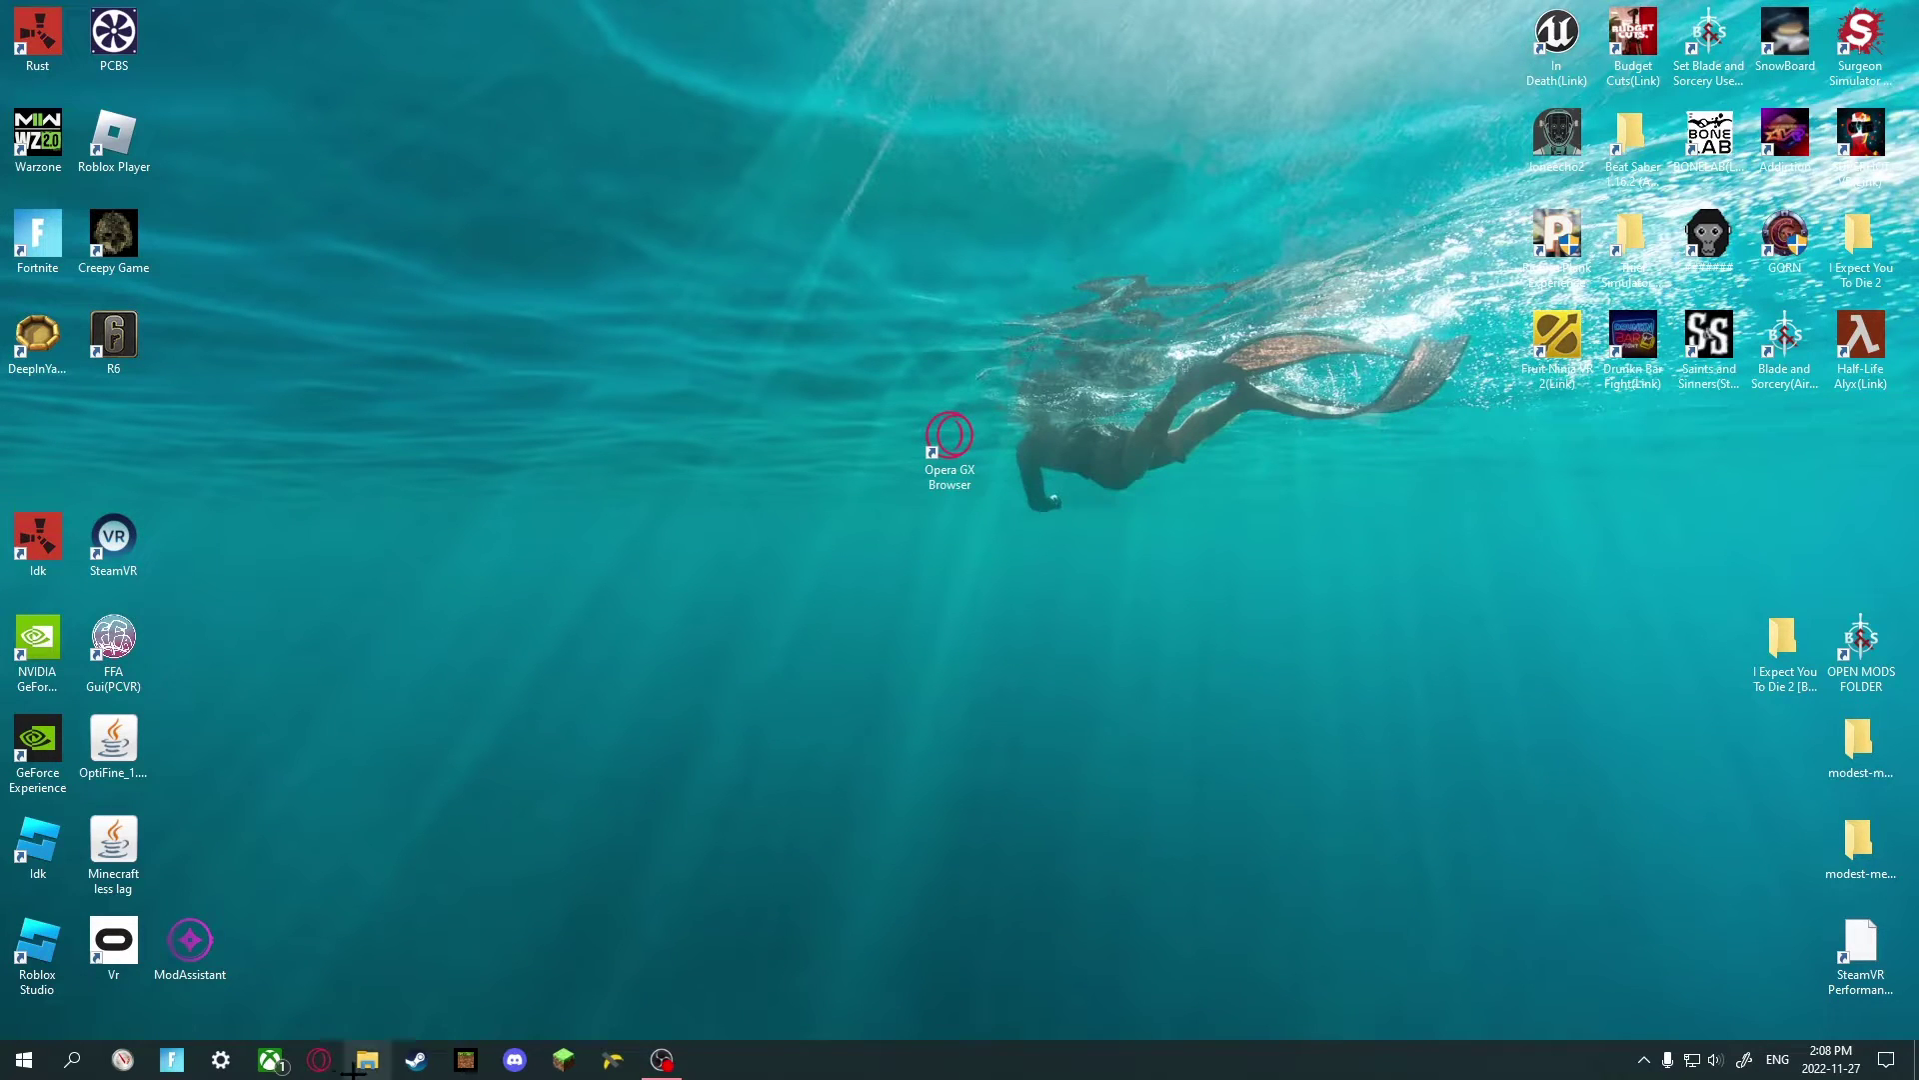
Switch to the Opera GX browser, close the old eyerock_cosmetics tab and load disc.gg/brsland.
{"action": "left_click", "coordinate": [312, 1068]}
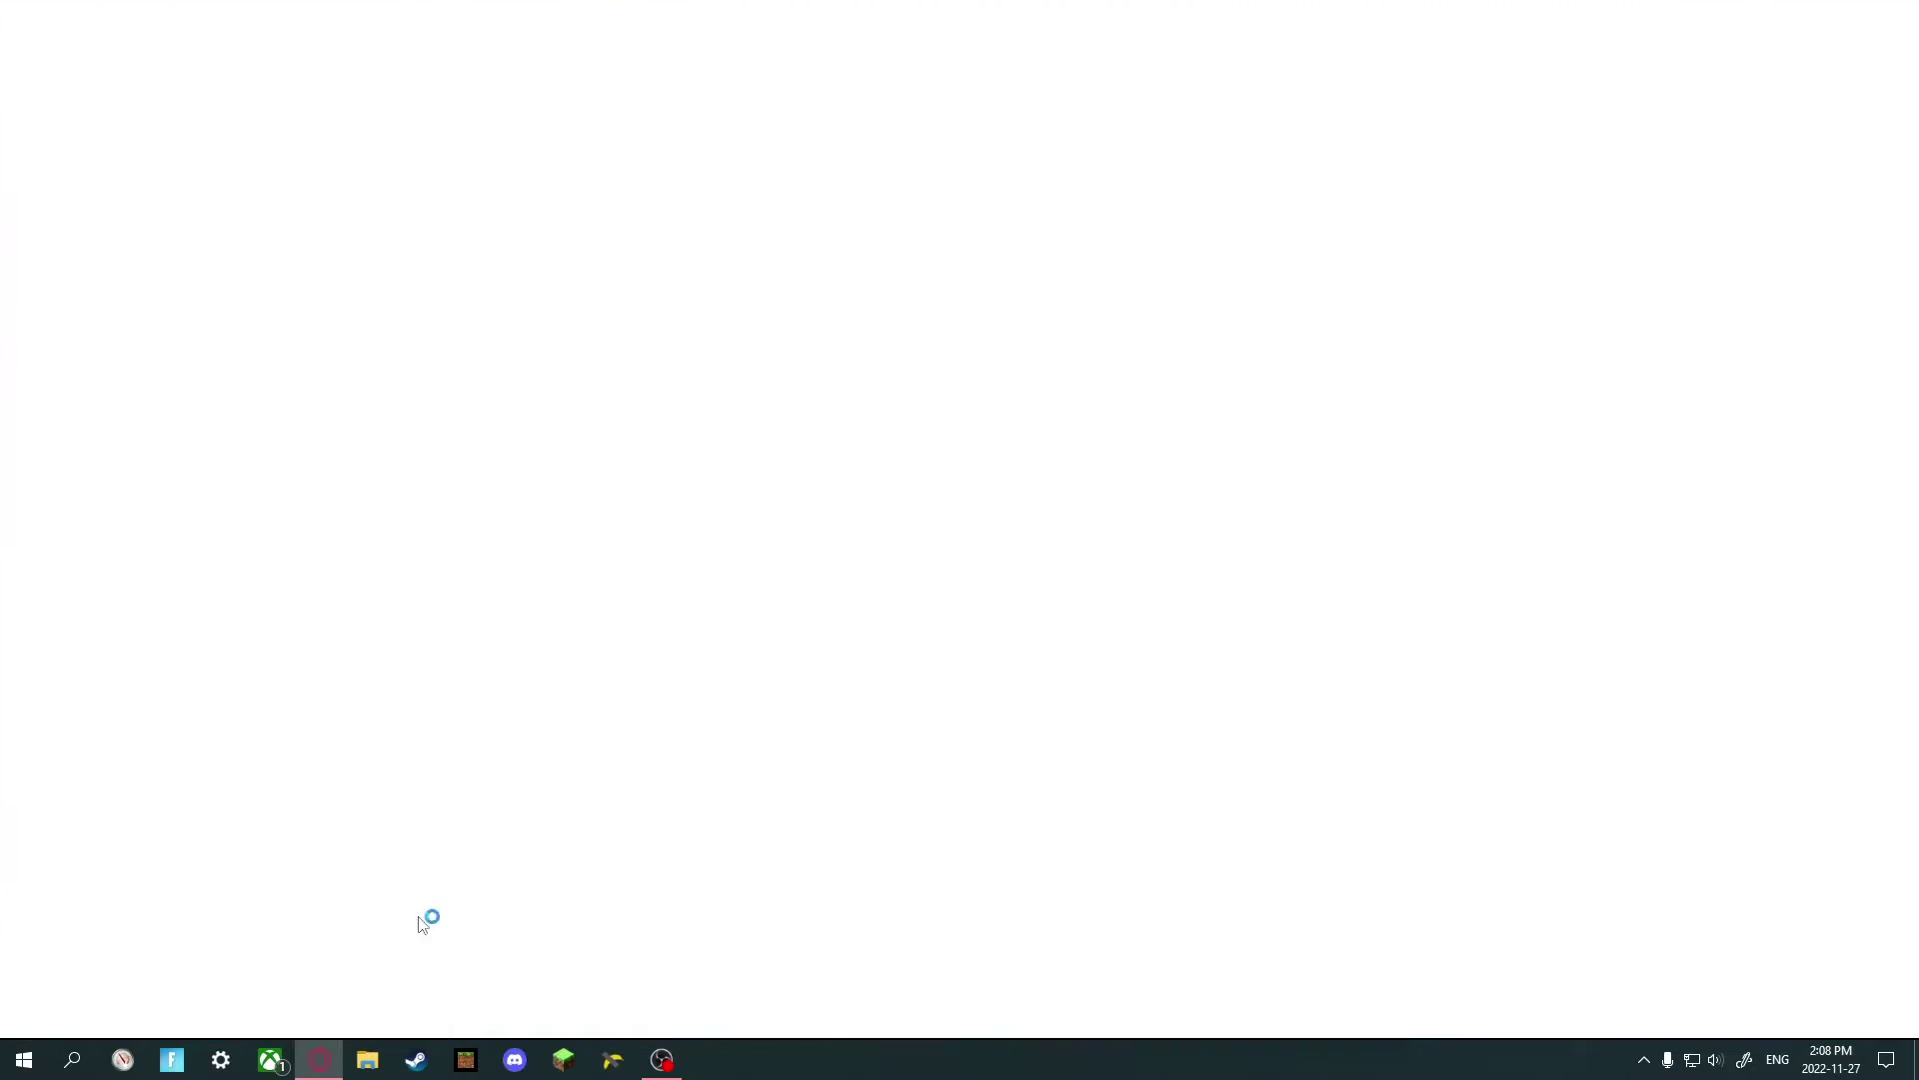
{"action": "left_click", "coordinate": [238, 16]}
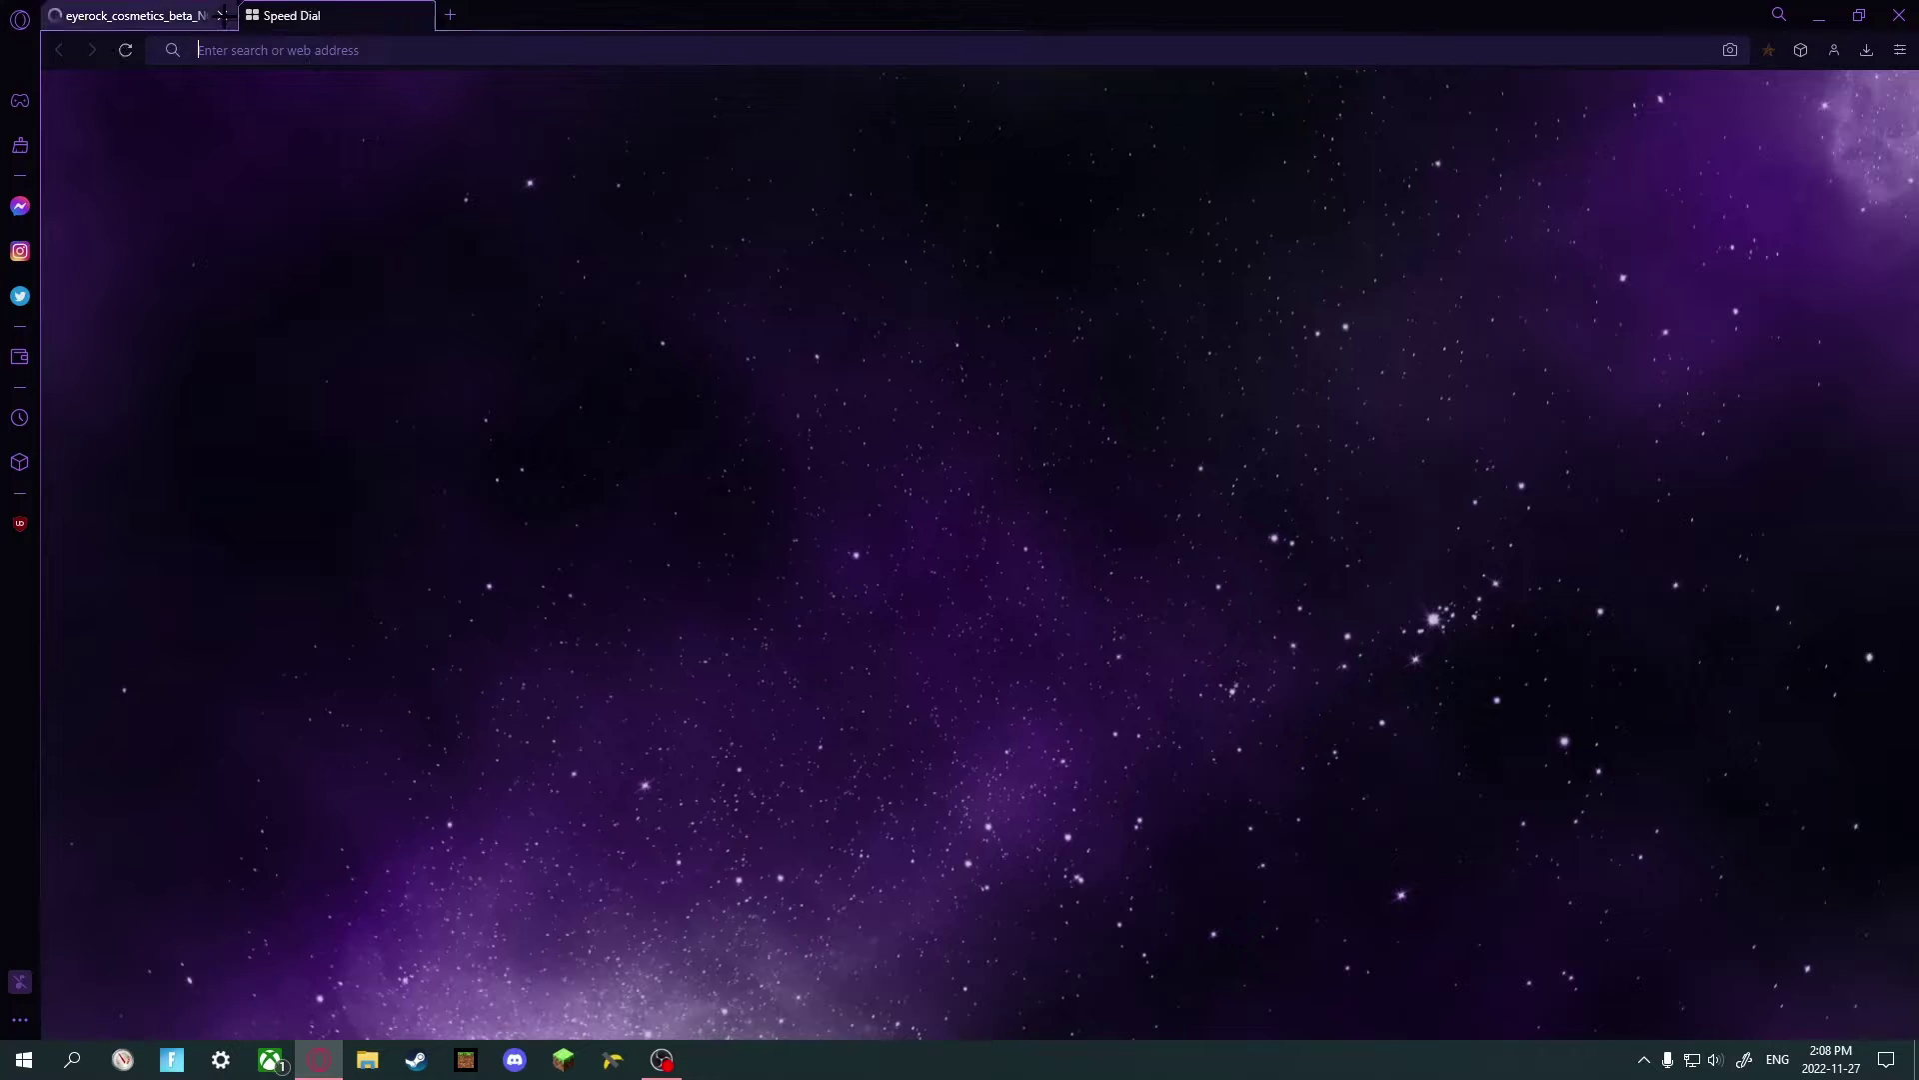
{"action": "left_click", "coordinate": [223, 16]}
{"action": "type", "text": "disc"}
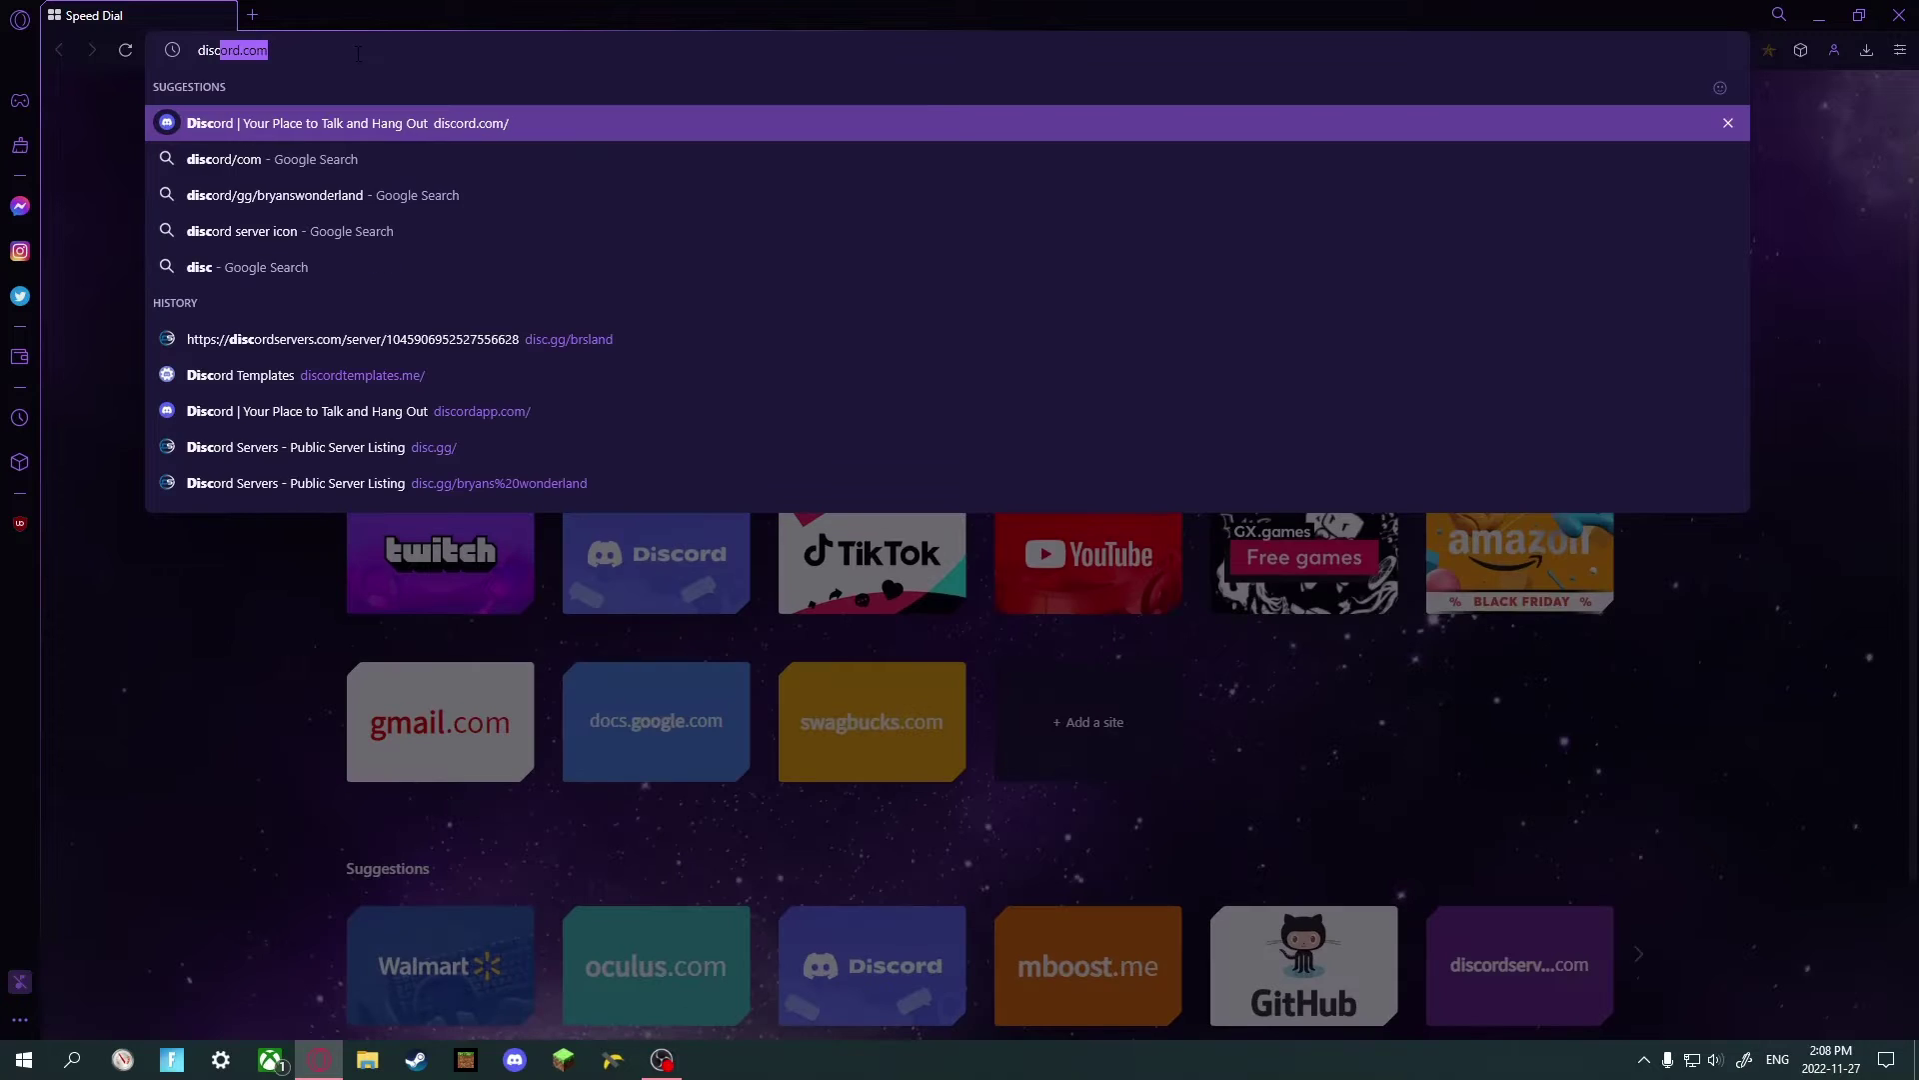
{"action": "type", "text": ".gg/brsland"}
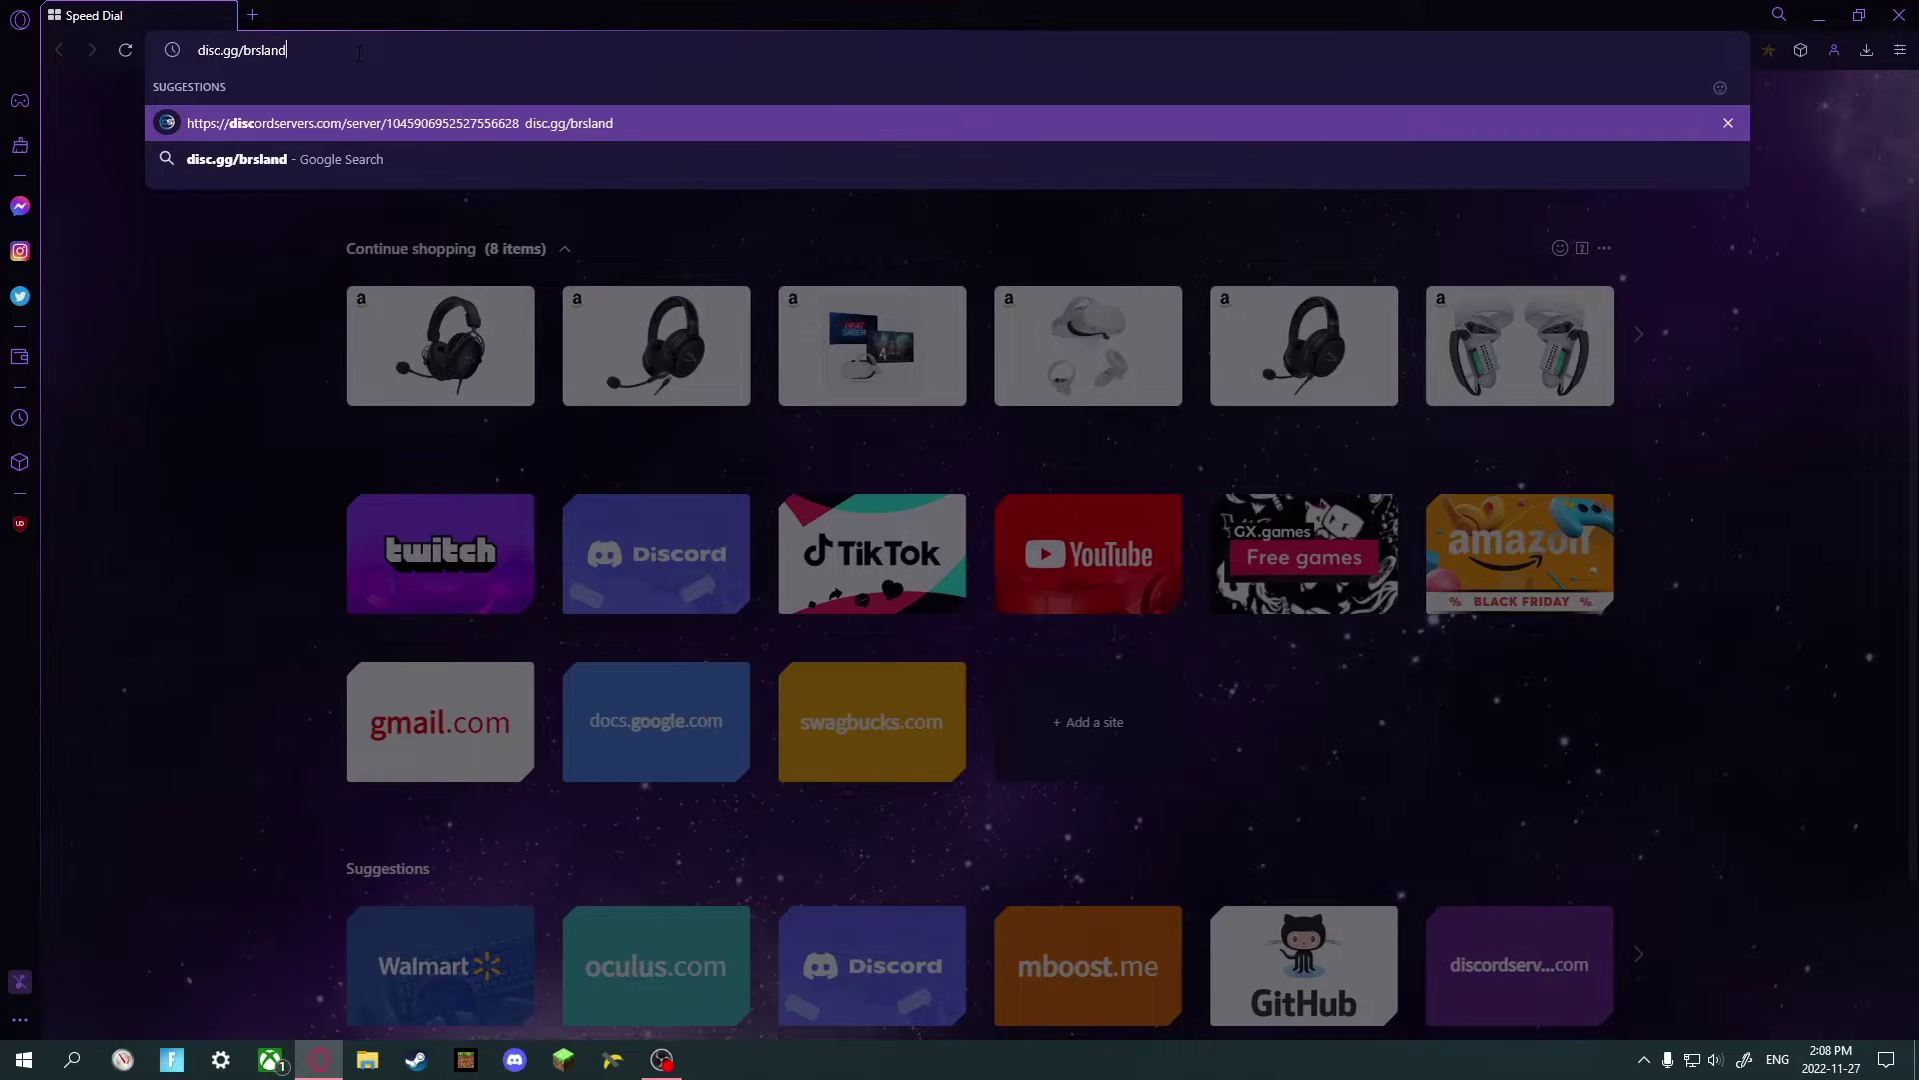
{"action": "key", "text": "Return"}
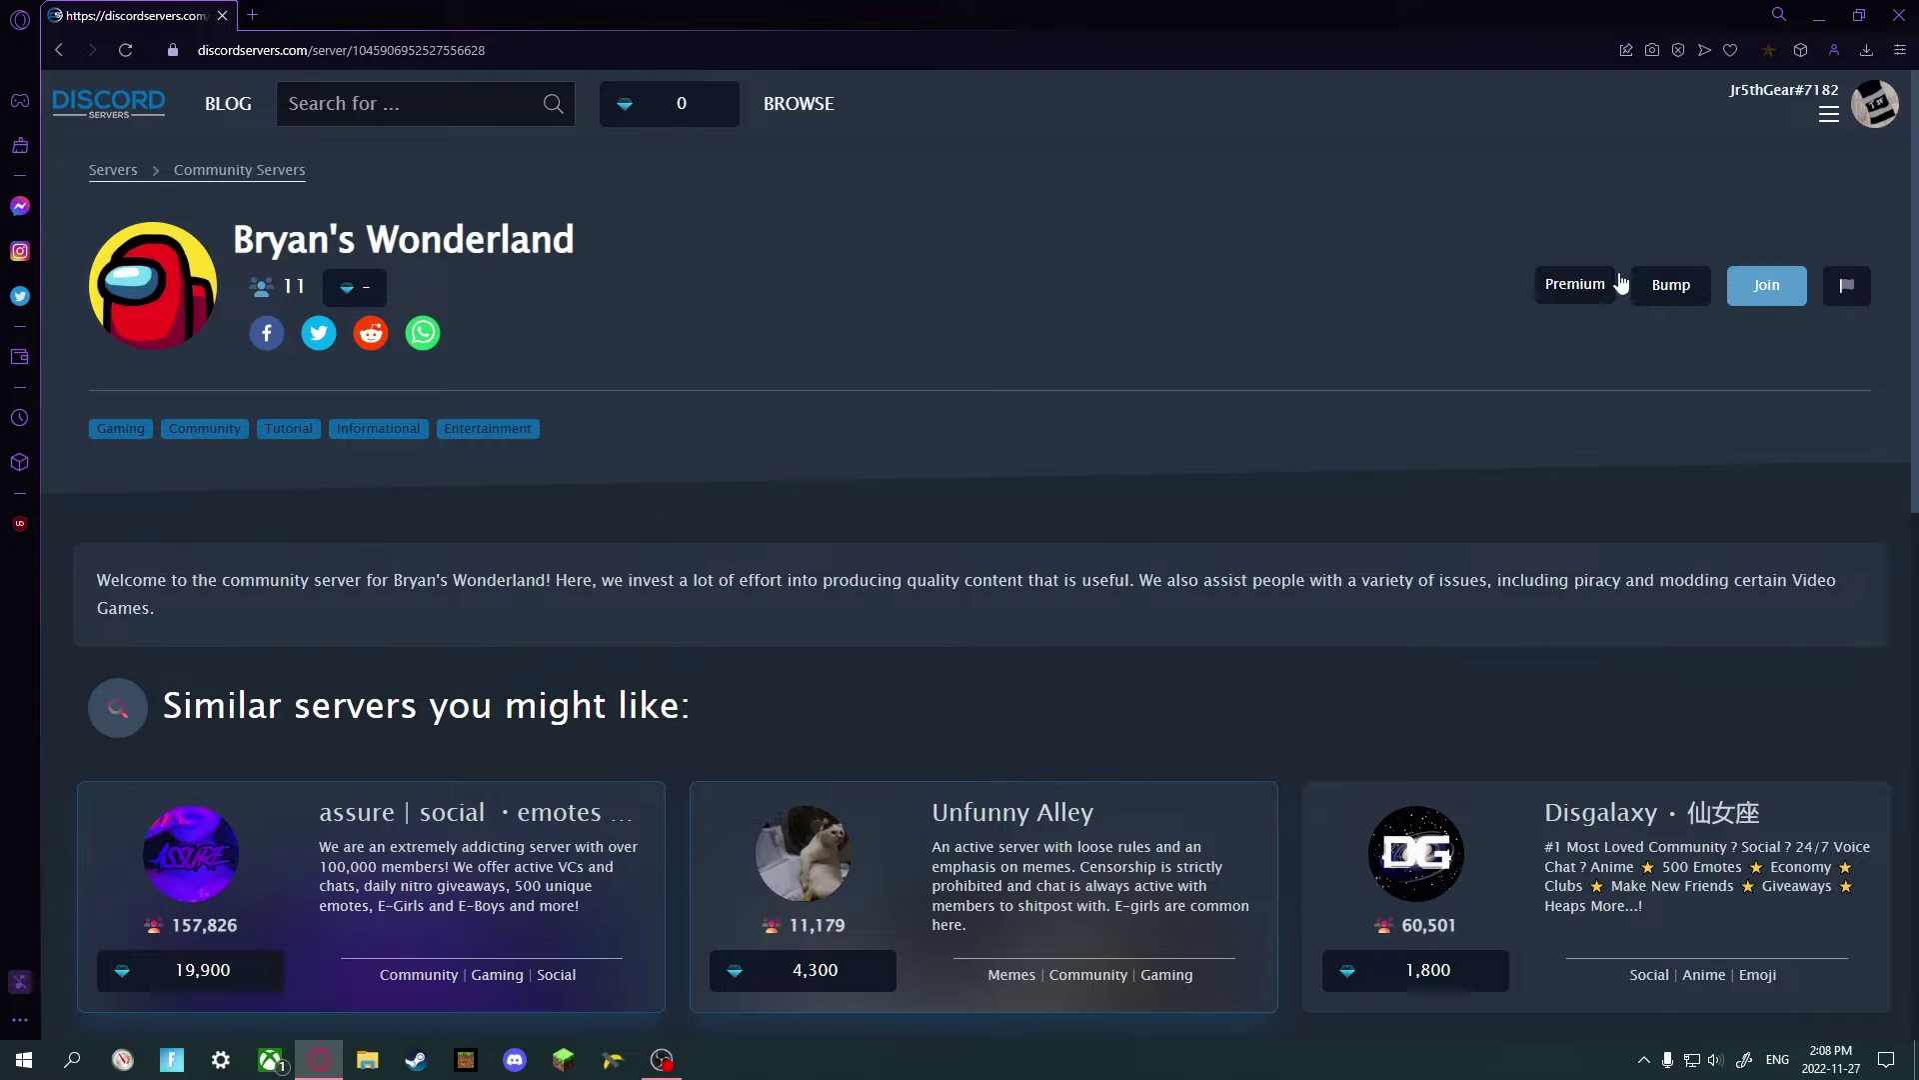
Go to discord.com and open the welcome channel of the Bryan's Wonderland server.
{"action": "left_click", "coordinate": [1766, 286]}
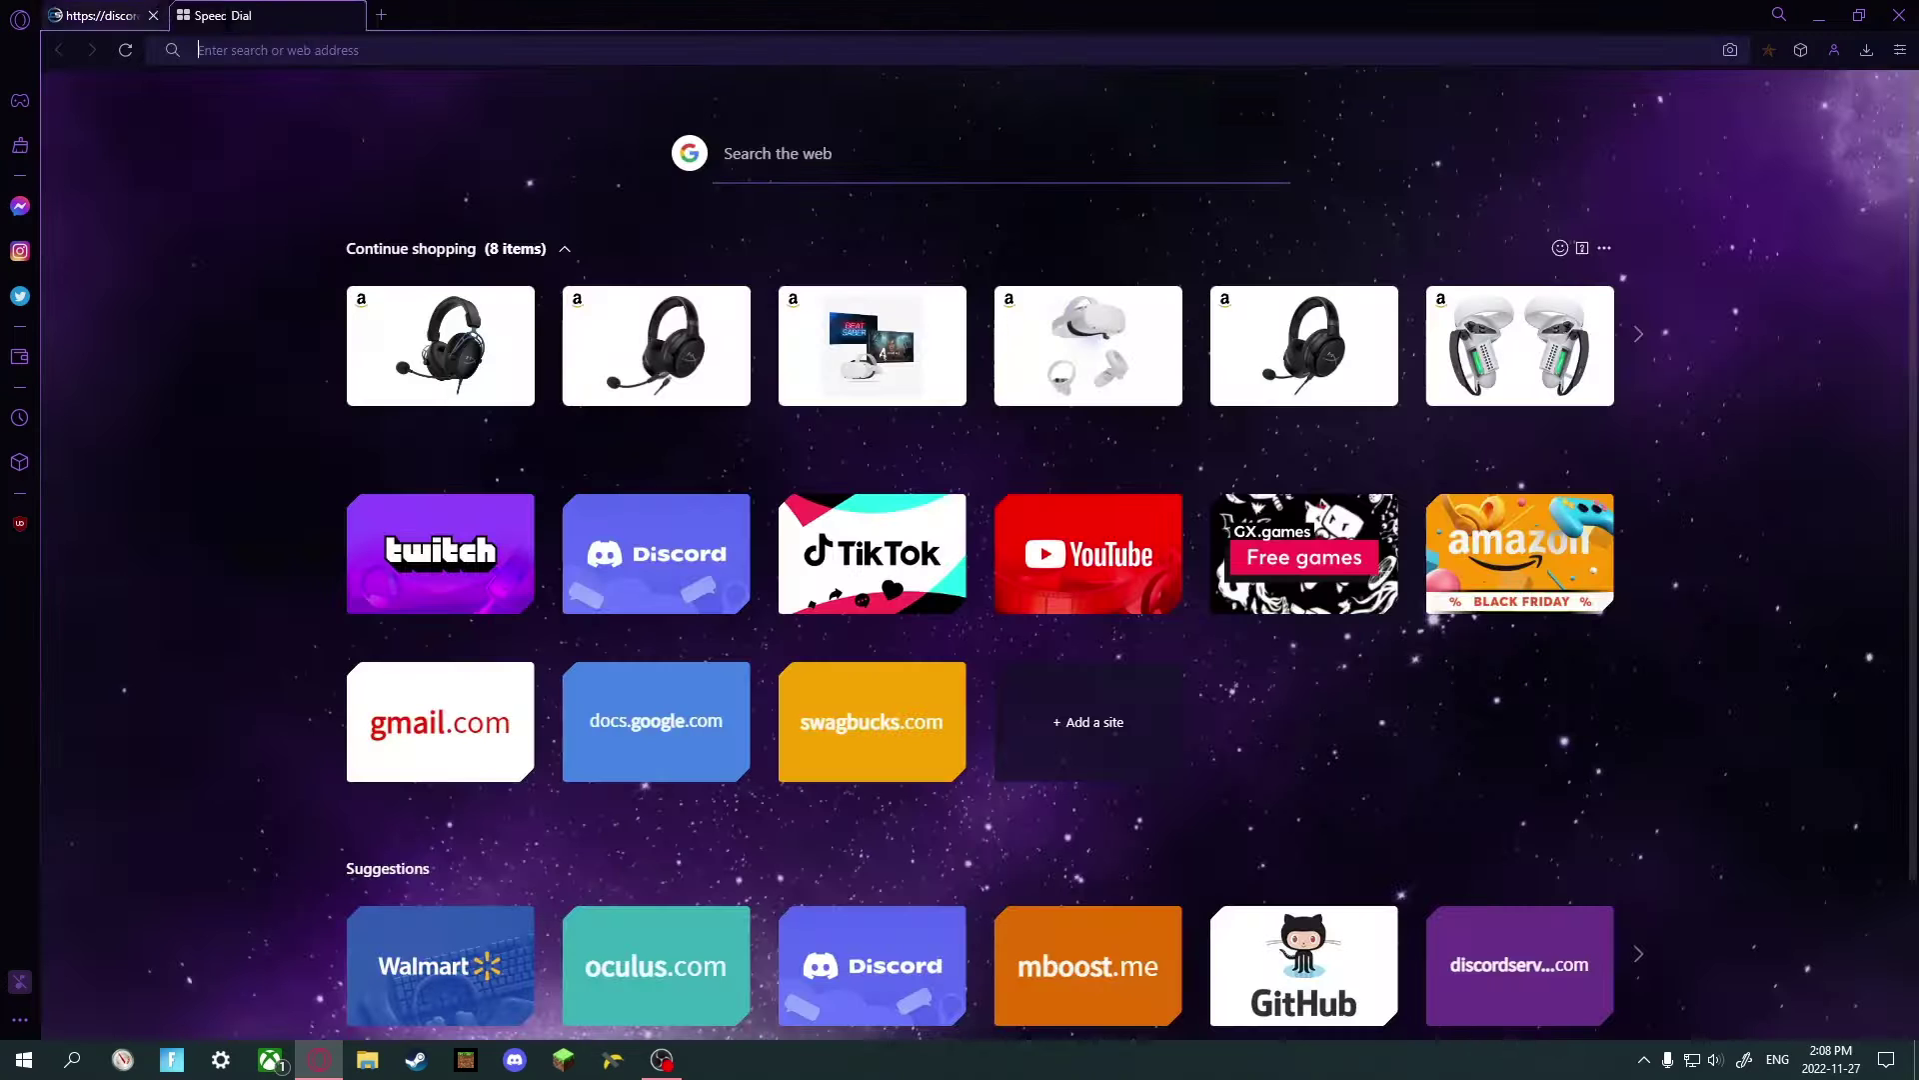
{"action": "type", "text": "discord.com"}
{"action": "key", "text": "Return"}
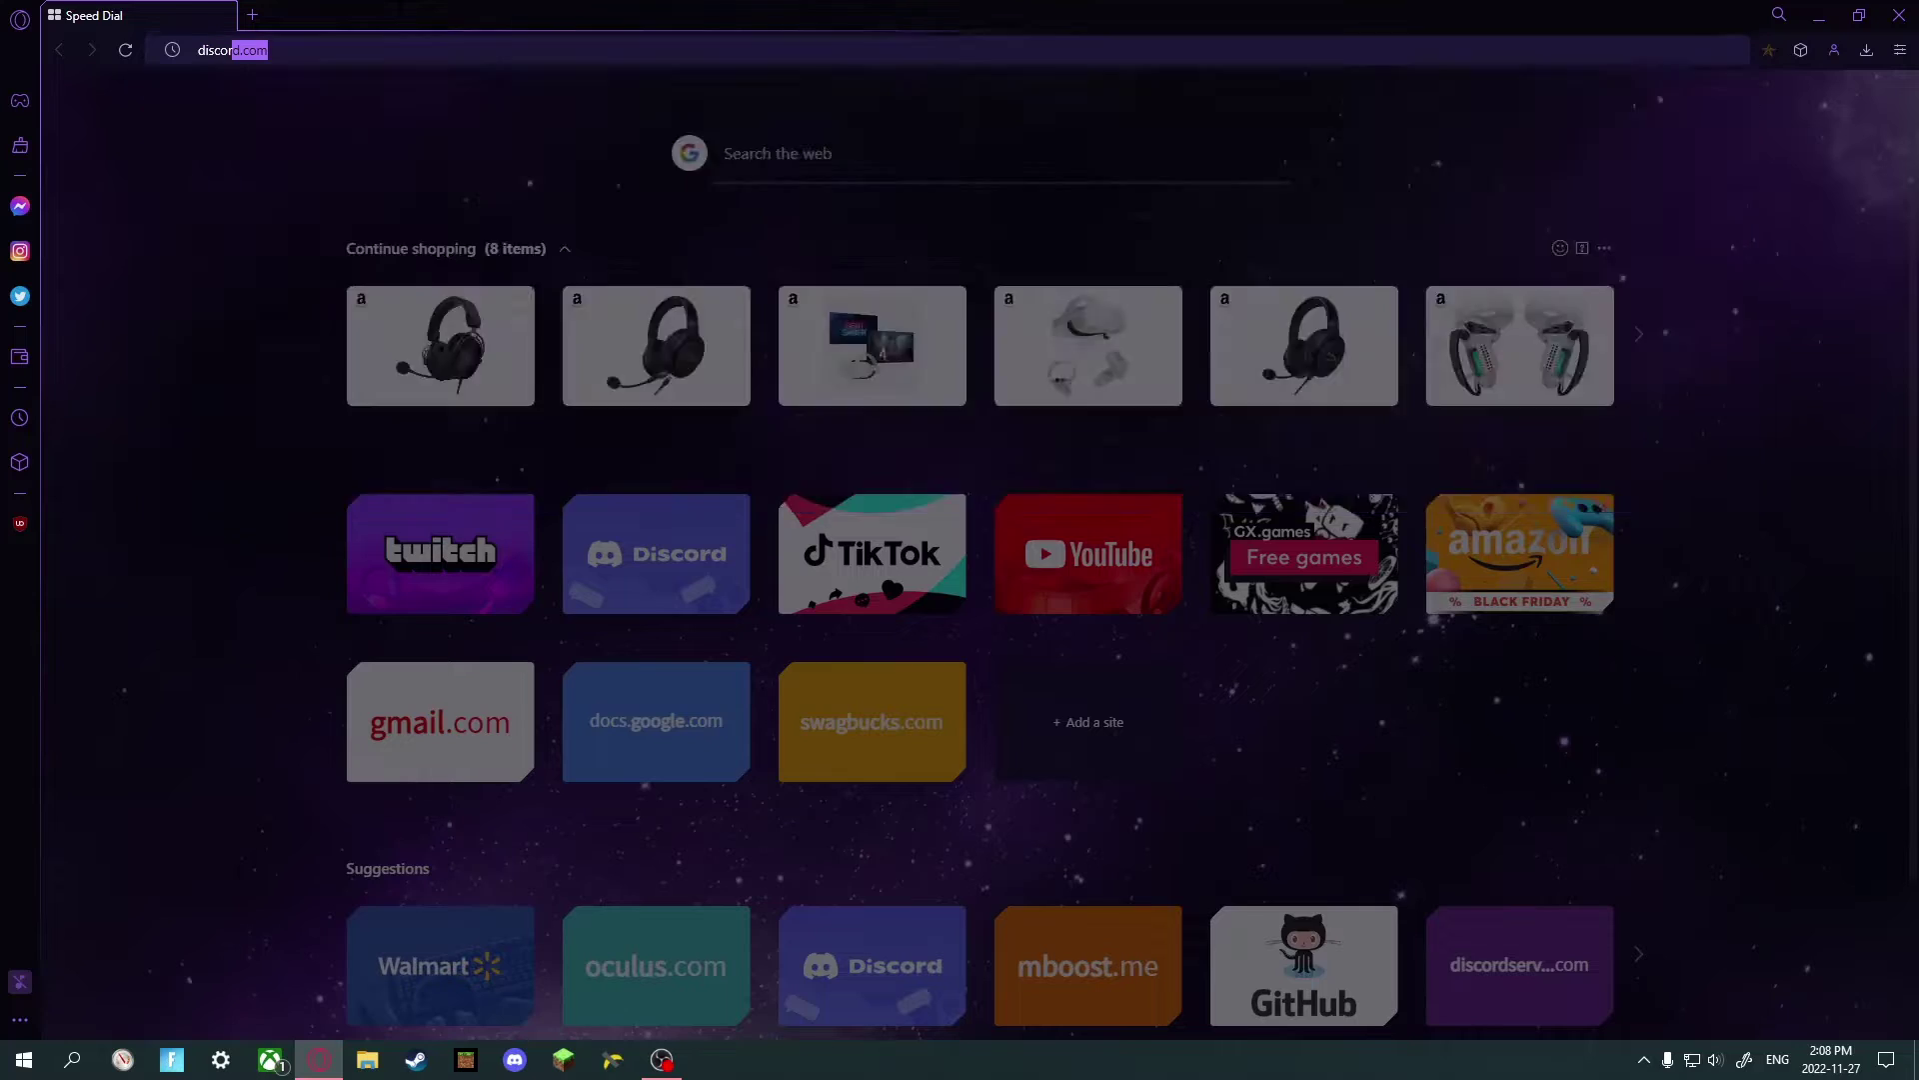
{"action": "left_click", "coordinate": [1130, 521]}
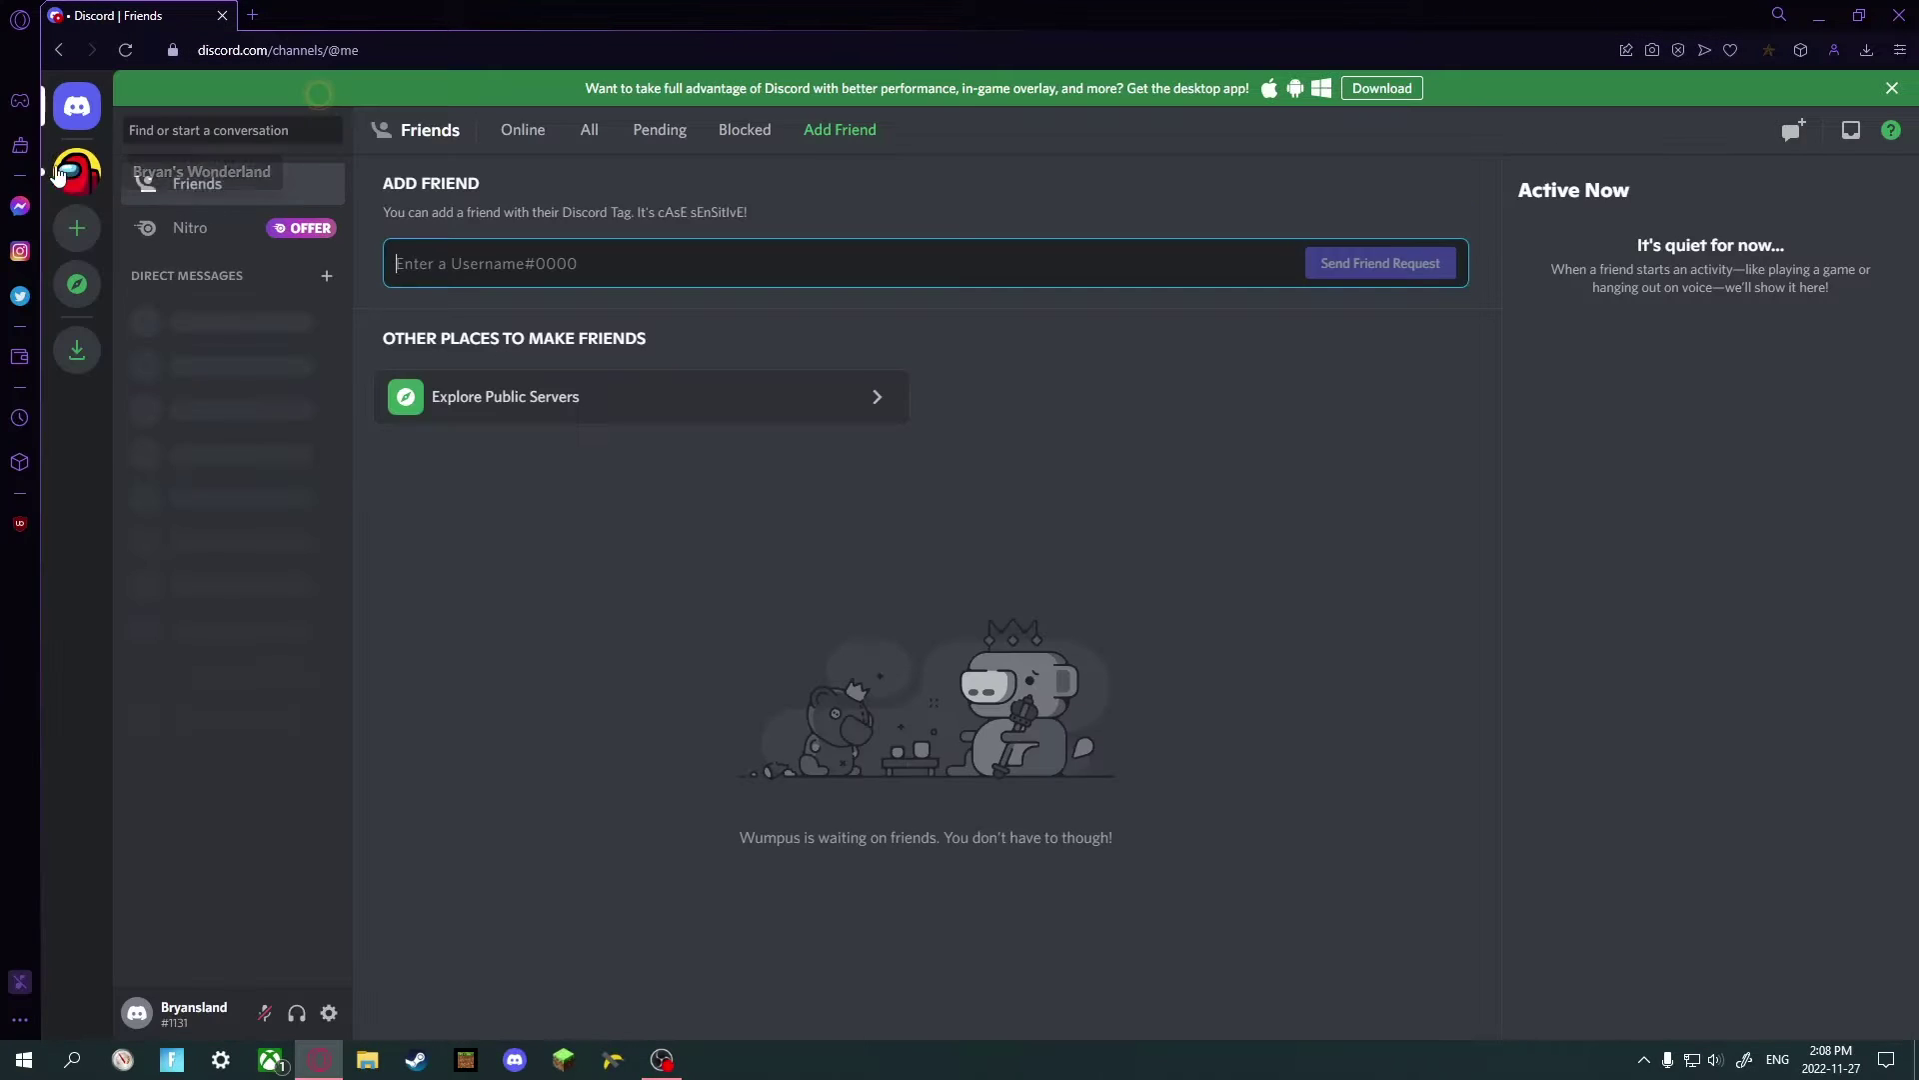
{"action": "left_click", "coordinate": [58, 175]}
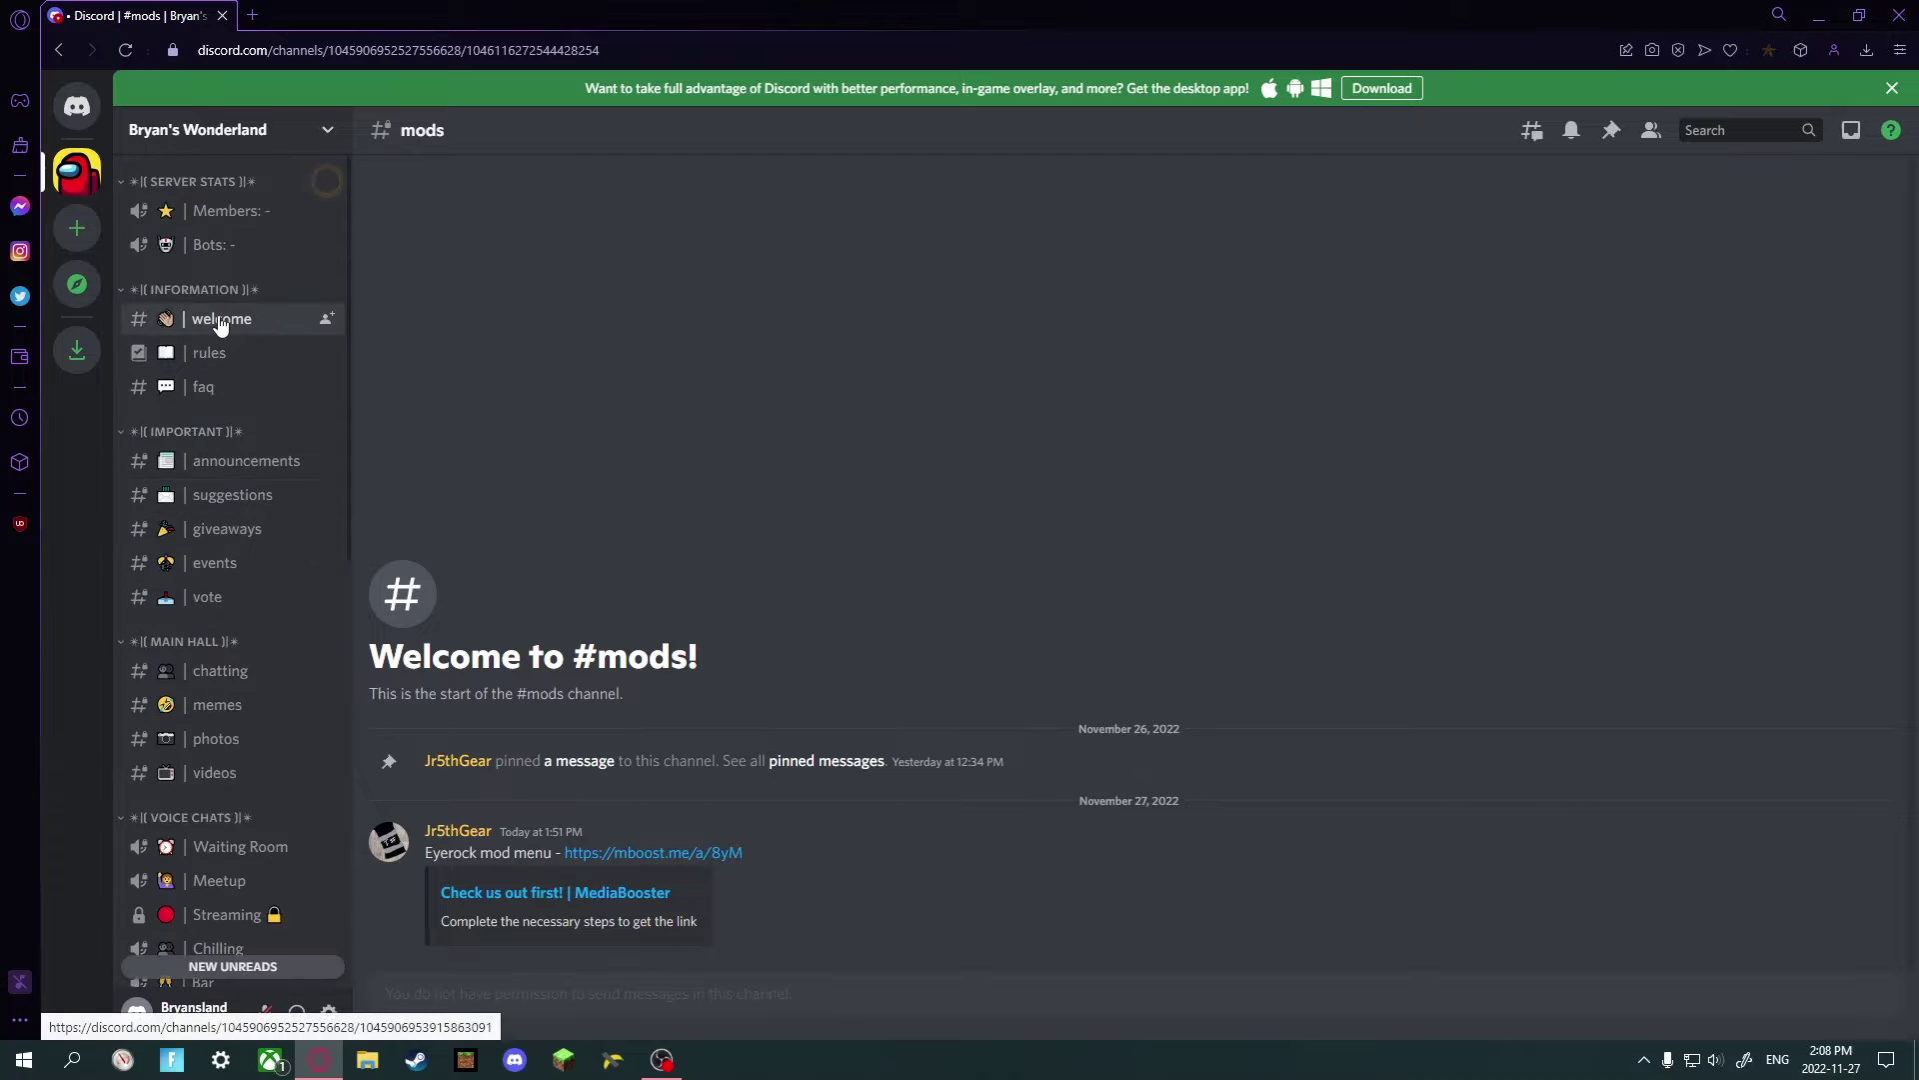
{"action": "left_click", "coordinate": [290, 320]}
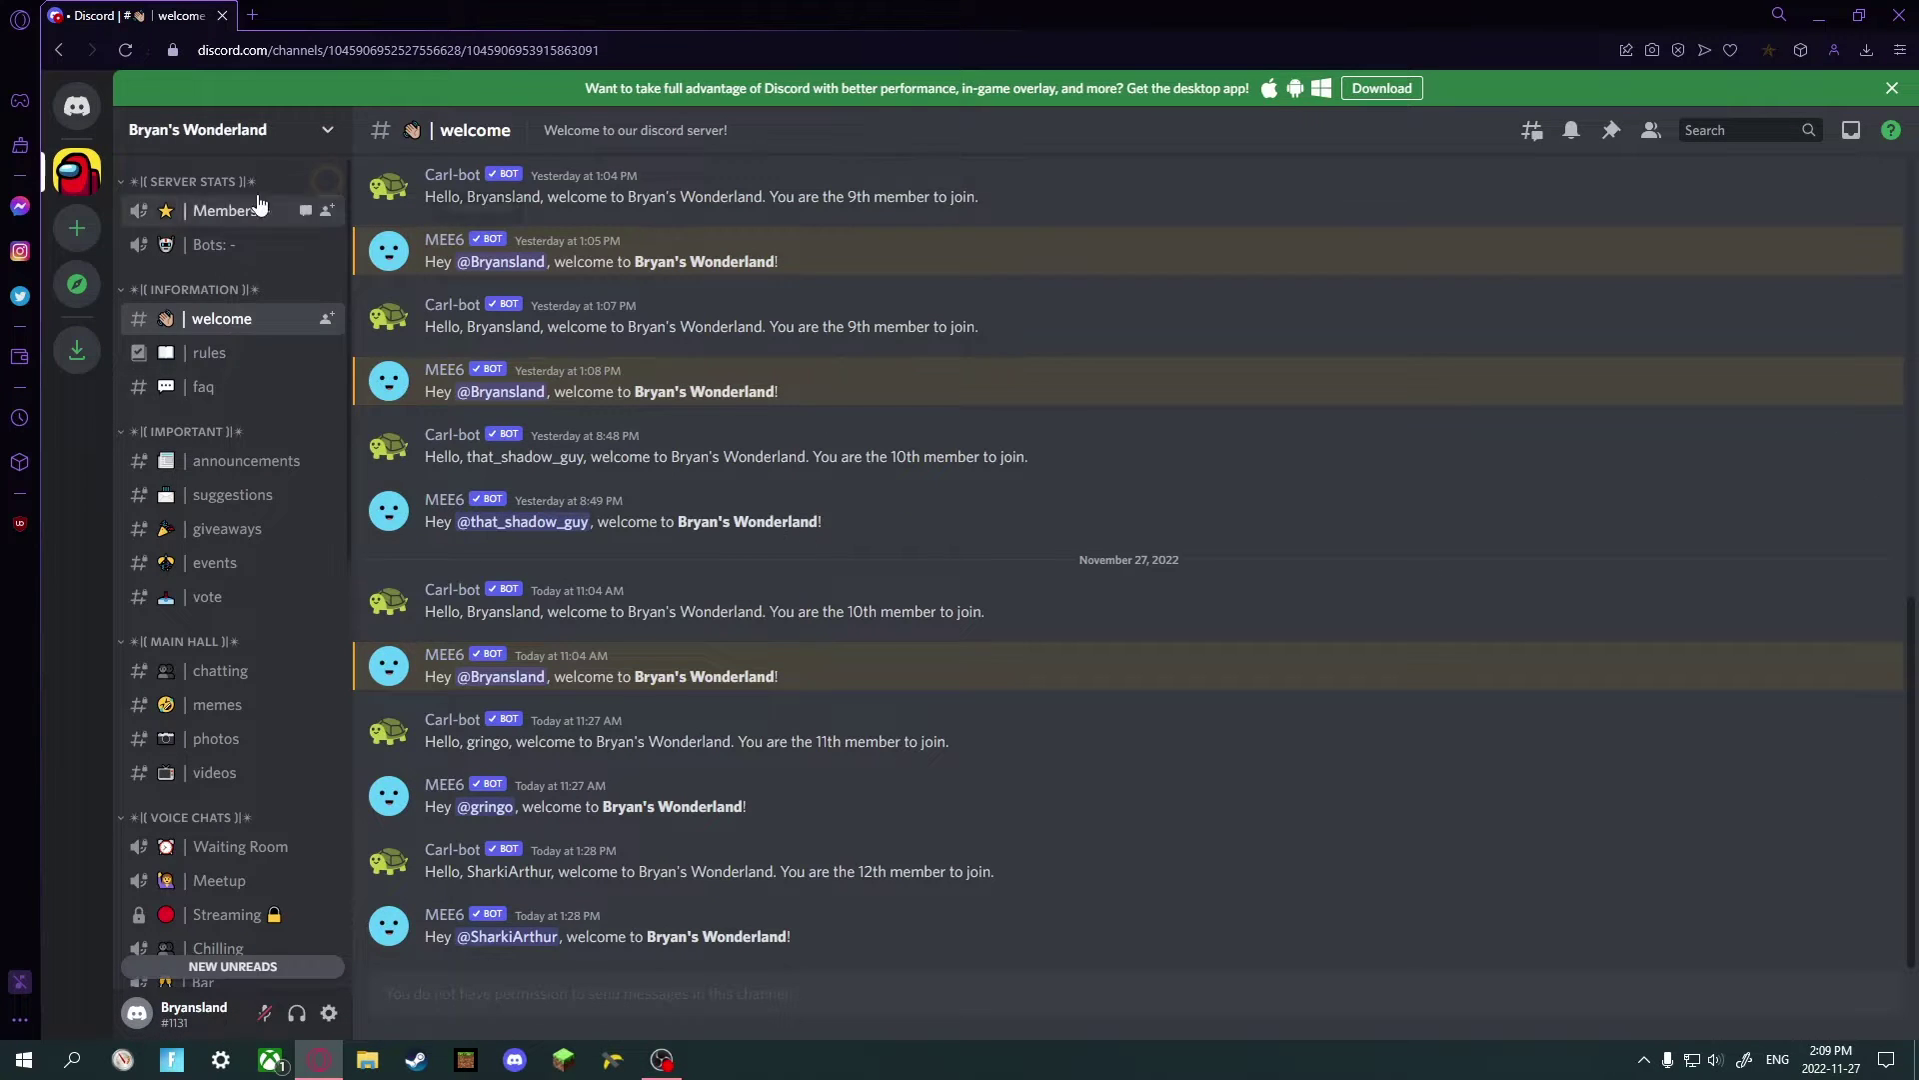
Open the Monke Mod Manager link posted in the server's executor channel.
{"action": "scroll", "coordinate": [289, 449], "scroll_direction": "down", "scroll_amount": 10}
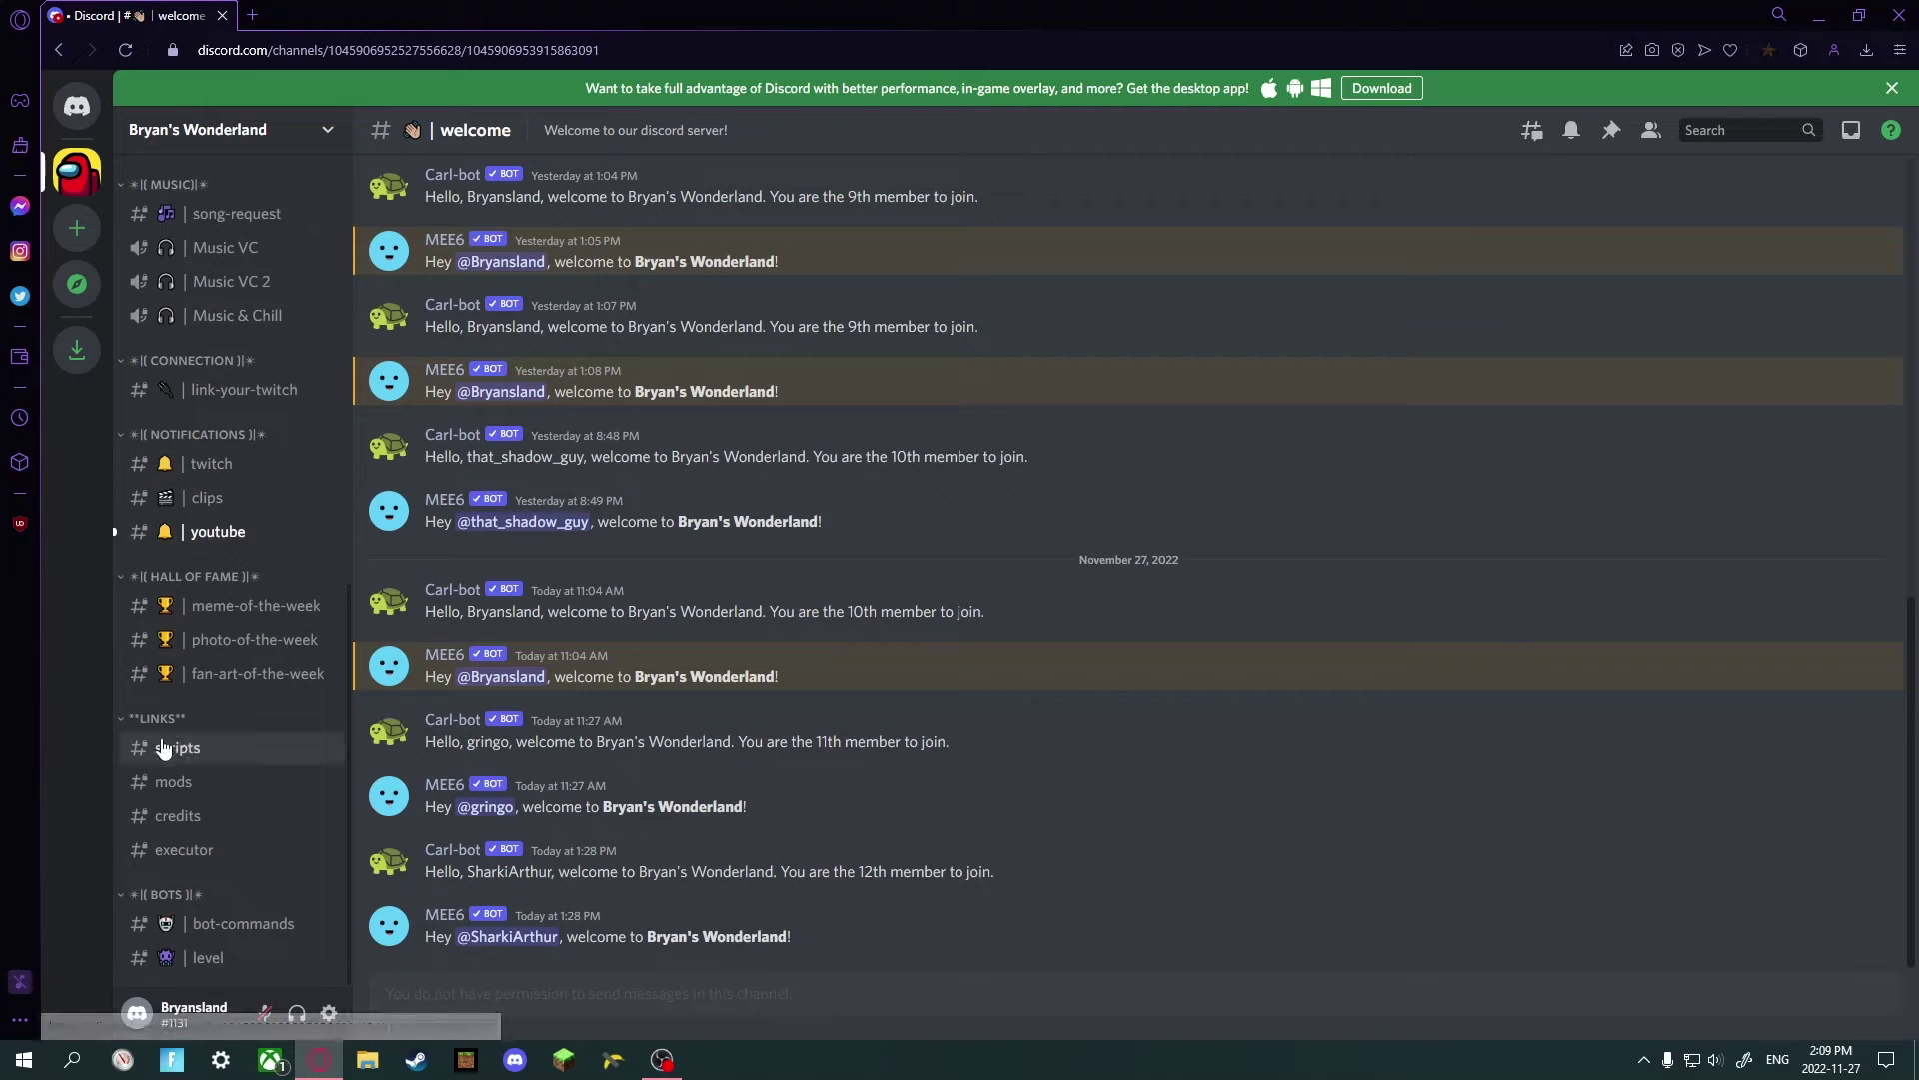
{"action": "left_click", "coordinate": [236, 849]}
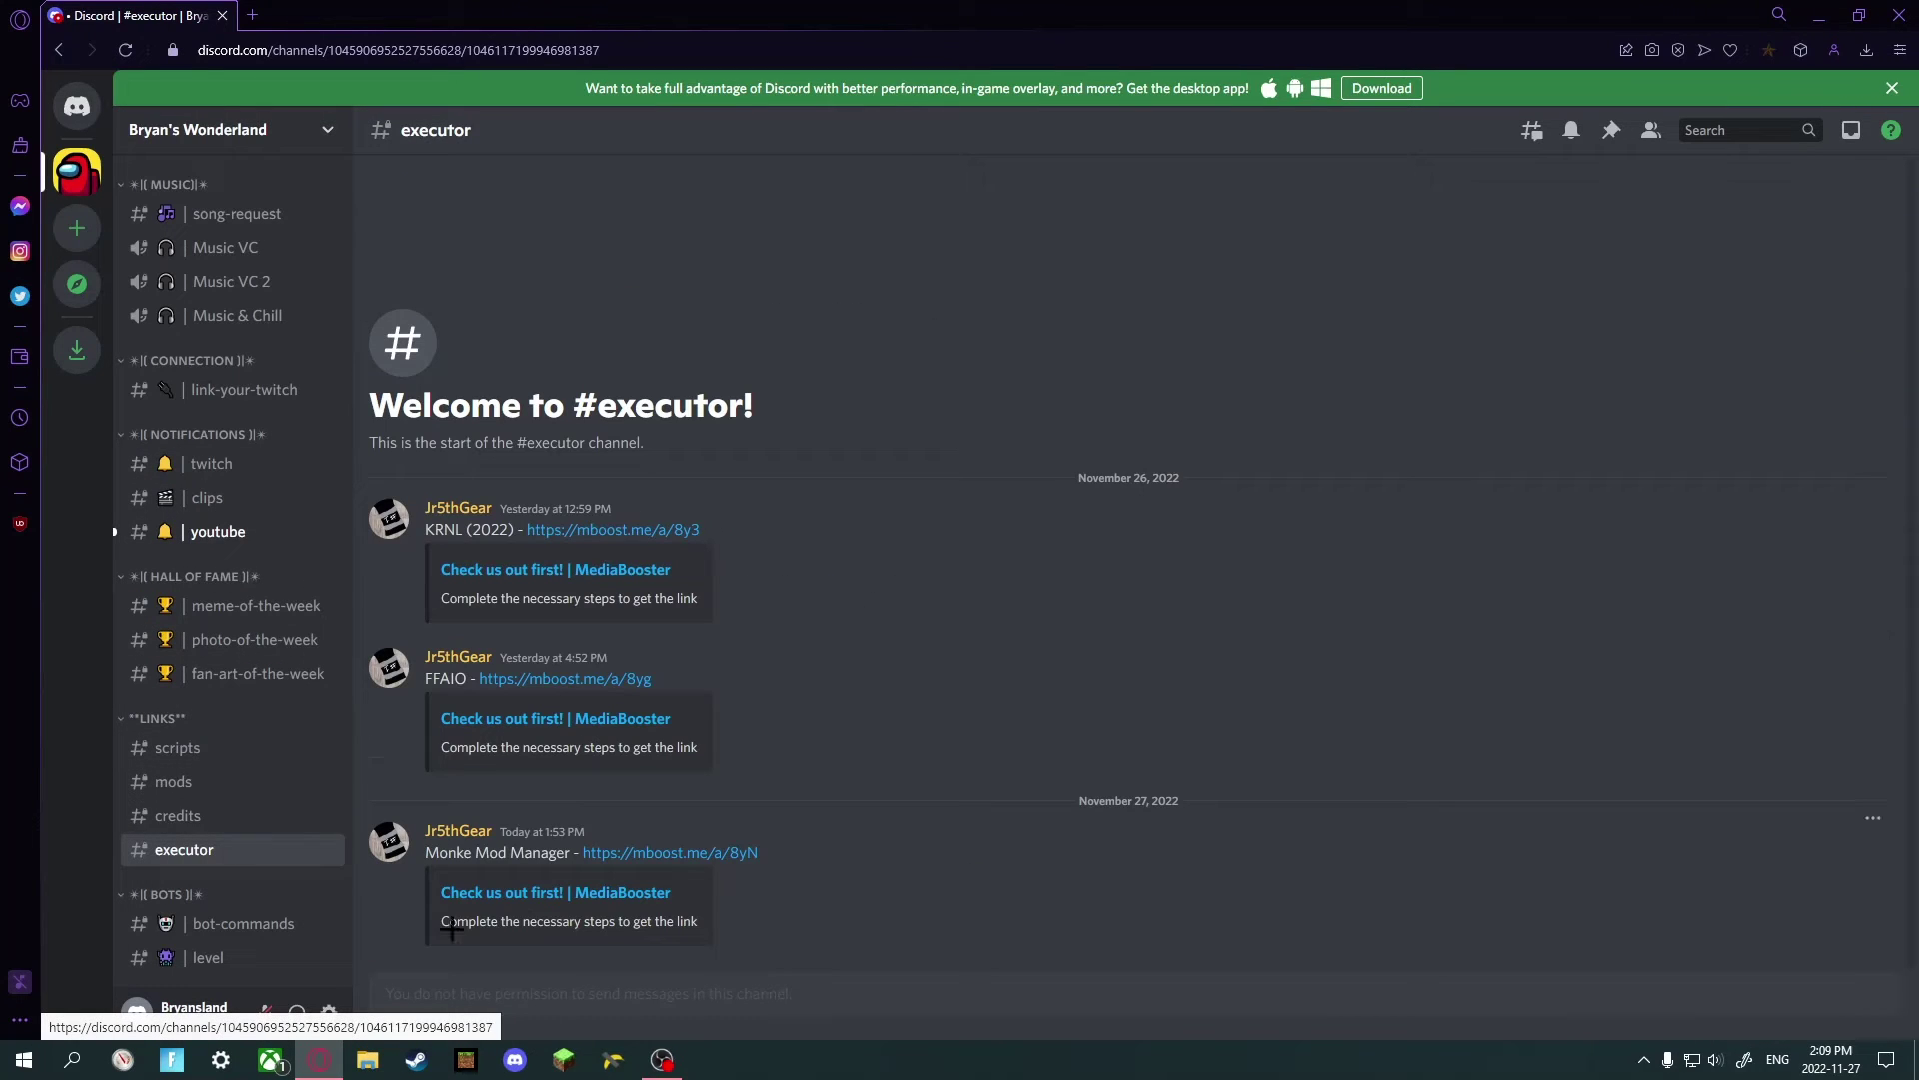
{"action": "left_click", "coordinate": [634, 852]}
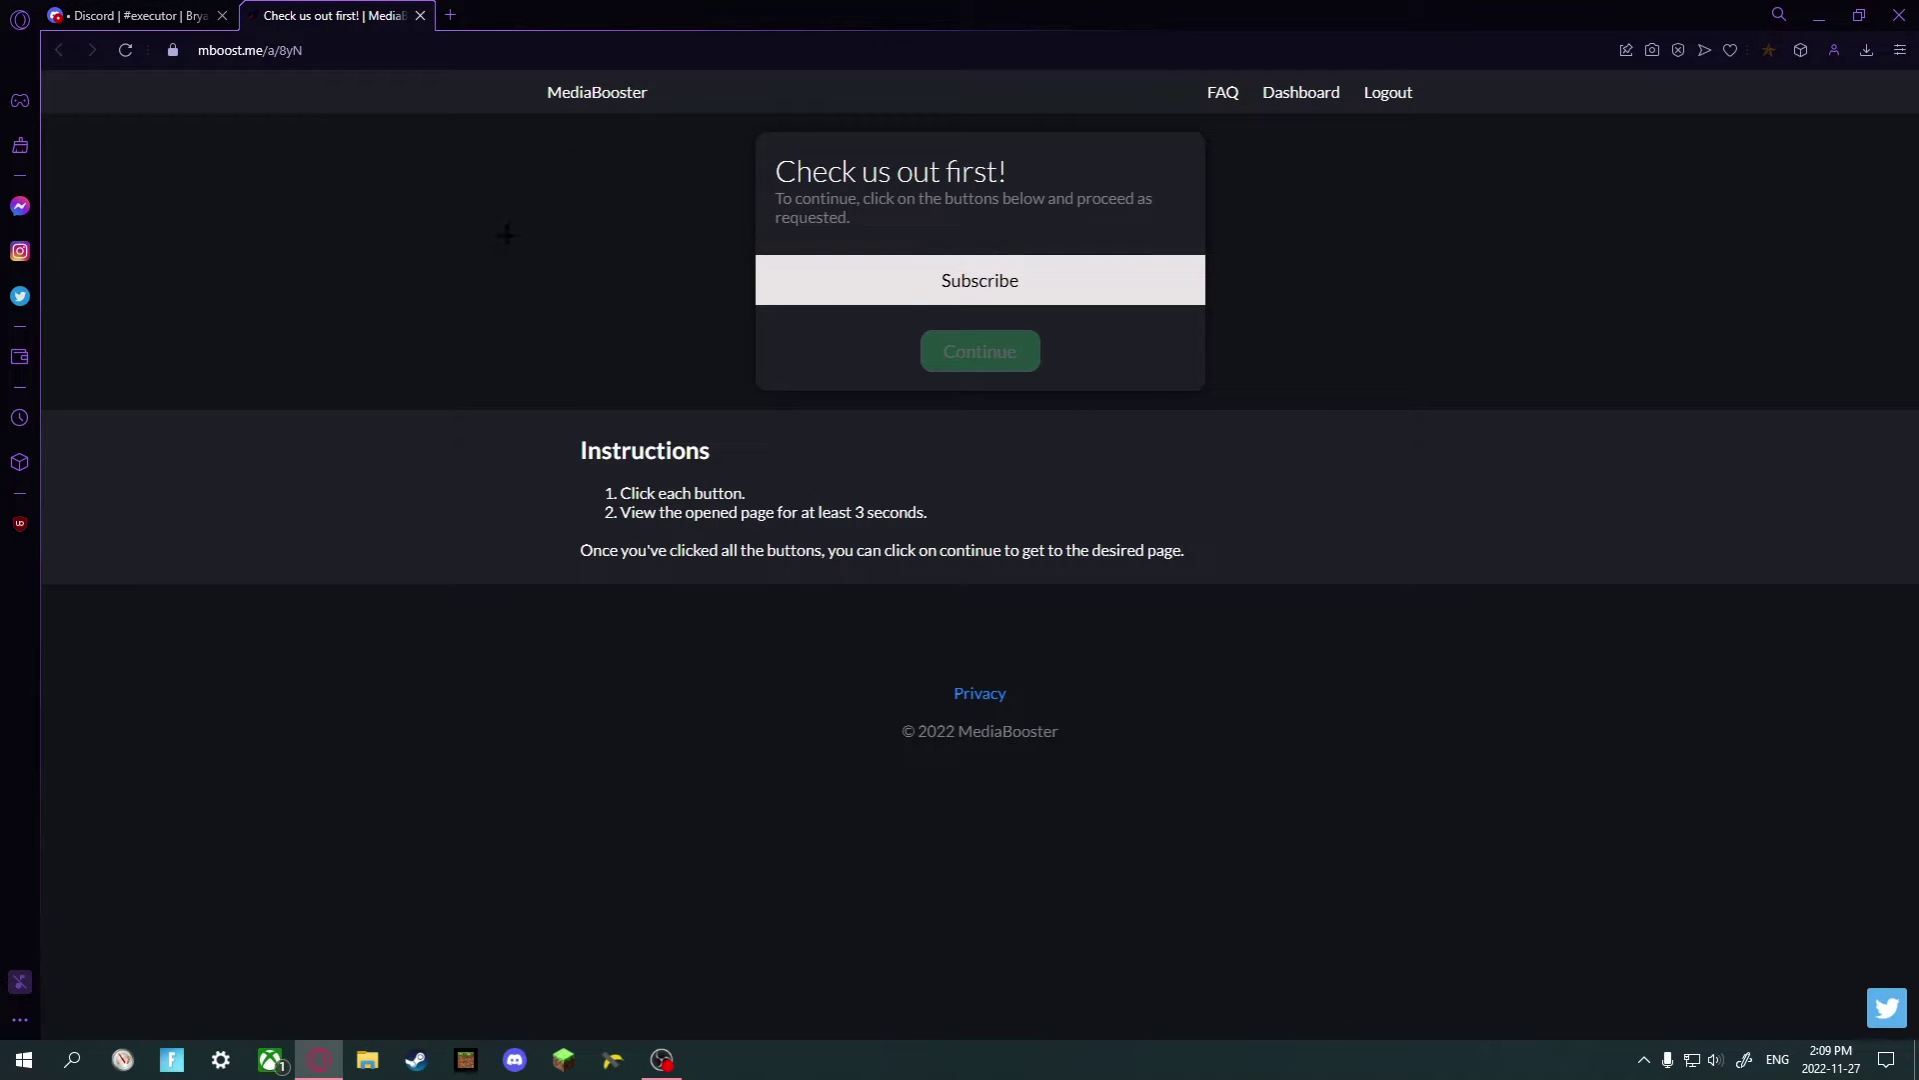
Complete the Subscribe requirement on the MediaBooster page and continue to the unlocked link.
{"action": "double_click", "coordinate": [810, 216]}
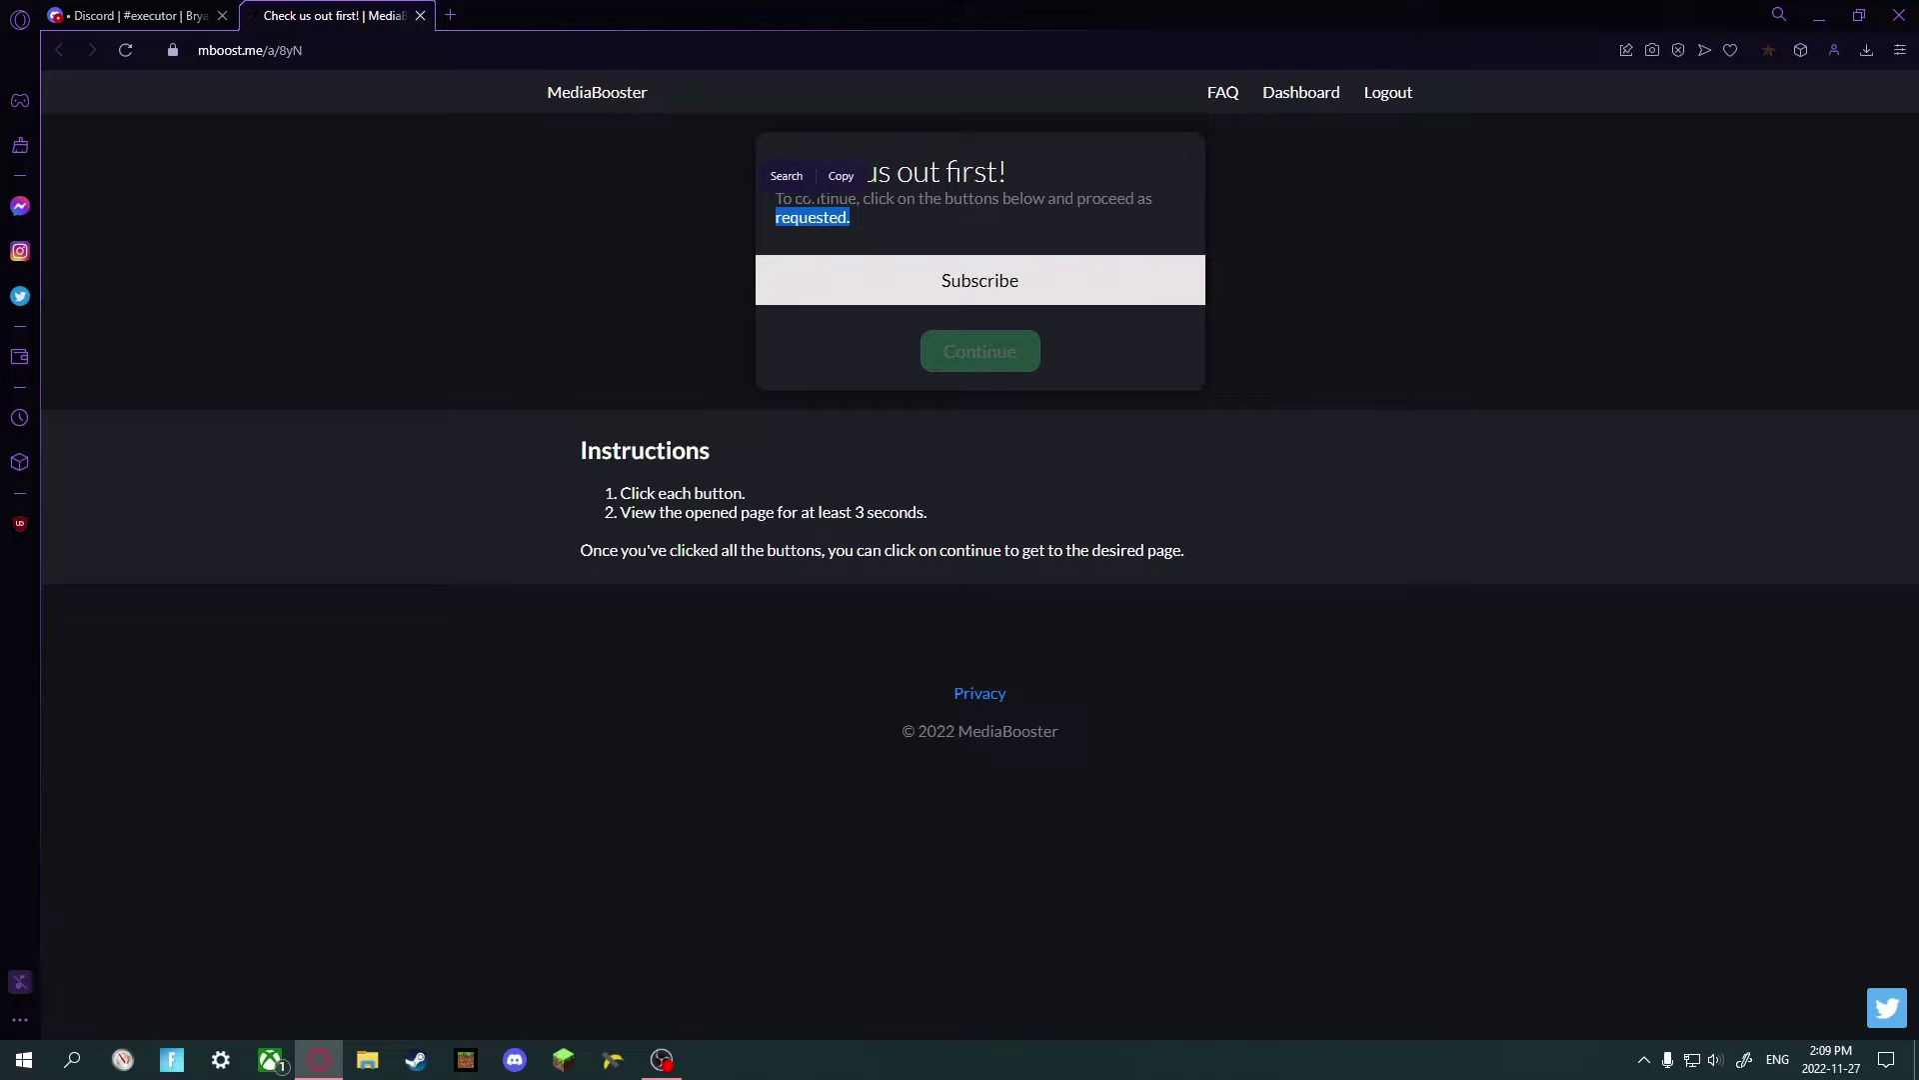
{"action": "left_click", "coordinate": [1132, 278]}
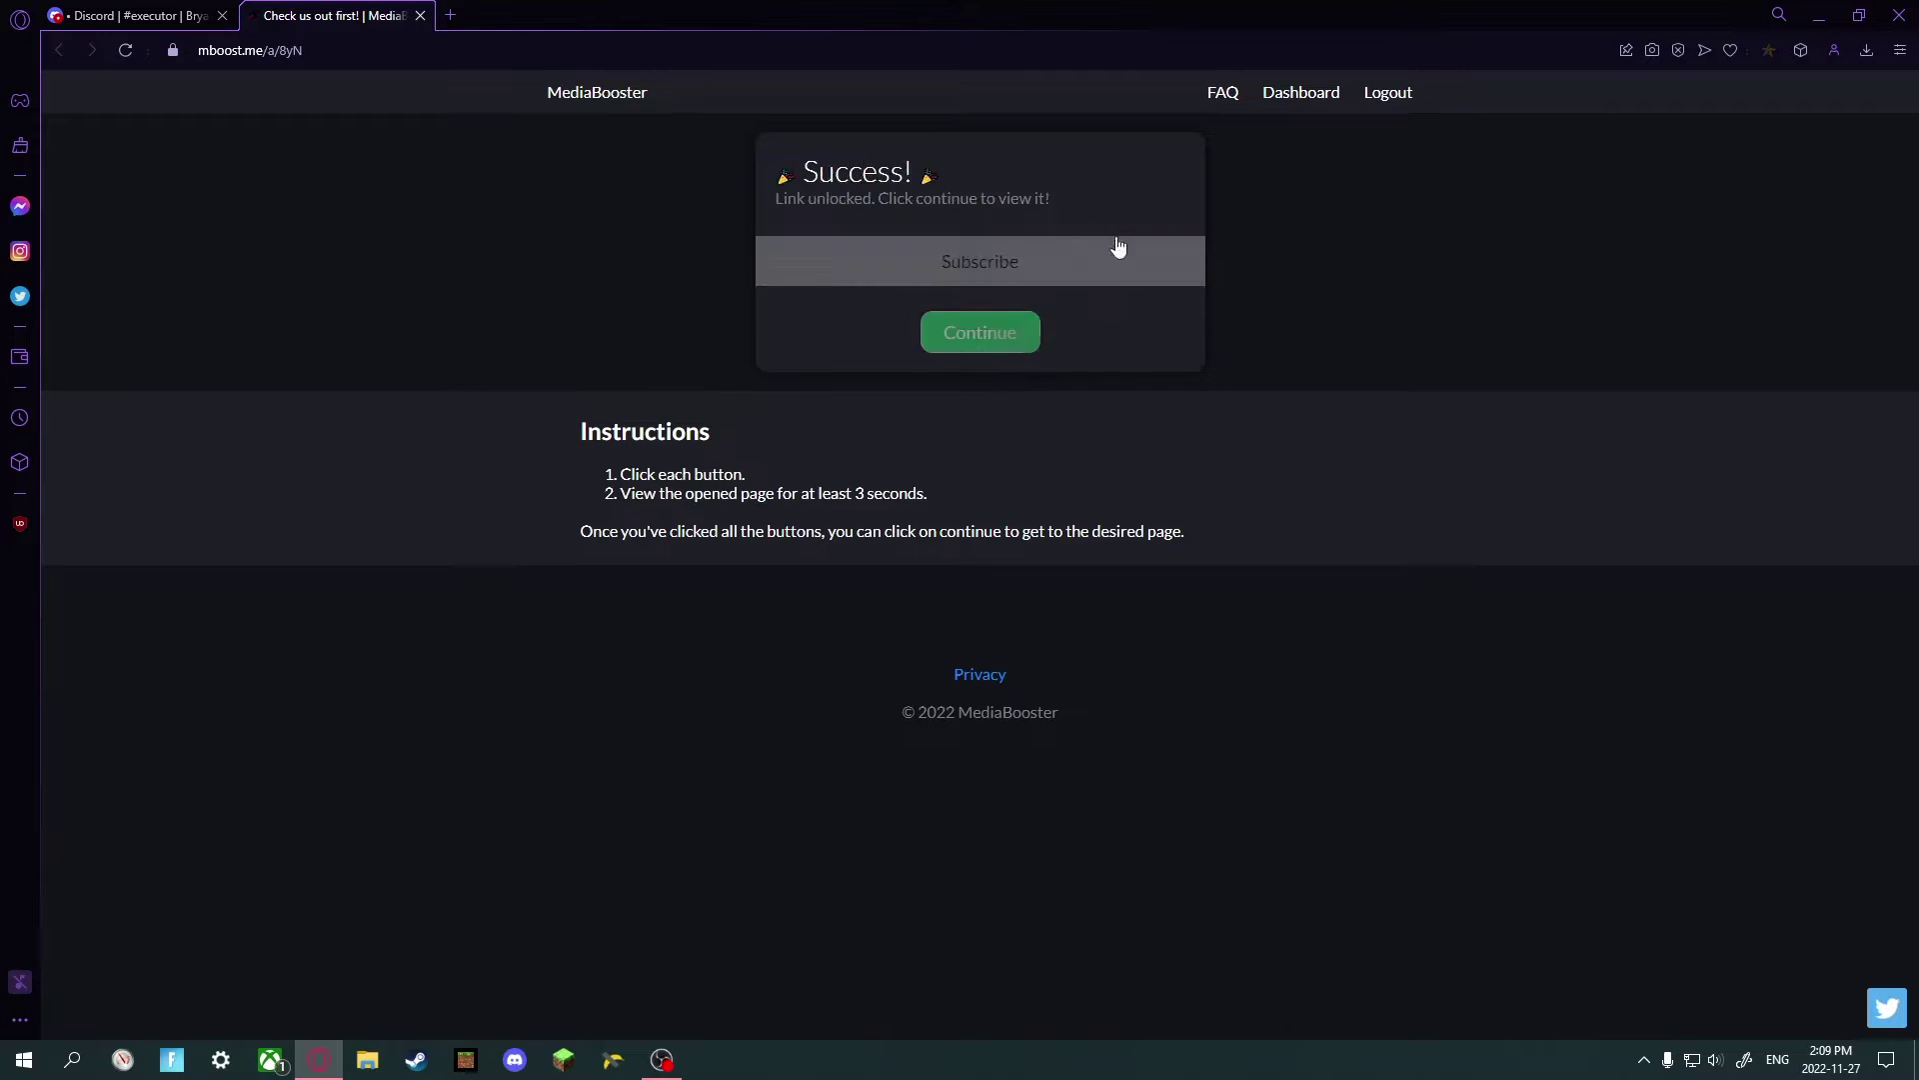
{"action": "left_click", "coordinate": [967, 347]}
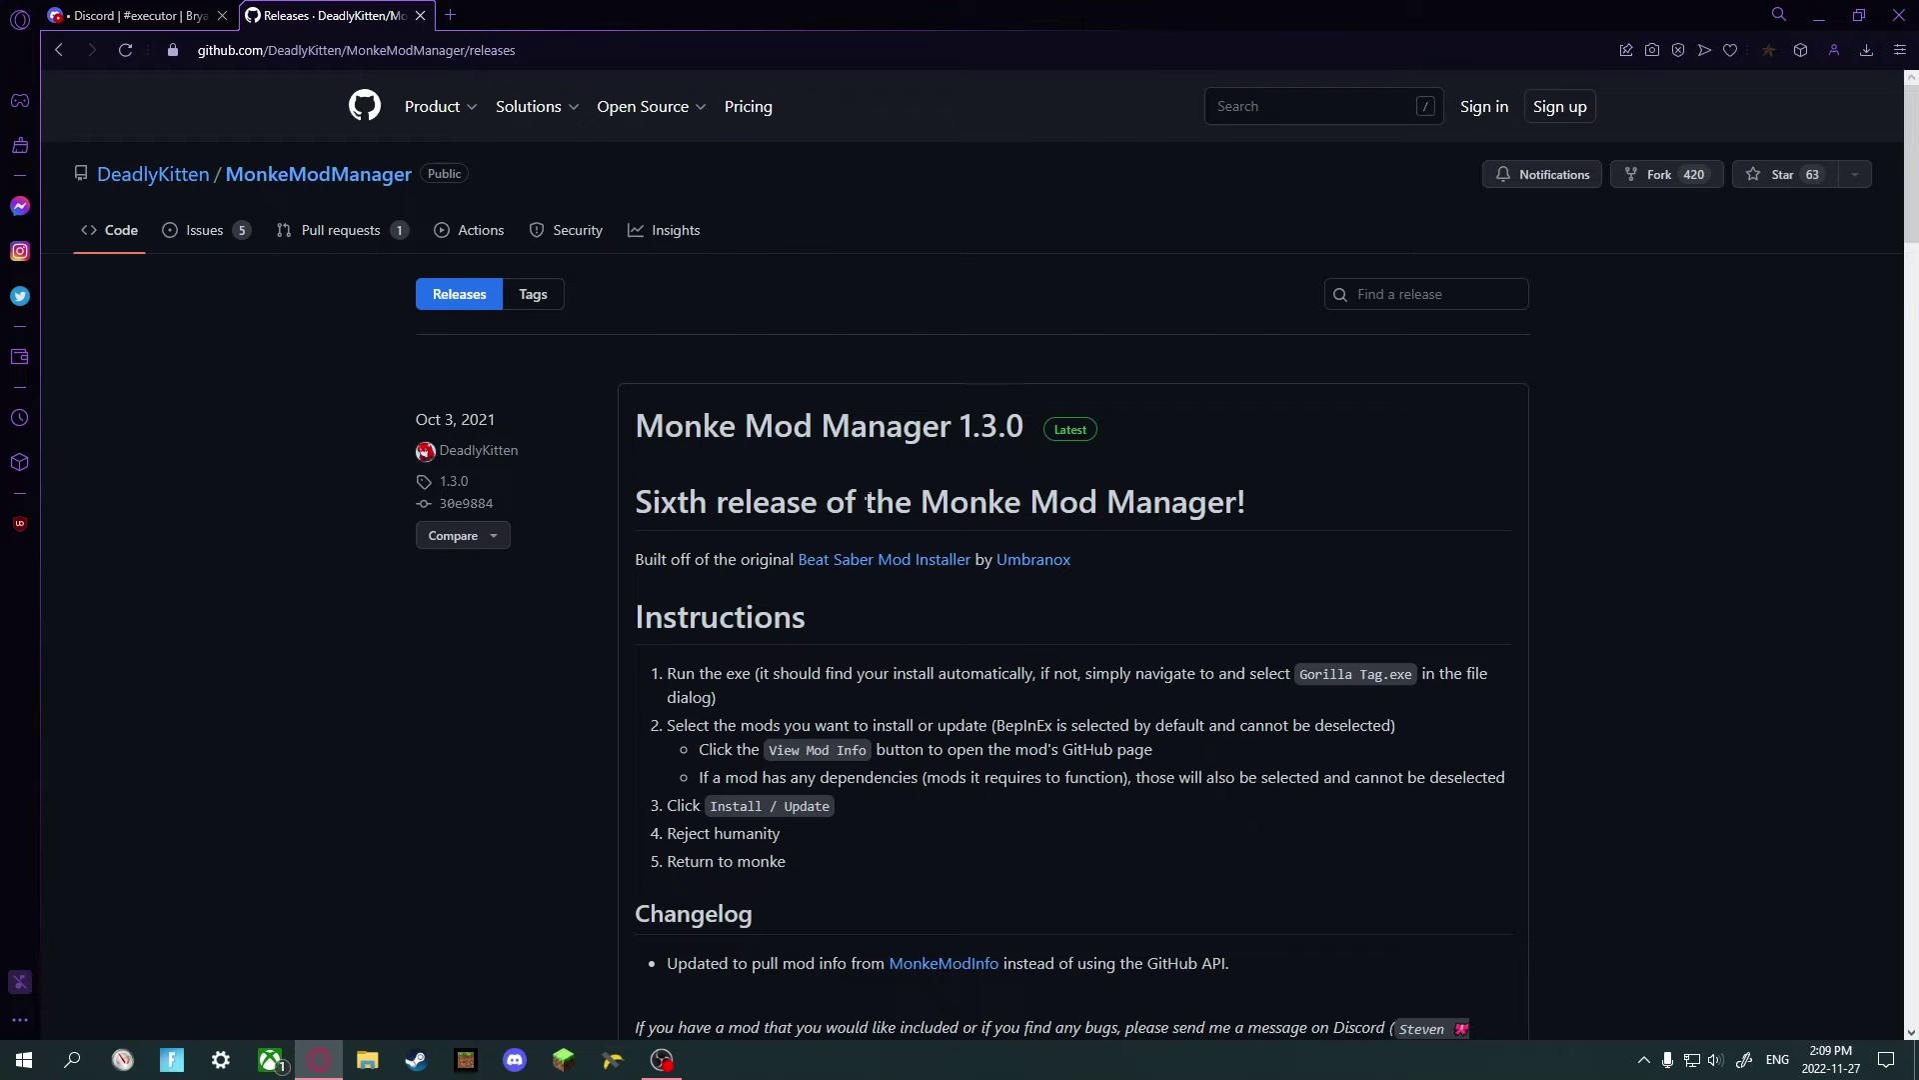
Start downloading MonkeModManager.exe from the Monke Mod Manager 1.3.0 release assets and cancel the save.
{"action": "scroll", "coordinate": [868, 500], "scroll_direction": "down", "scroll_amount": 4}
{"action": "scroll", "coordinate": [869, 479], "scroll_direction": "up", "scroll_amount": 4}
{"action": "scroll", "coordinate": [885, 415], "scroll_direction": "down", "scroll_amount": 3}
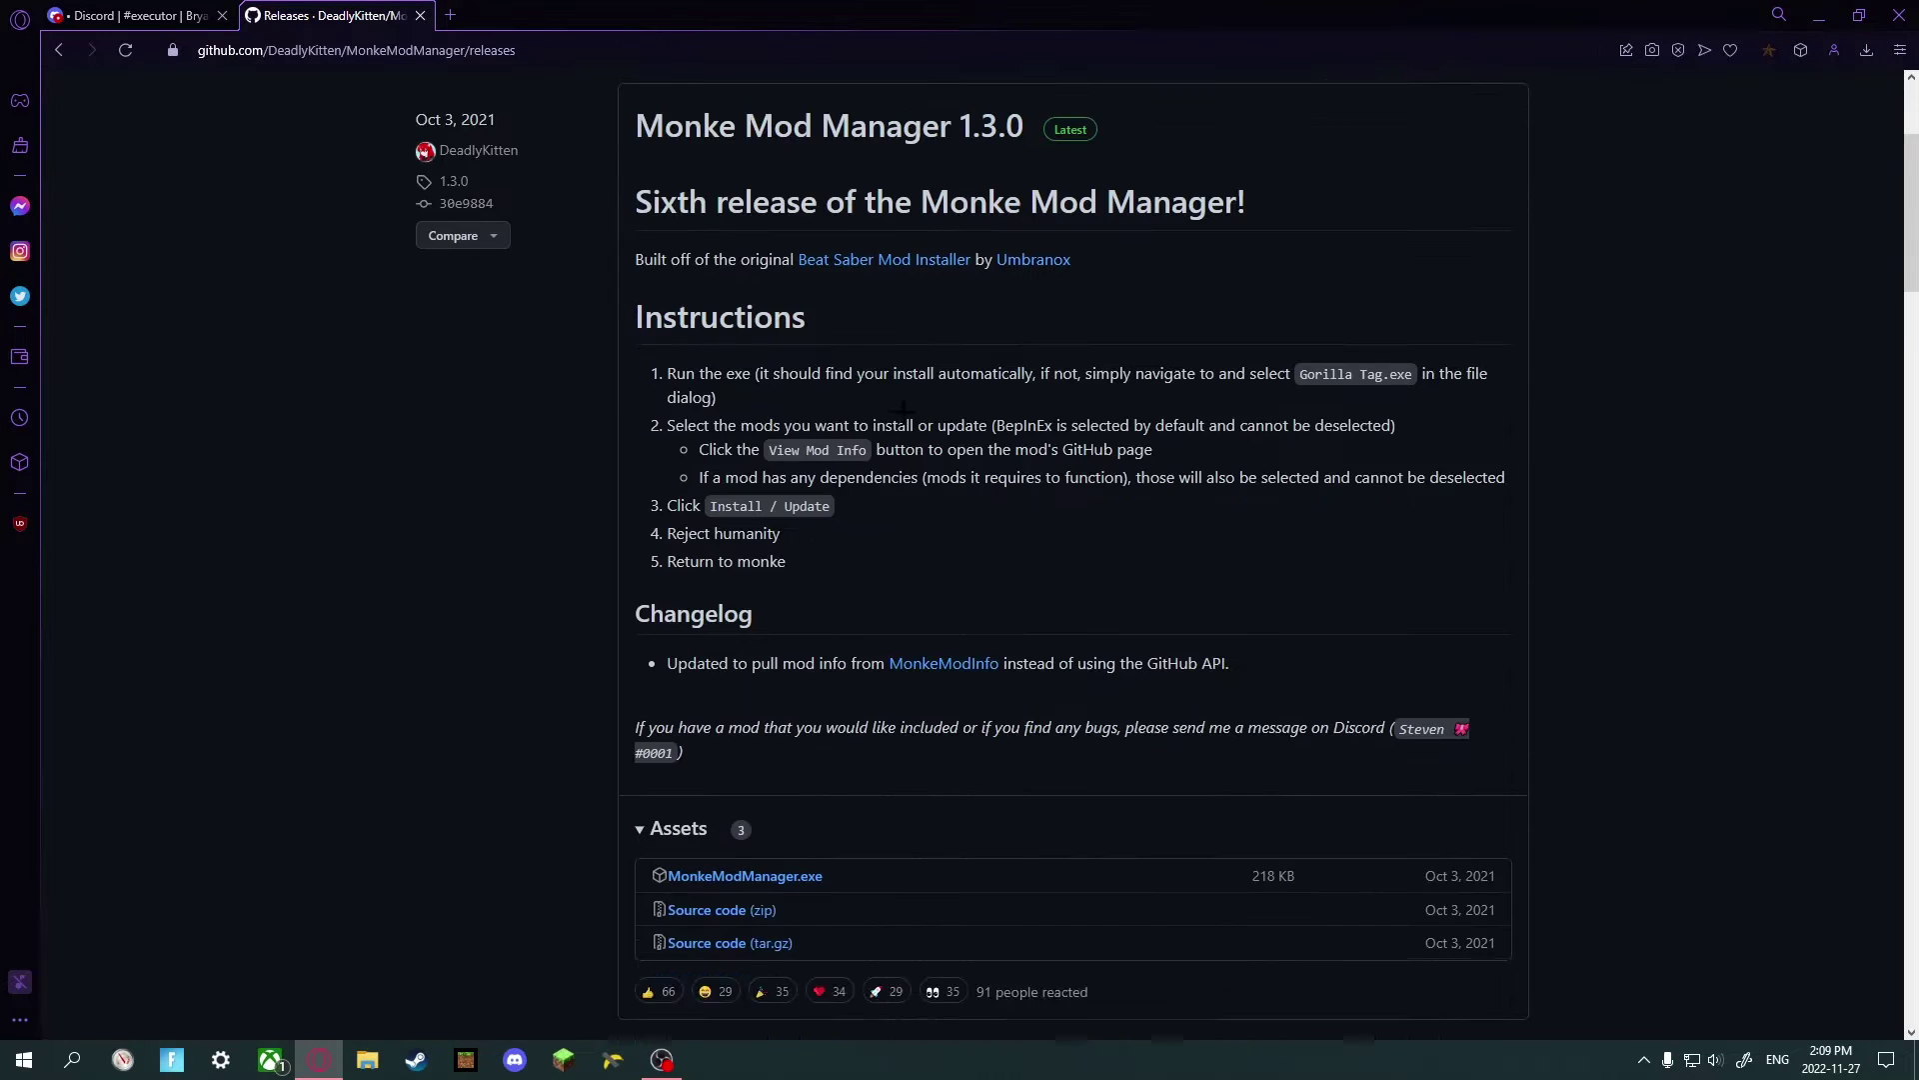
{"action": "scroll", "coordinate": [903, 408], "scroll_direction": "down", "scroll_amount": 3}
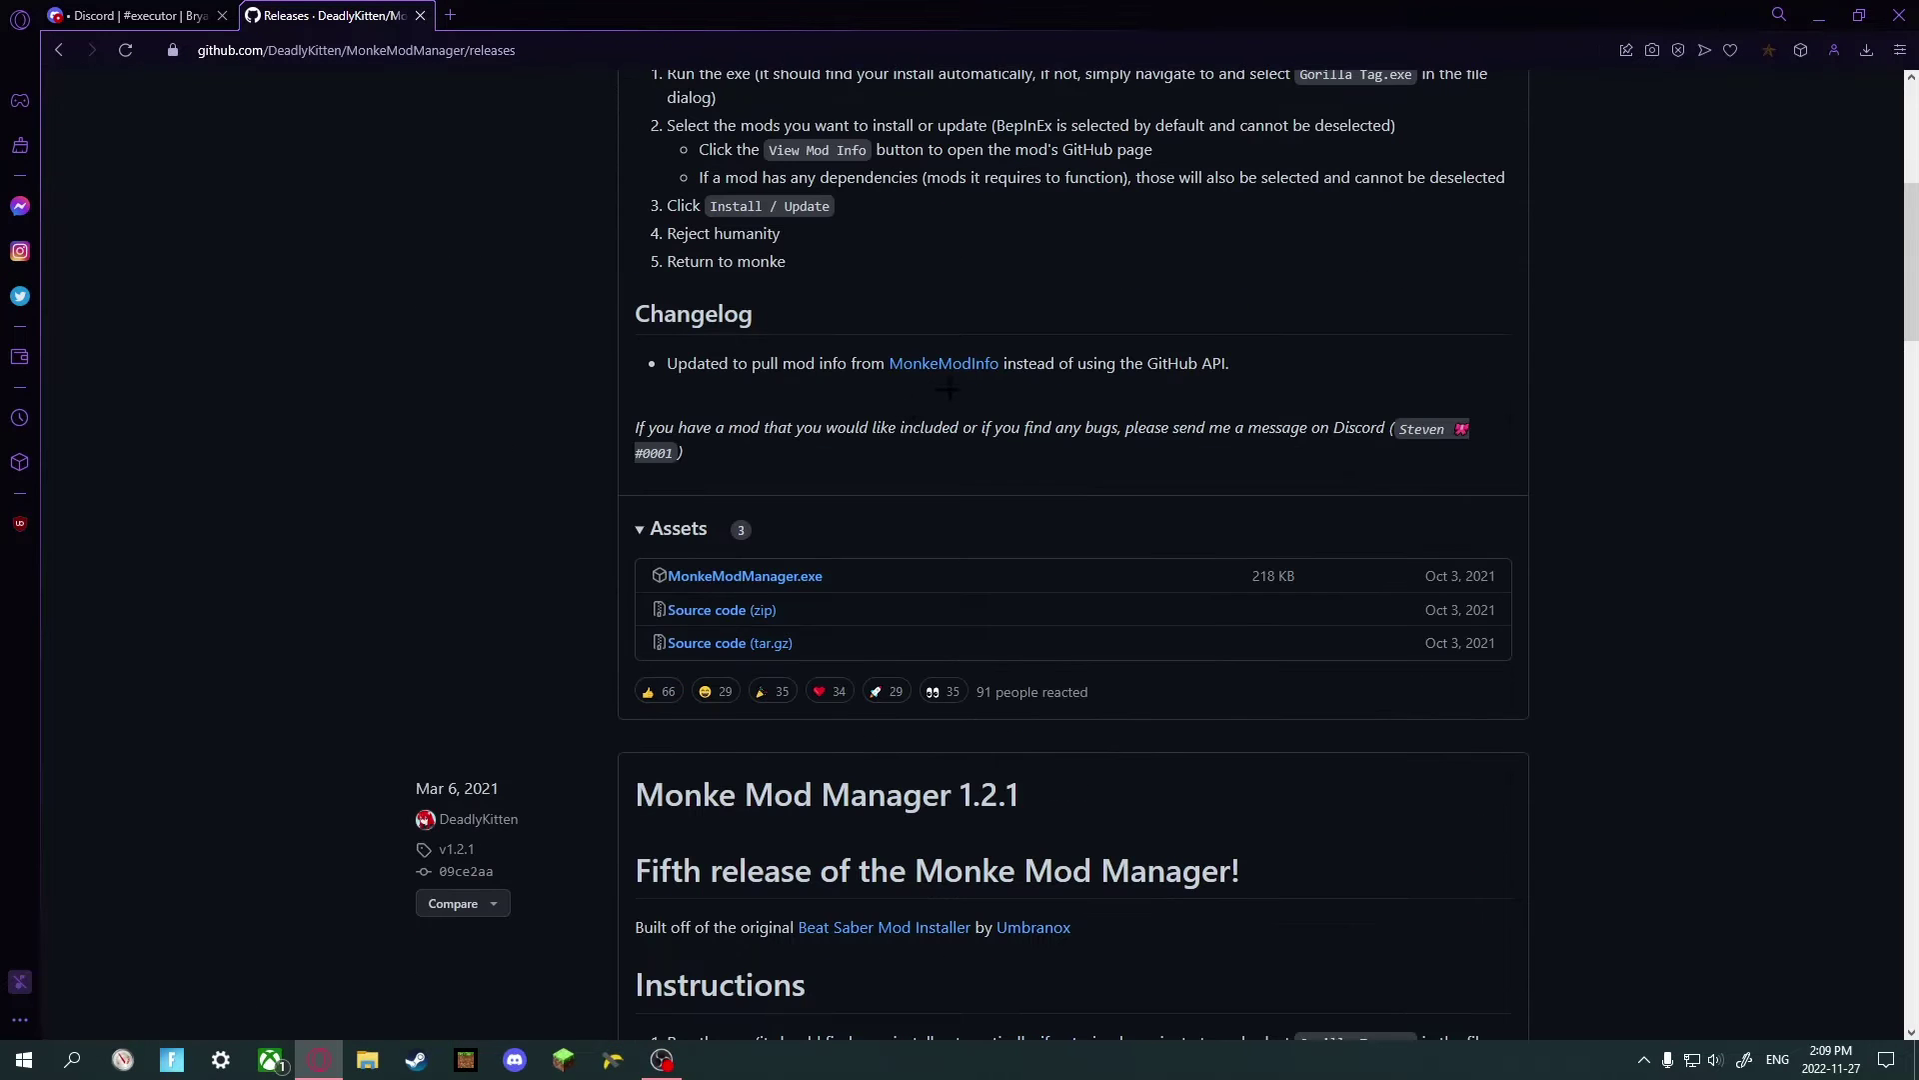
{"action": "left_click", "coordinate": [763, 582]}
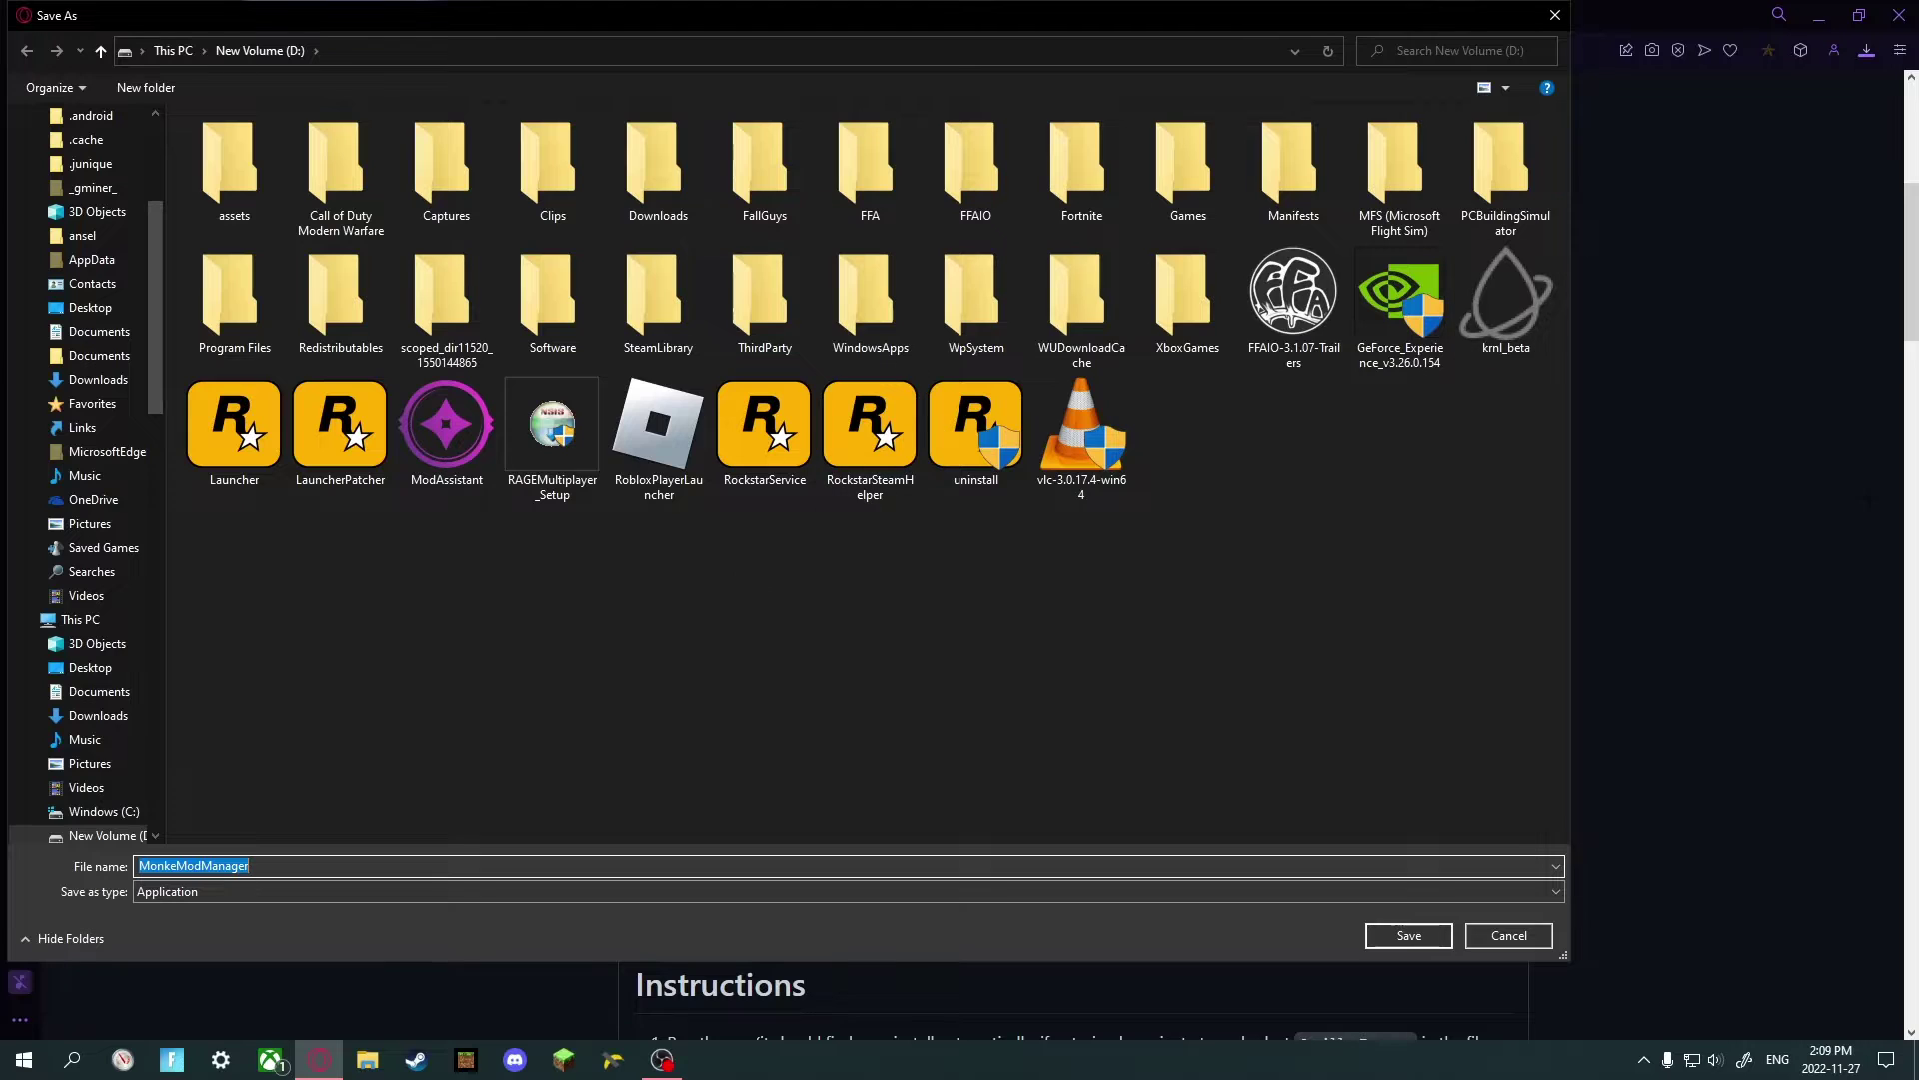
{"action": "left_click", "coordinate": [1517, 931]}
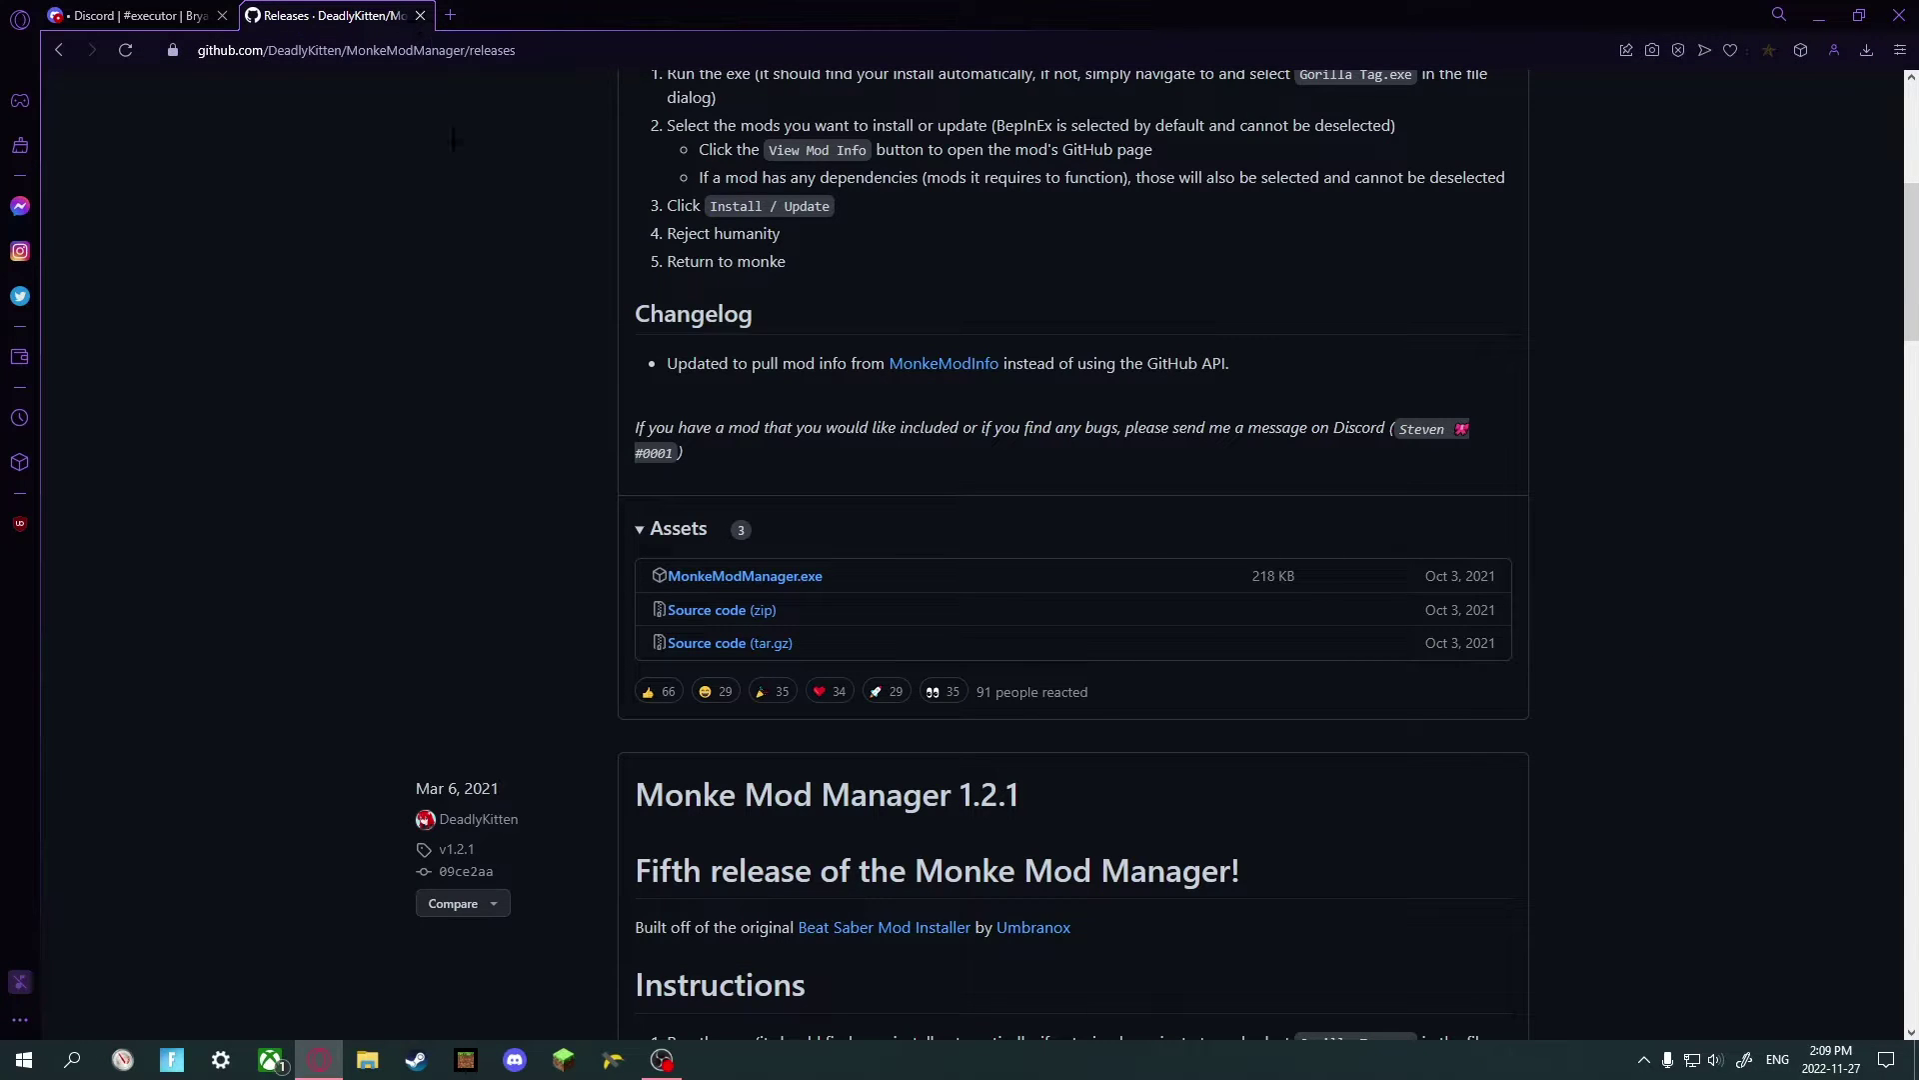
Close the GitHub releases tab and minimise the browser.
{"action": "scroll", "coordinate": [995, 631], "scroll_direction": "up", "scroll_amount": 6}
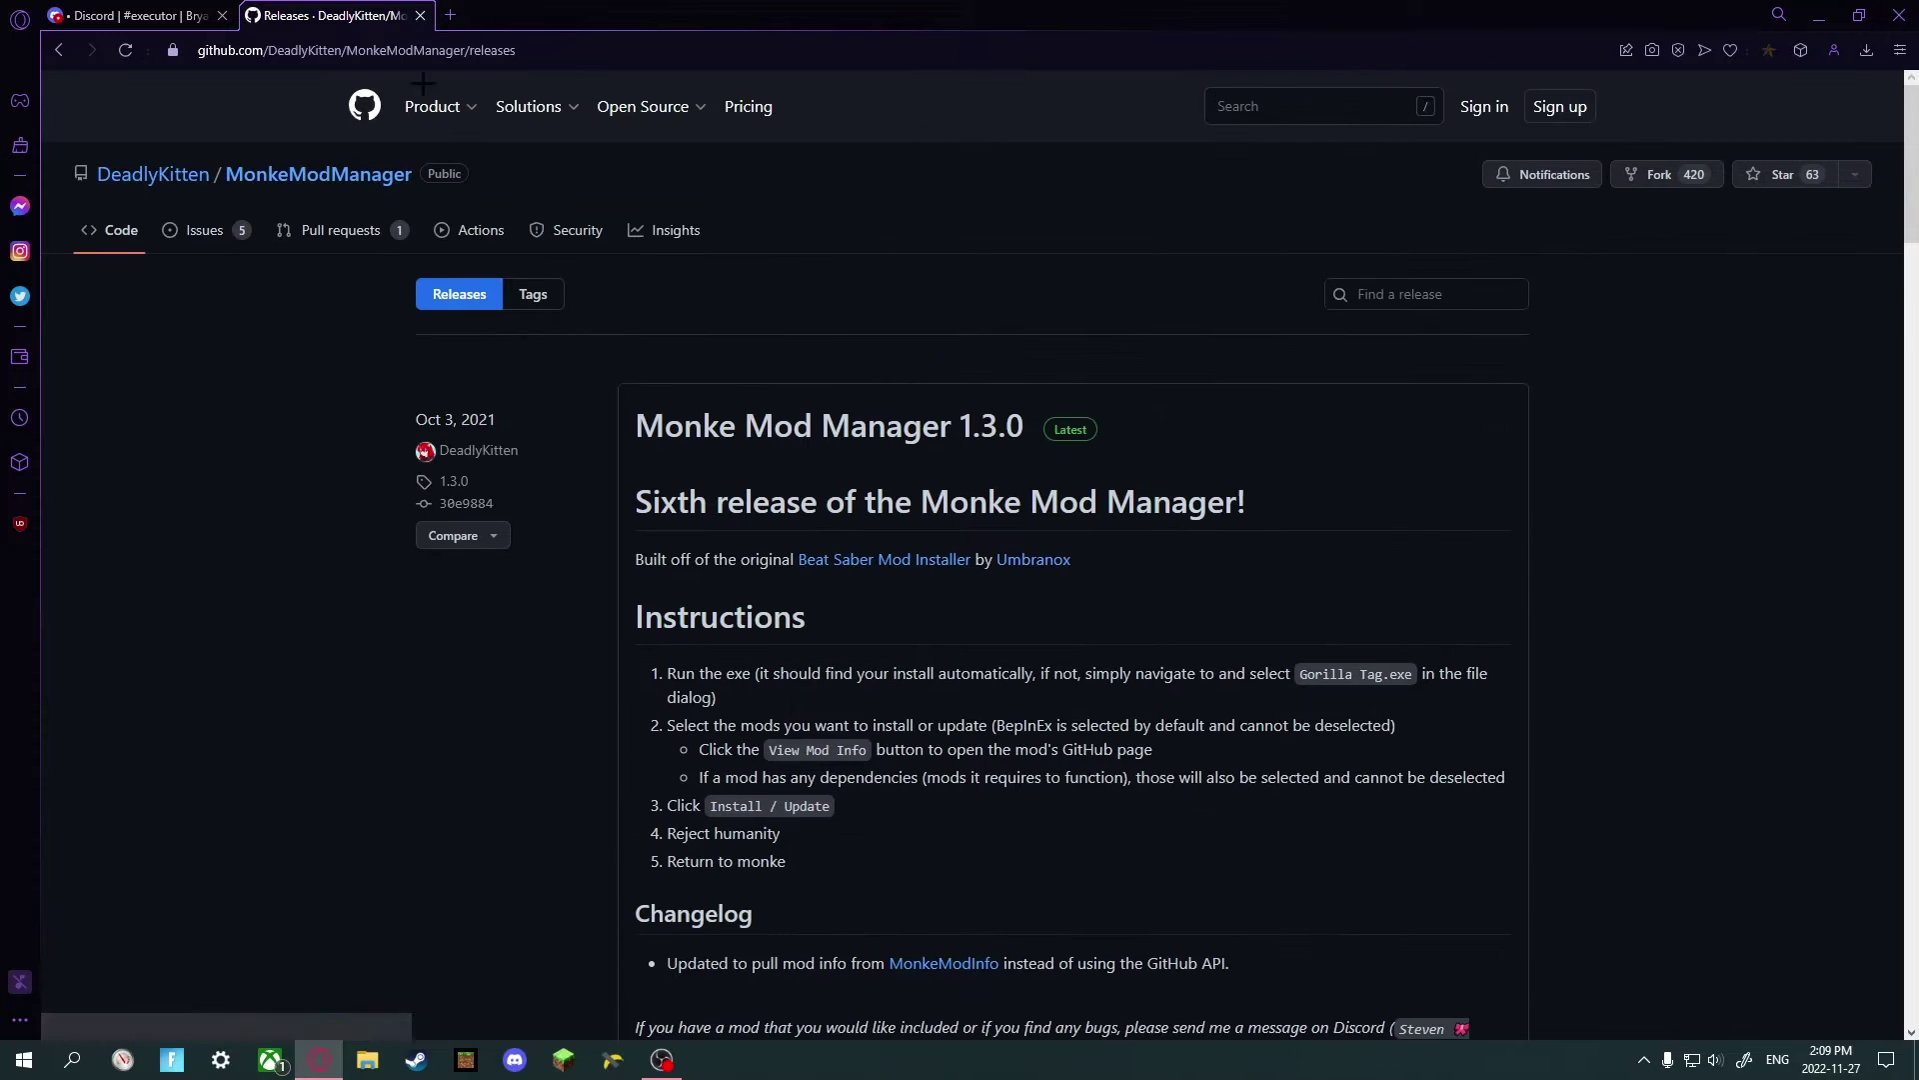
{"action": "left_click", "coordinate": [420, 15]}
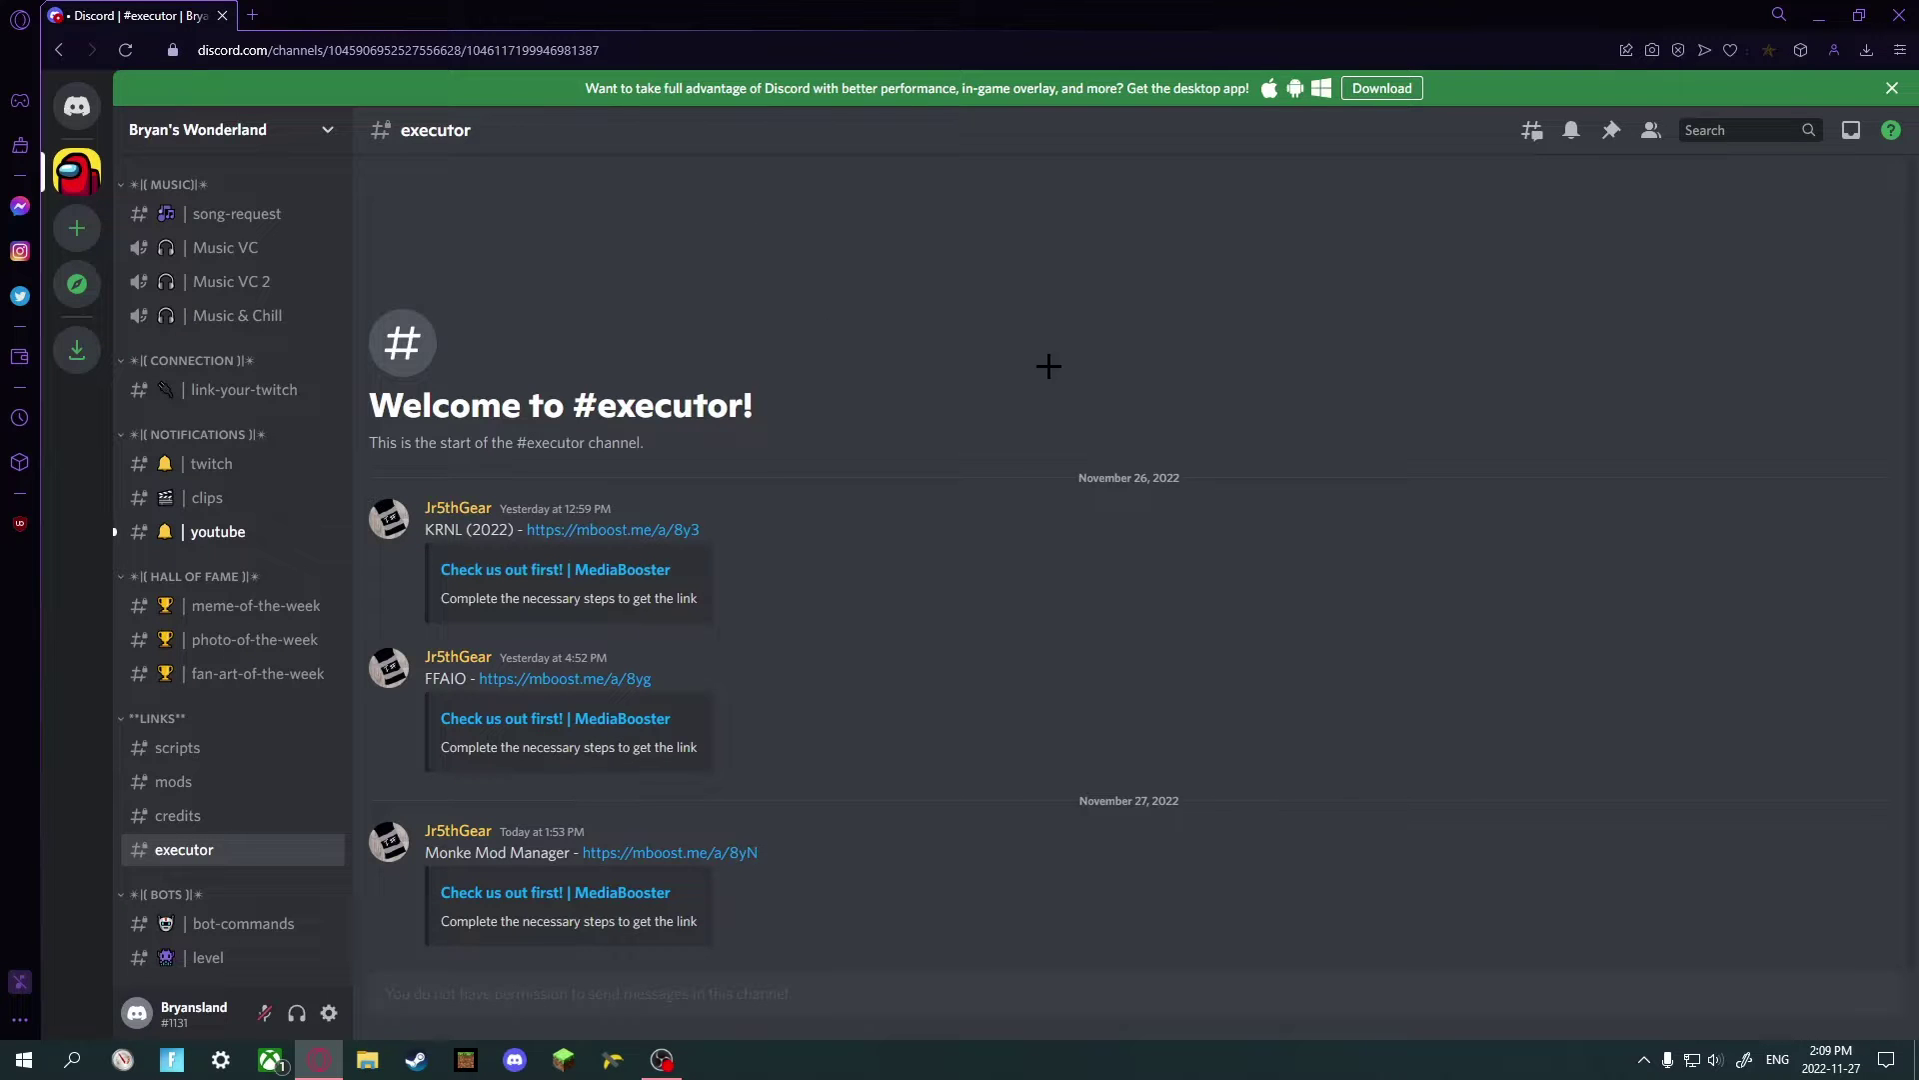
{"action": "left_click", "coordinate": [1820, 15]}
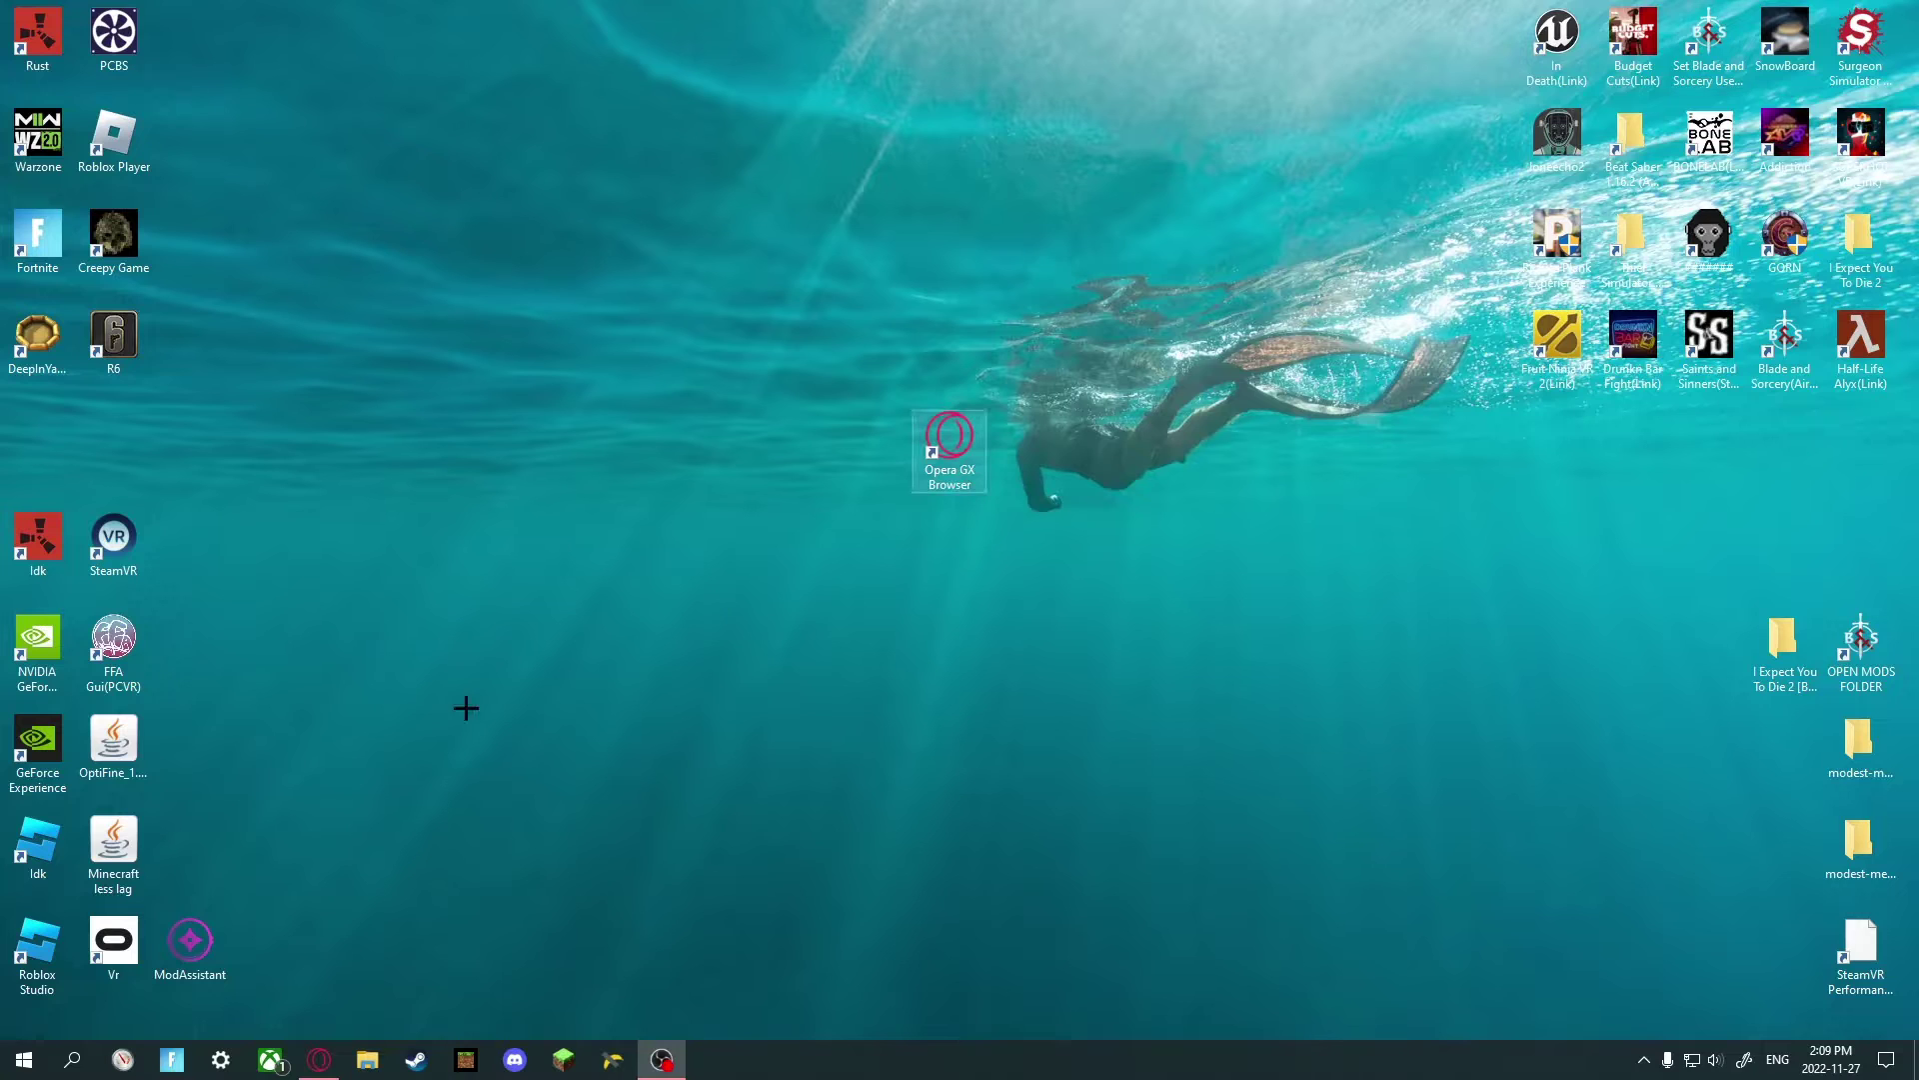
Search Windows for "monke" and launch MonkeModManager.exe.
{"action": "left_click", "coordinate": [71, 1060]}
{"action": "type", "text": "monke"}
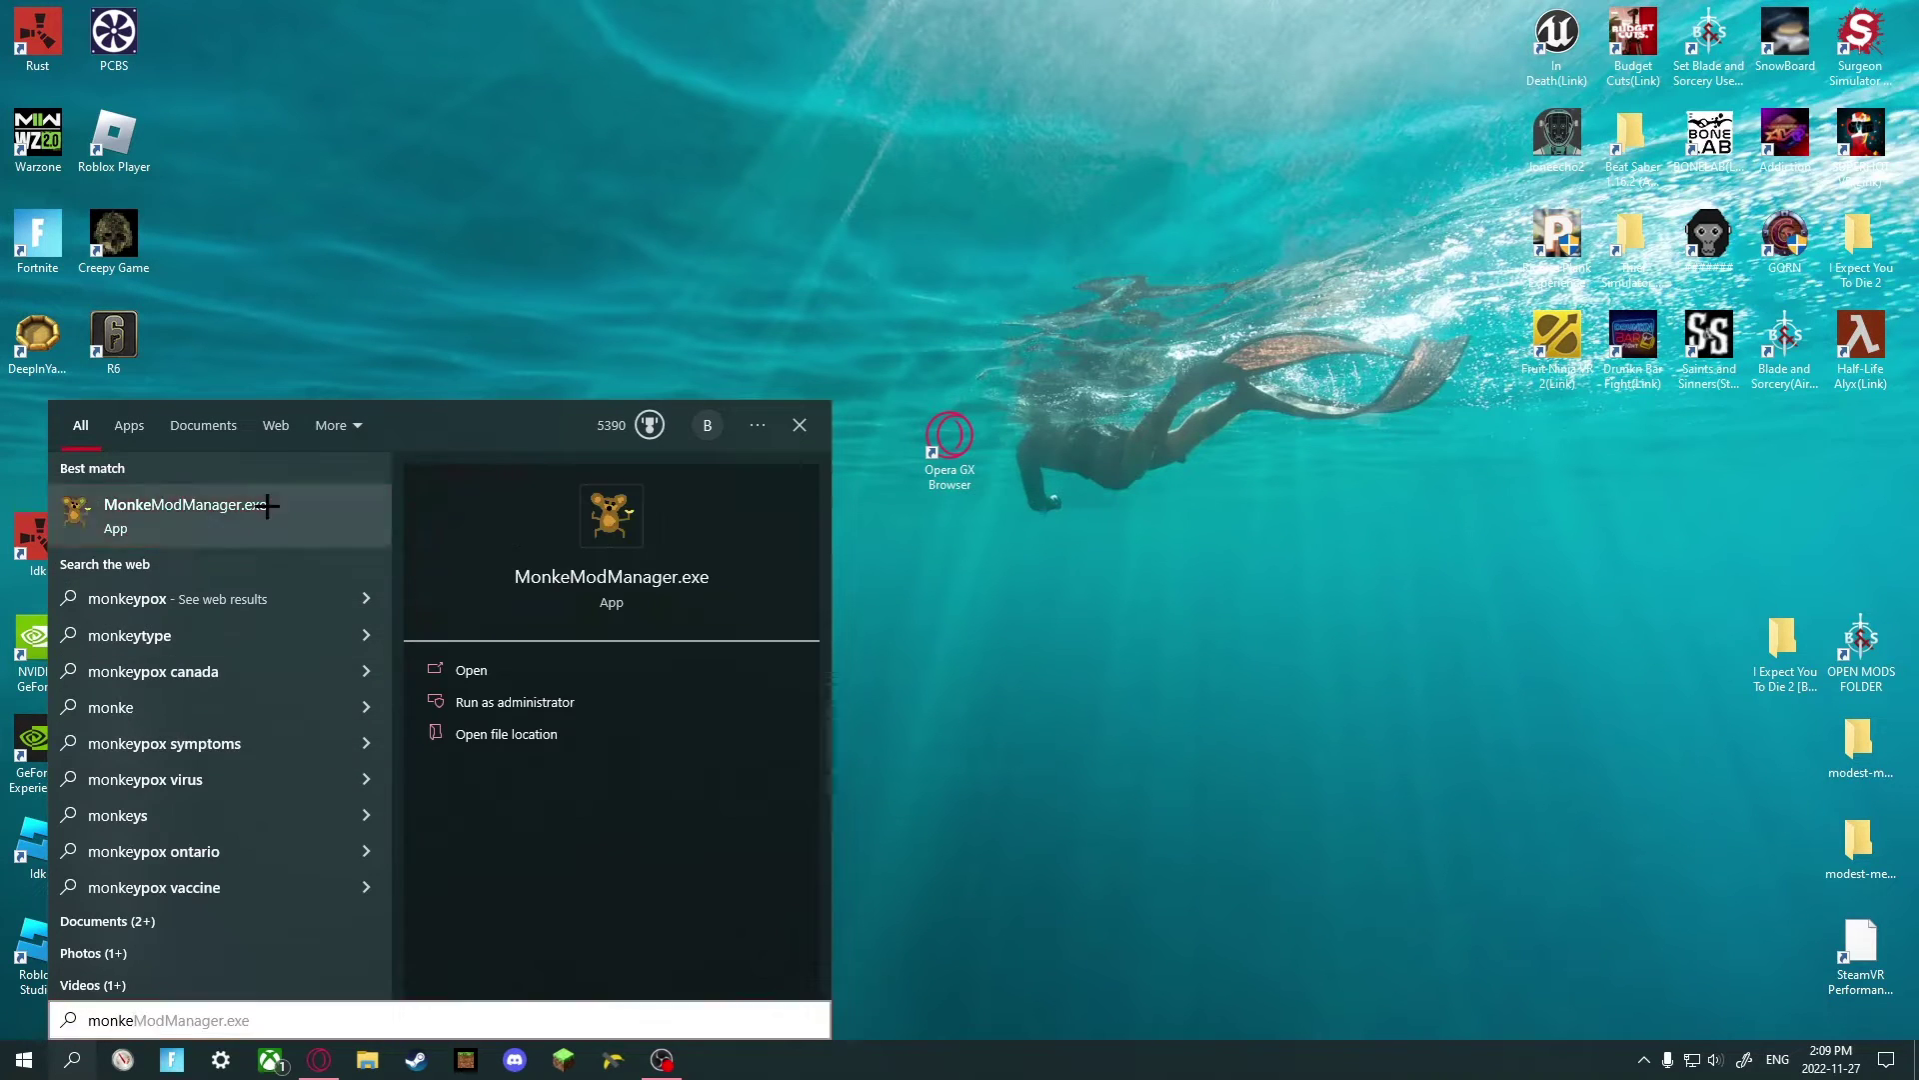
{"action": "left_click", "coordinate": [274, 500]}
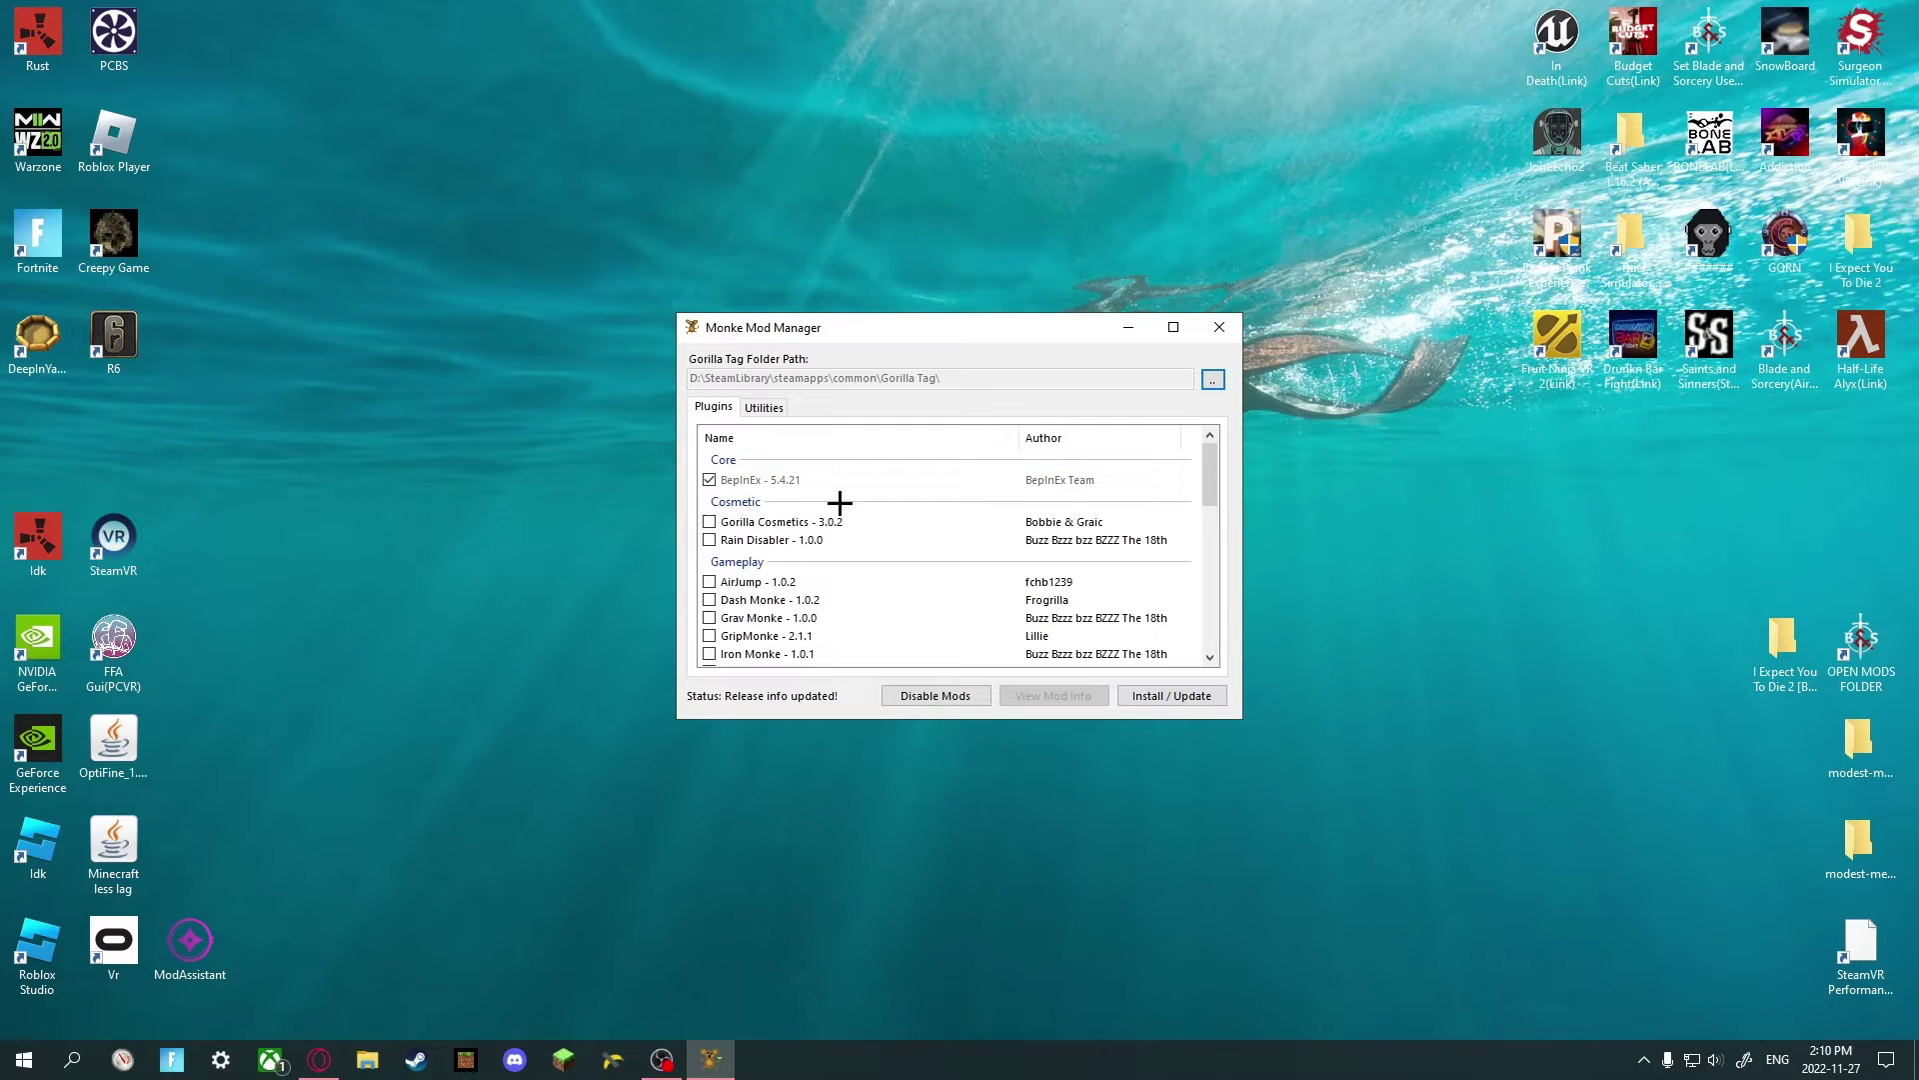
Select the Bepinject, Computer Interface, Newtonsoft.JSON, TMPLoader and Utilla plugins in the Libraries group.
{"action": "scroll", "coordinate": [840, 600], "scroll_direction": "down", "scroll_amount": 10}
{"action": "scroll", "coordinate": [842, 618], "scroll_direction": "down", "scroll_amount": 1}
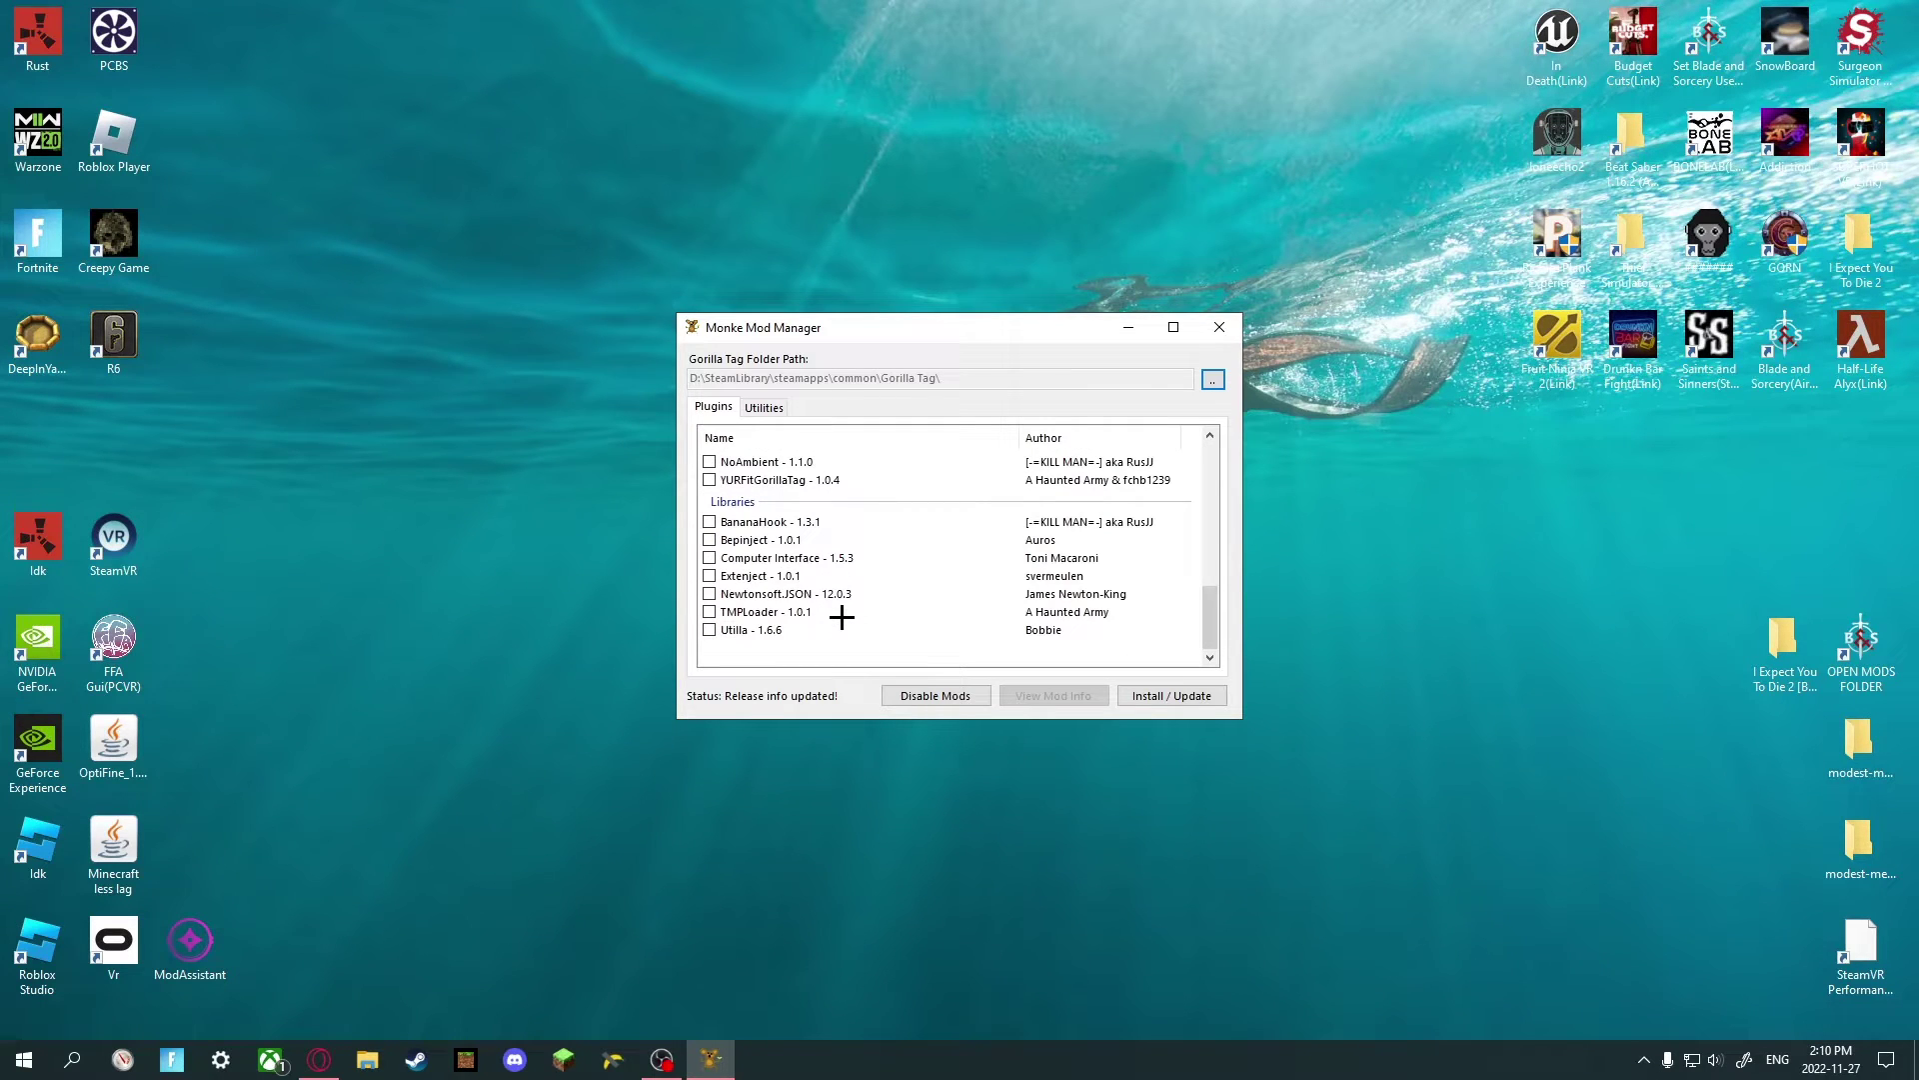
{"action": "left_click", "coordinate": [709, 540]}
{"action": "left_click", "coordinate": [710, 557]}
{"action": "left_click", "coordinate": [709, 594]}
{"action": "left_click", "coordinate": [709, 612]}
{"action": "left_click", "coordinate": [710, 630]}
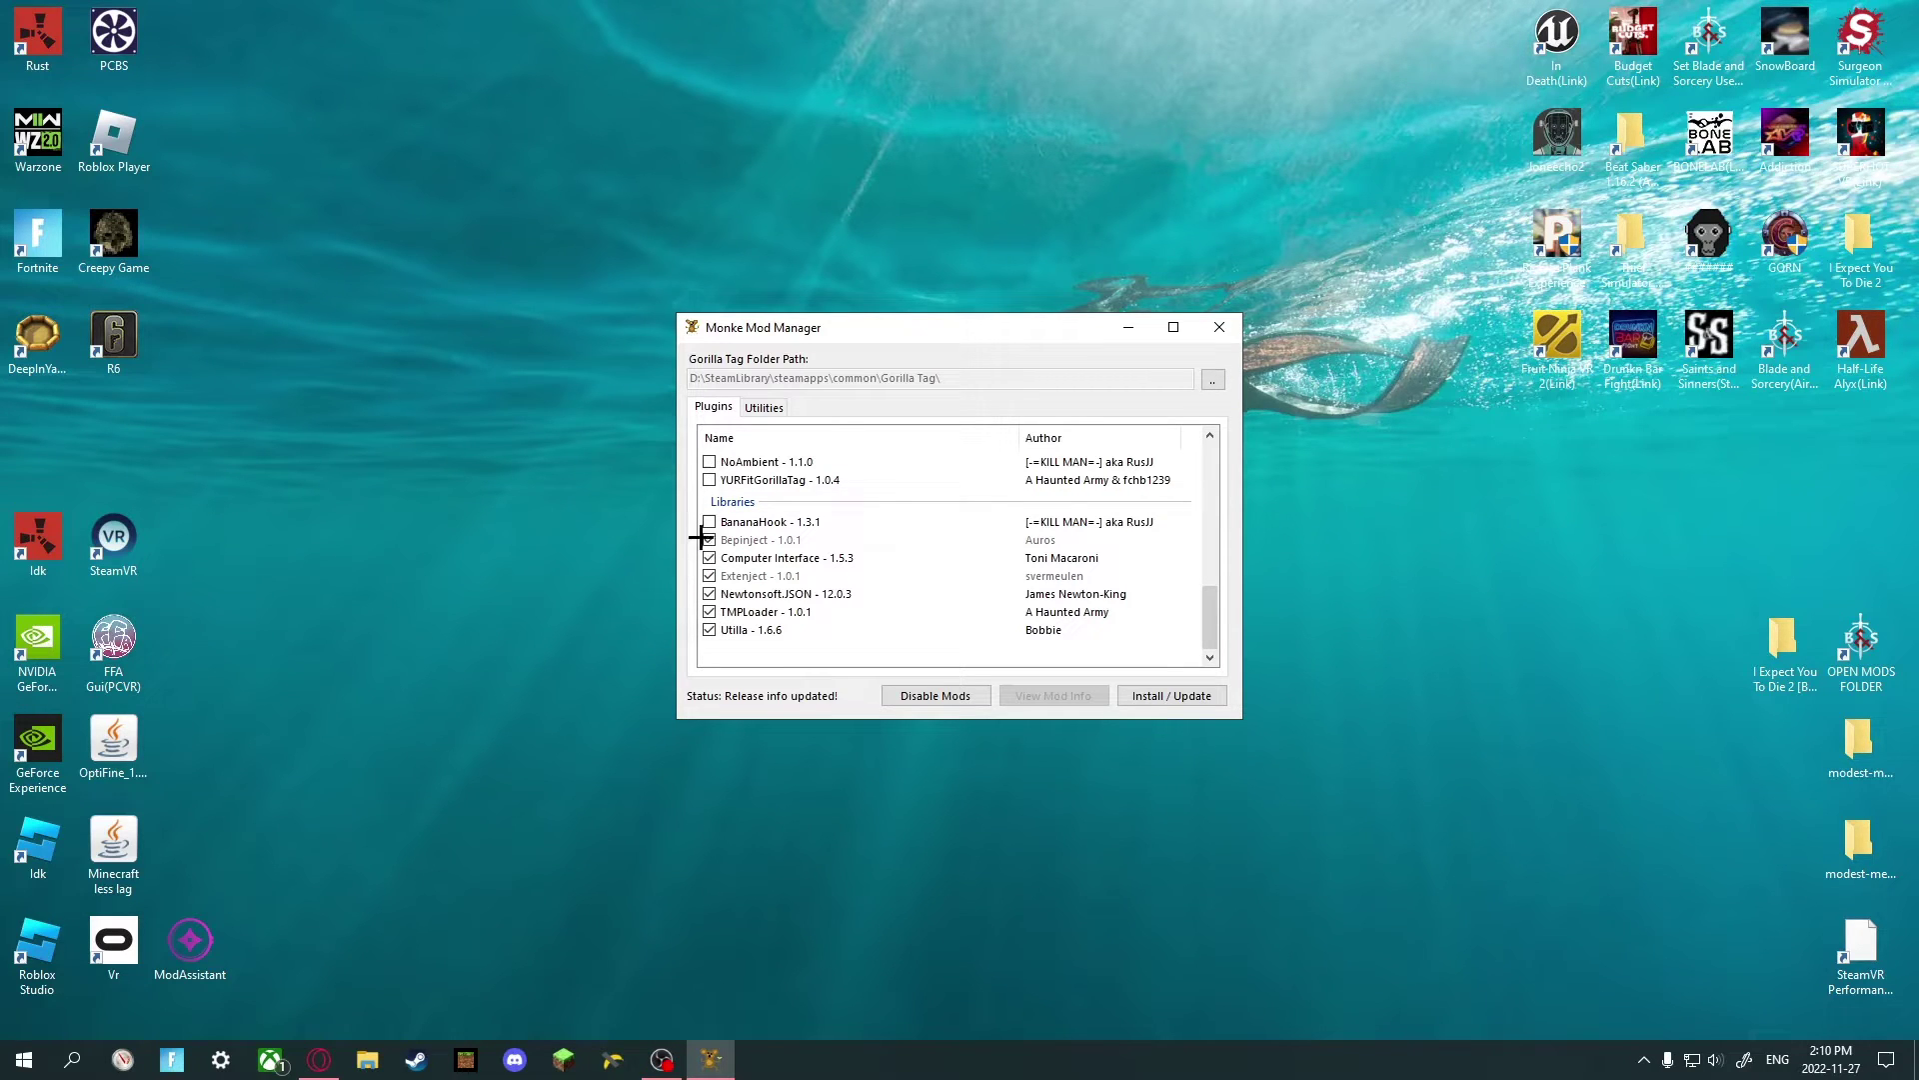
Deselect every selected plugin in the Libraries group and minimise Monke Mod Manager.
{"action": "left_click", "coordinate": [709, 558]}
{"action": "left_click", "coordinate": [710, 540]}
{"action": "left_click", "coordinate": [709, 576]}
{"action": "left_click", "coordinate": [710, 575]}
{"action": "left_click", "coordinate": [710, 594]}
{"action": "left_click", "coordinate": [709, 612]}
{"action": "left_click", "coordinate": [710, 630]}
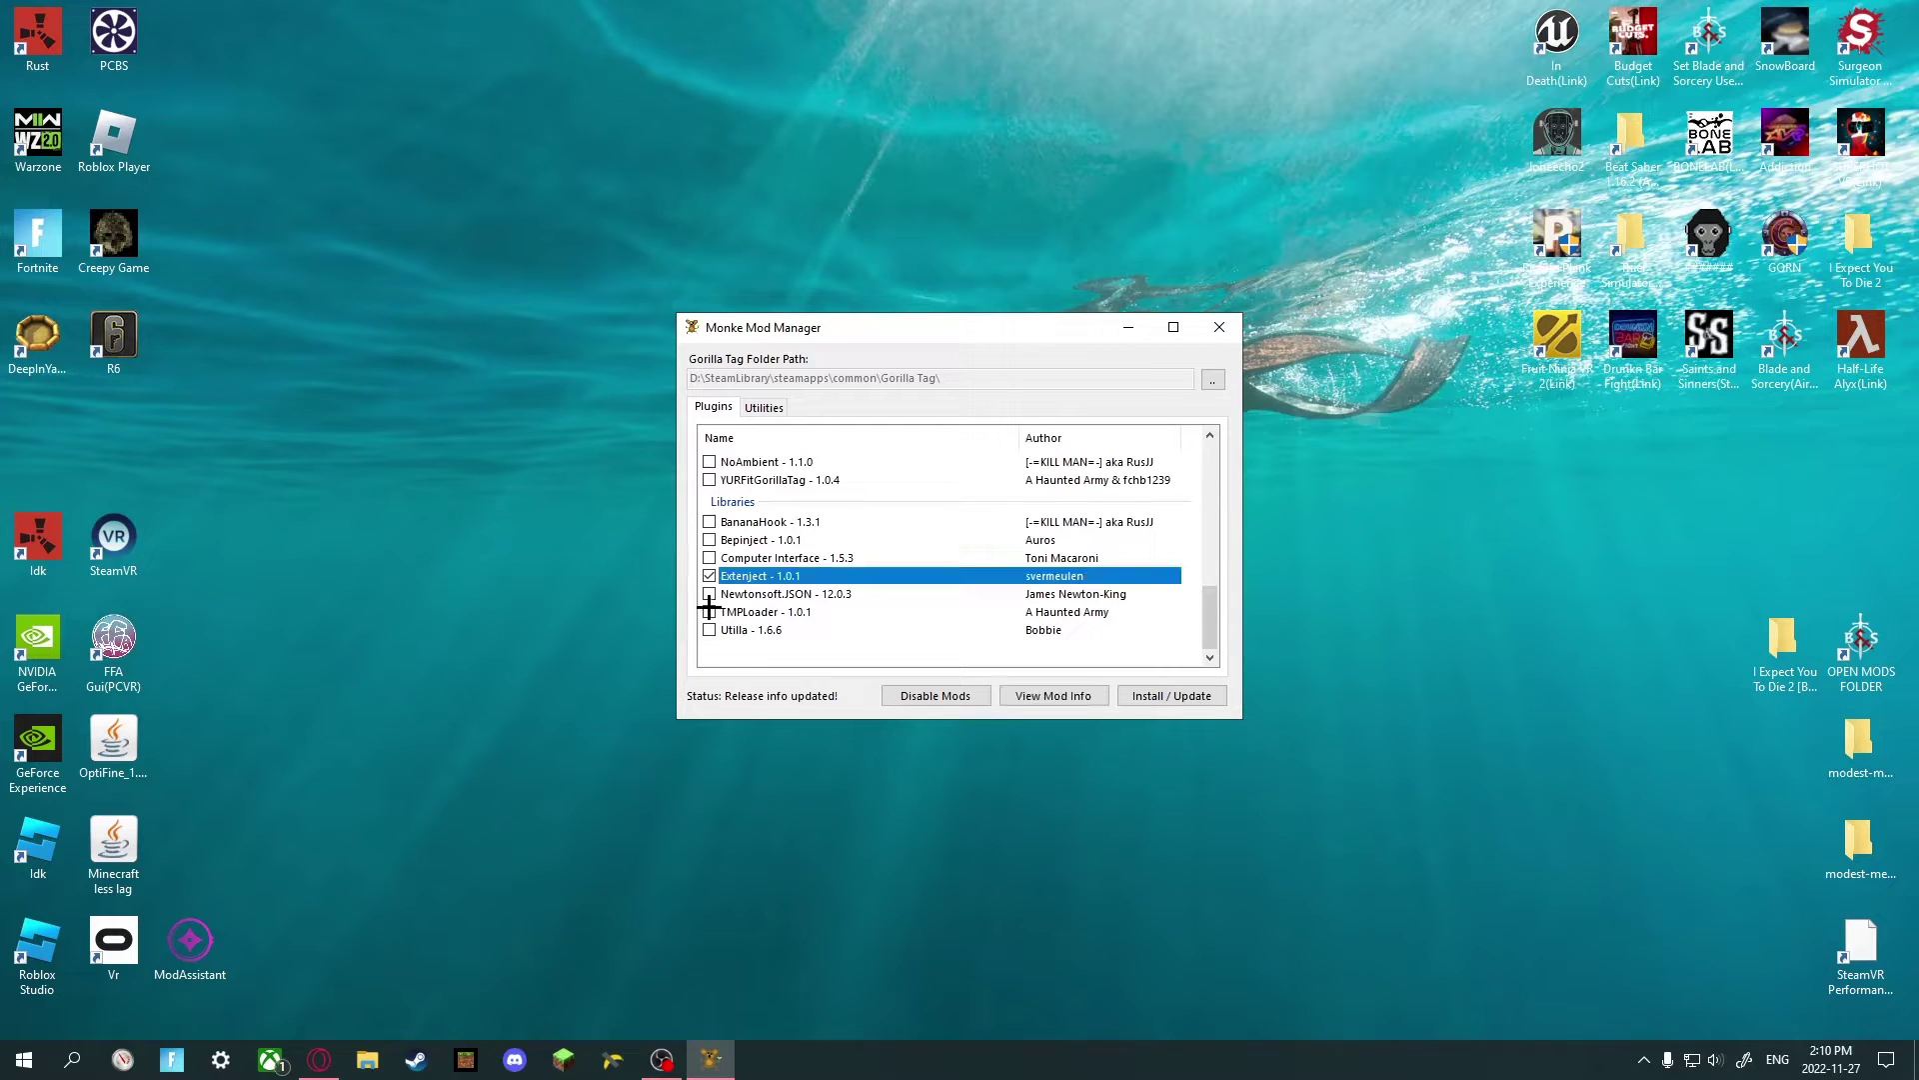
{"action": "left_click", "coordinate": [710, 576]}
{"action": "left_click", "coordinate": [1141, 330]}
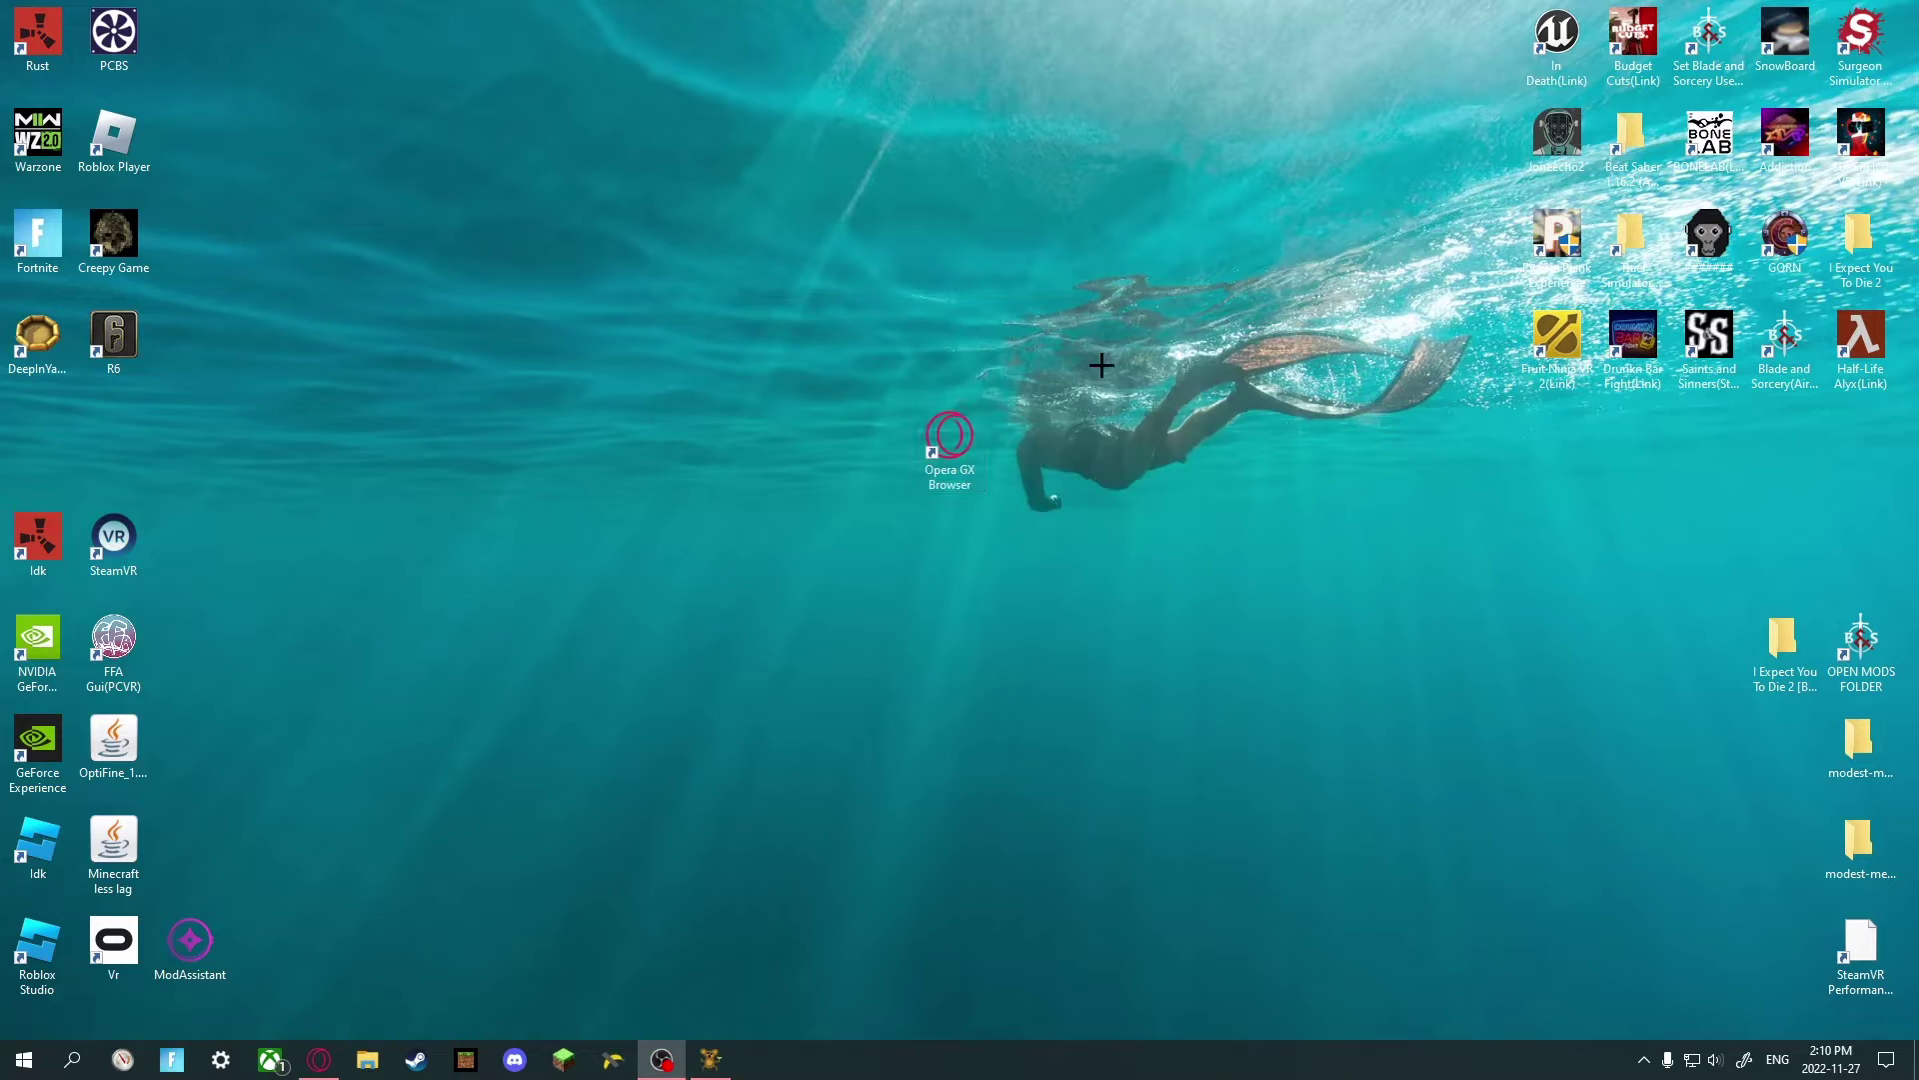
Return to the Opera GX browser, open the server's mods channel and highlight the Eyerock mod menu entry.
{"action": "left_click", "coordinate": [312, 1064]}
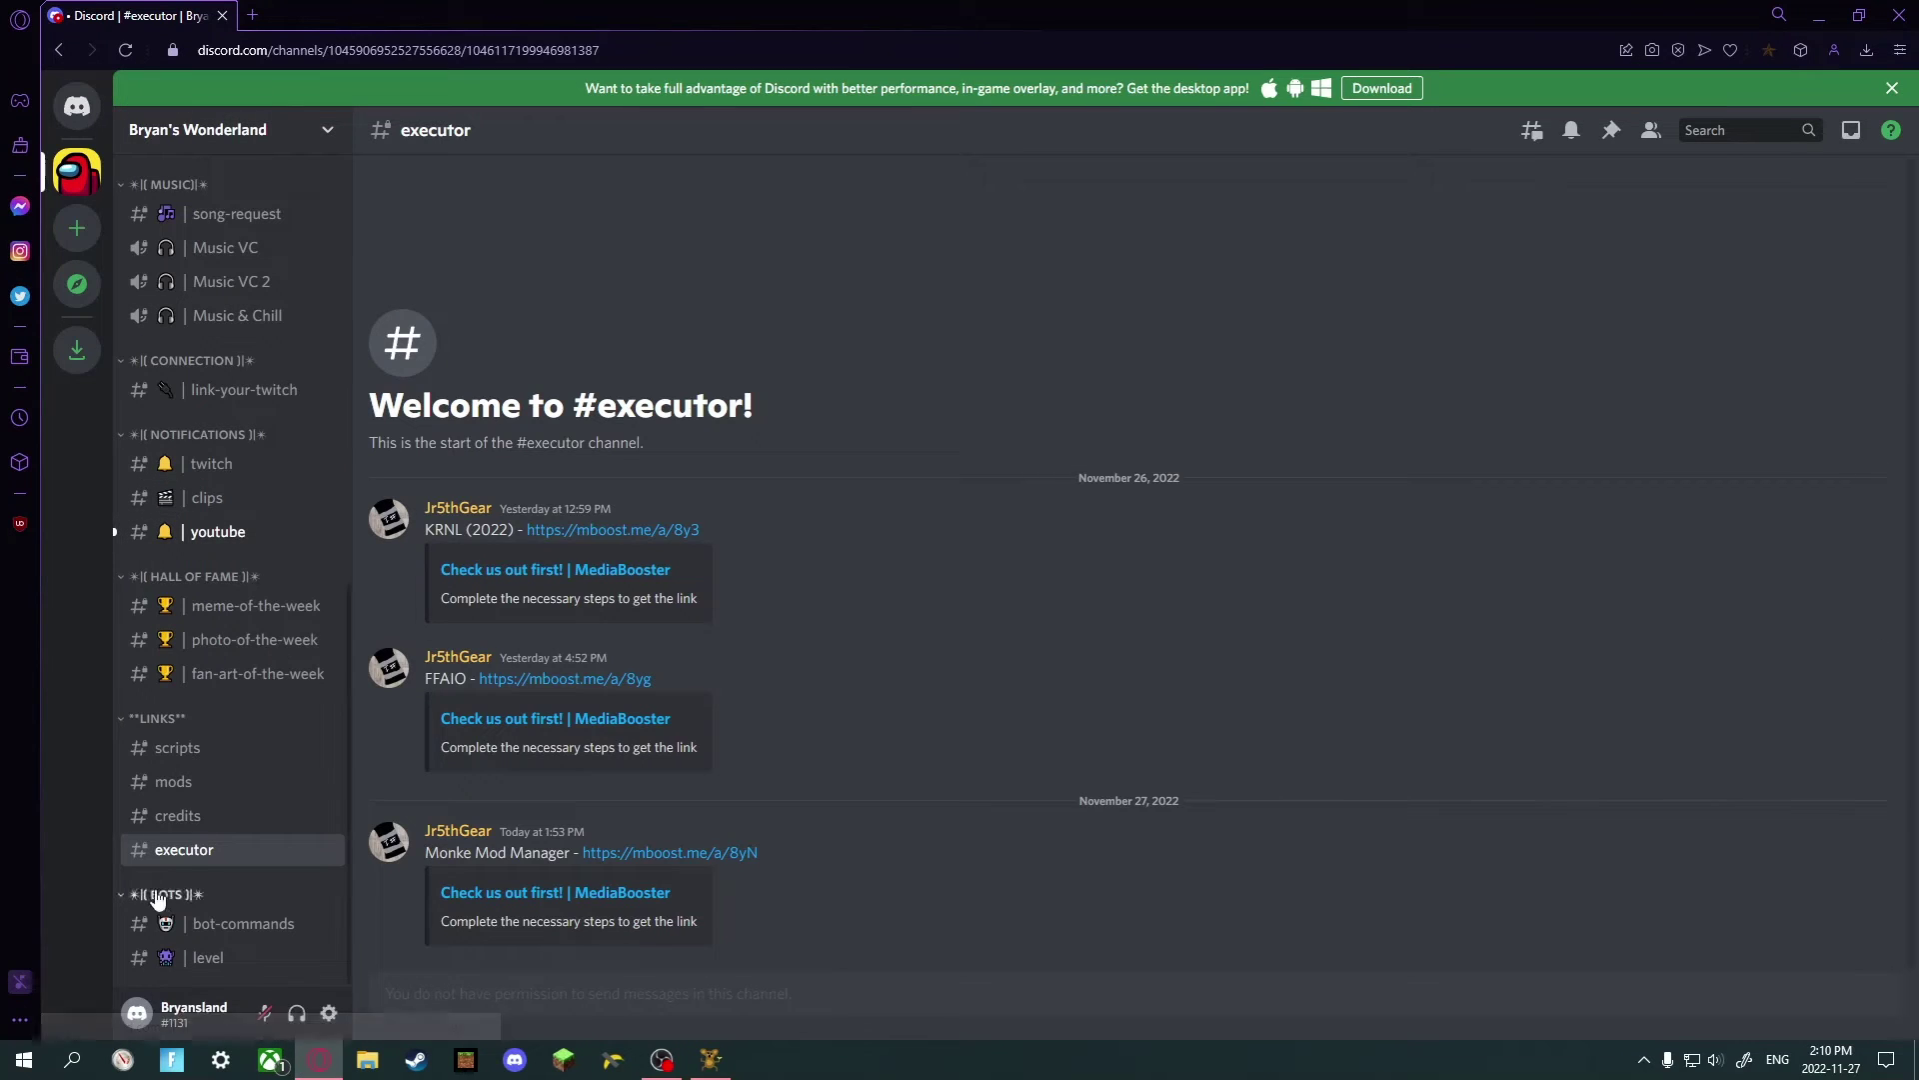
{"action": "left_click", "coordinate": [178, 782]}
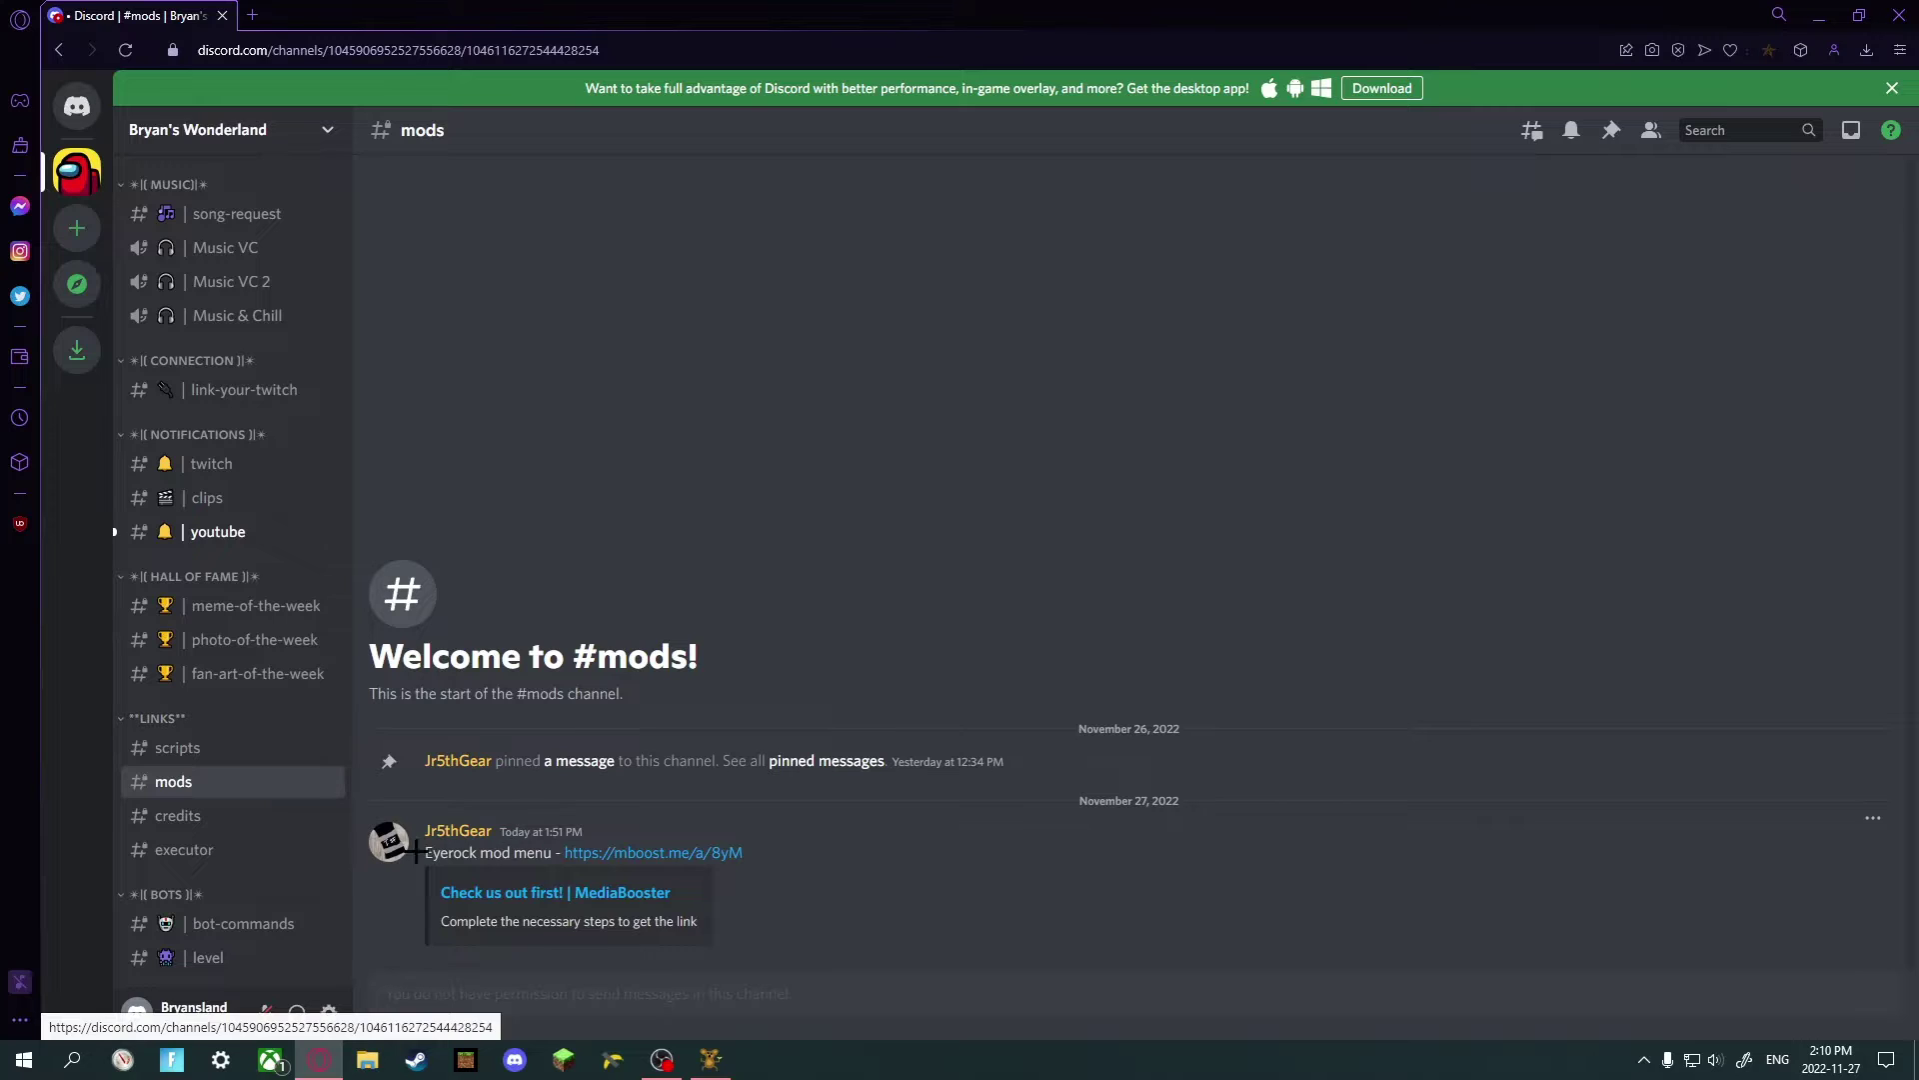
{"action": "left_click_drag", "start_coordinate": [422, 852], "coordinate": [527, 852]}
{"action": "left_click", "coordinate": [530, 812]}
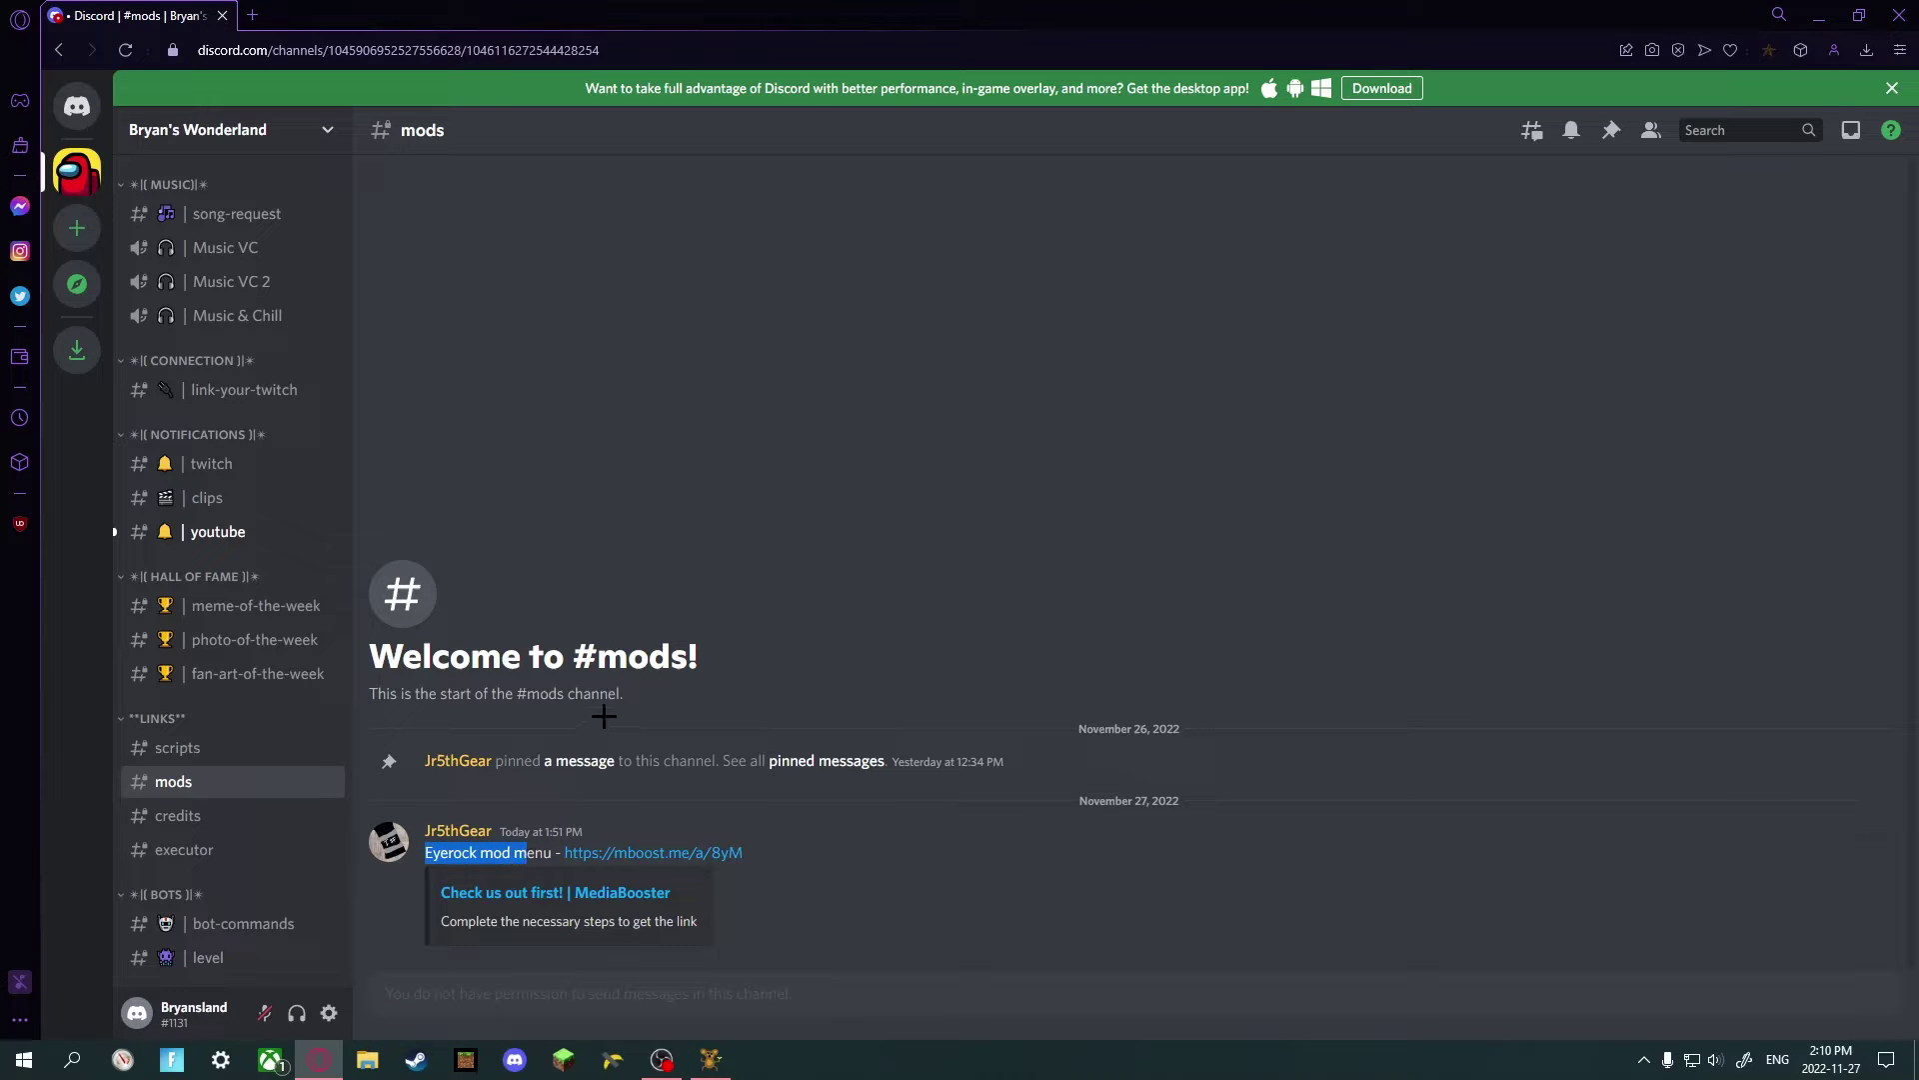
{"action": "double_click", "coordinate": [948, 761]}
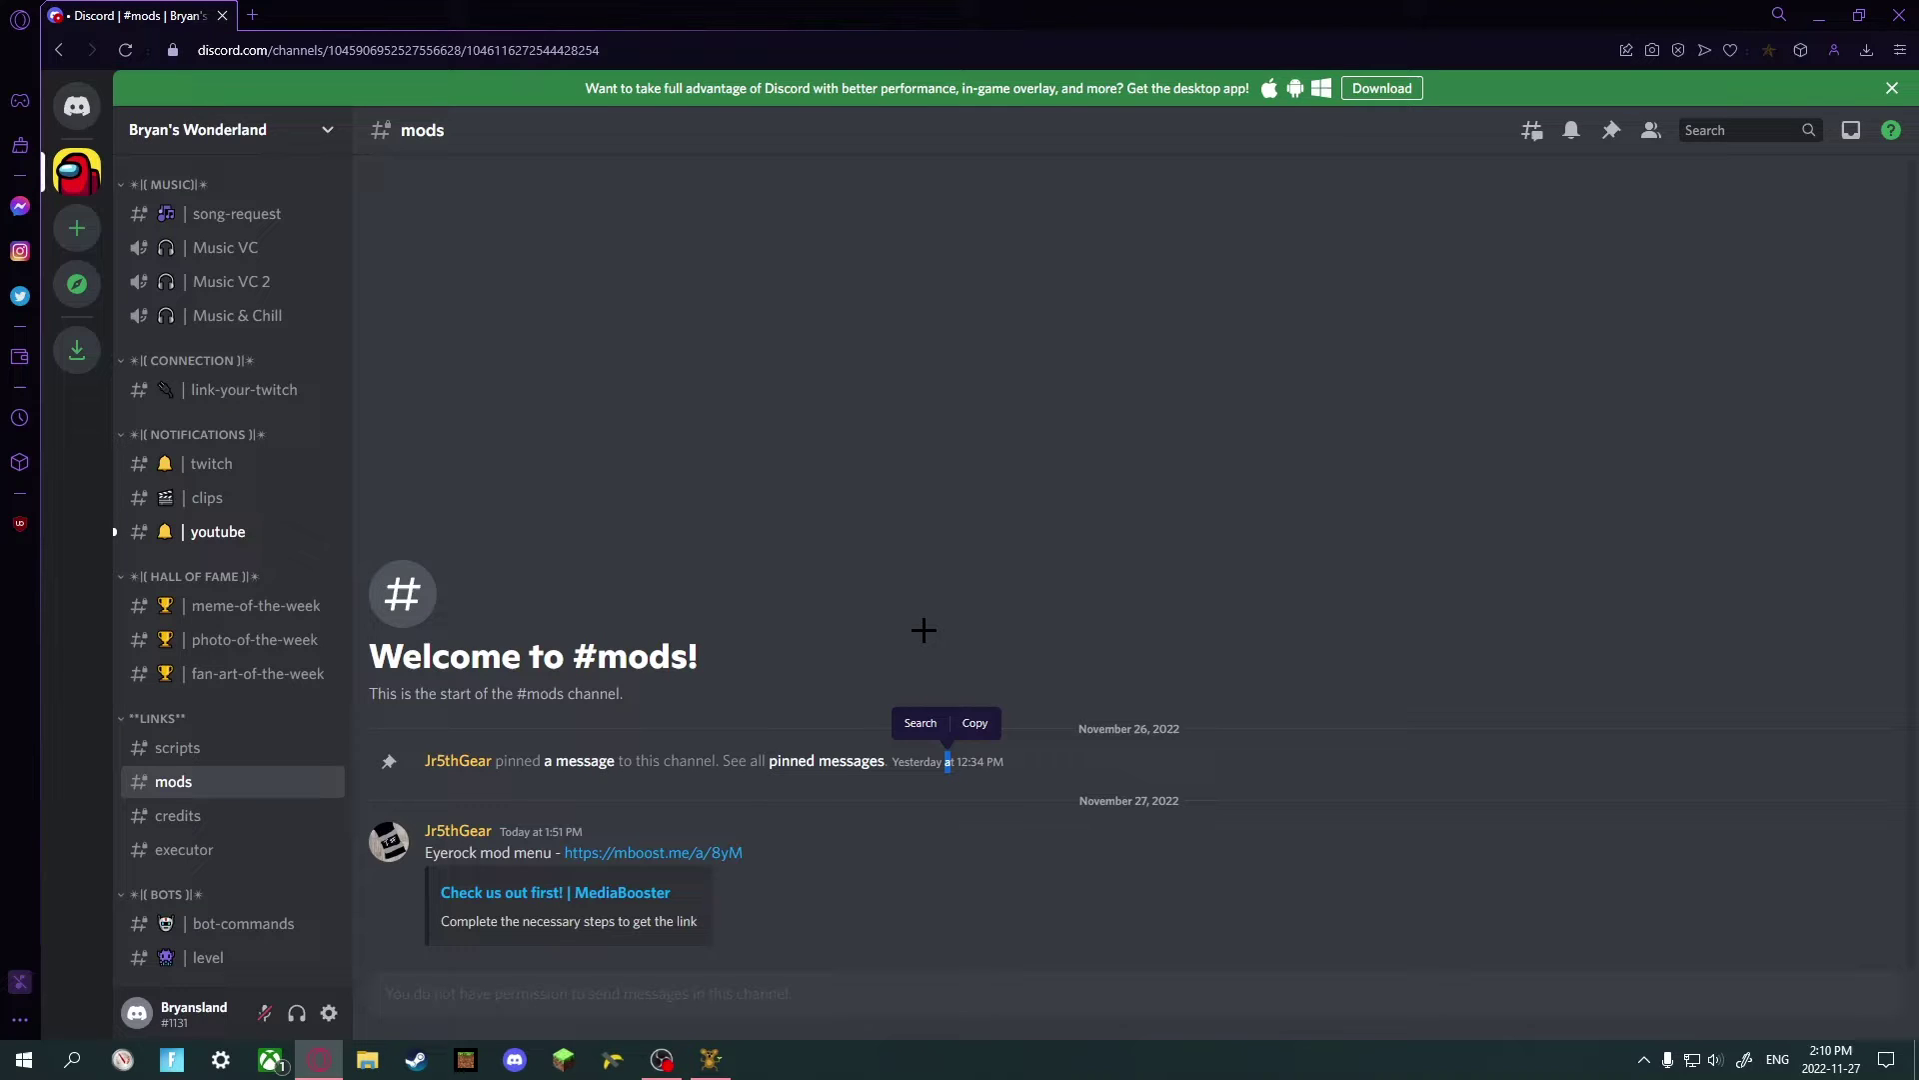
Unlock the Eyerock mod menu link through its Subscribe requirement and save eyerock_cosmetics_beta_NOT_FINISHED.dll to New Volume (D:).
{"action": "left_click_drag", "start_coordinate": [790, 775], "coordinate": [847, 778]}
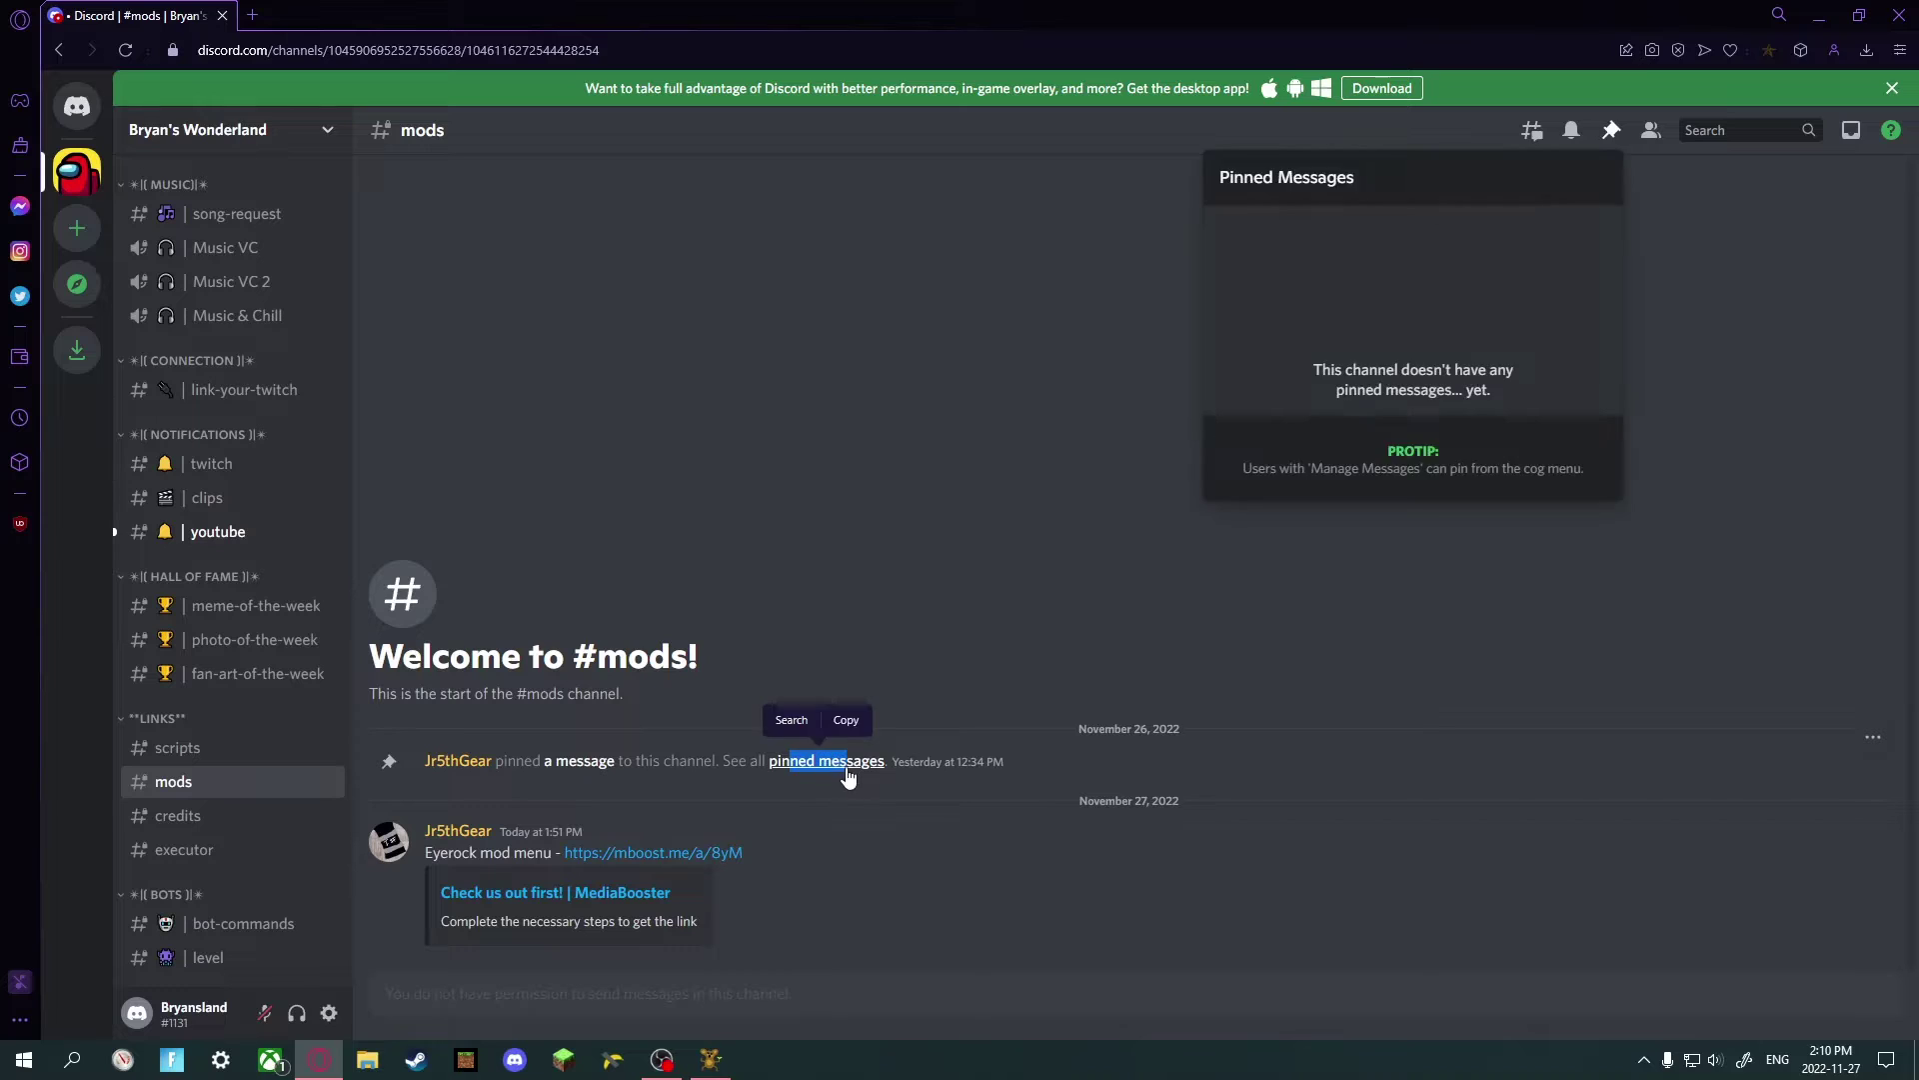
{"action": "left_click", "coordinate": [664, 852]}
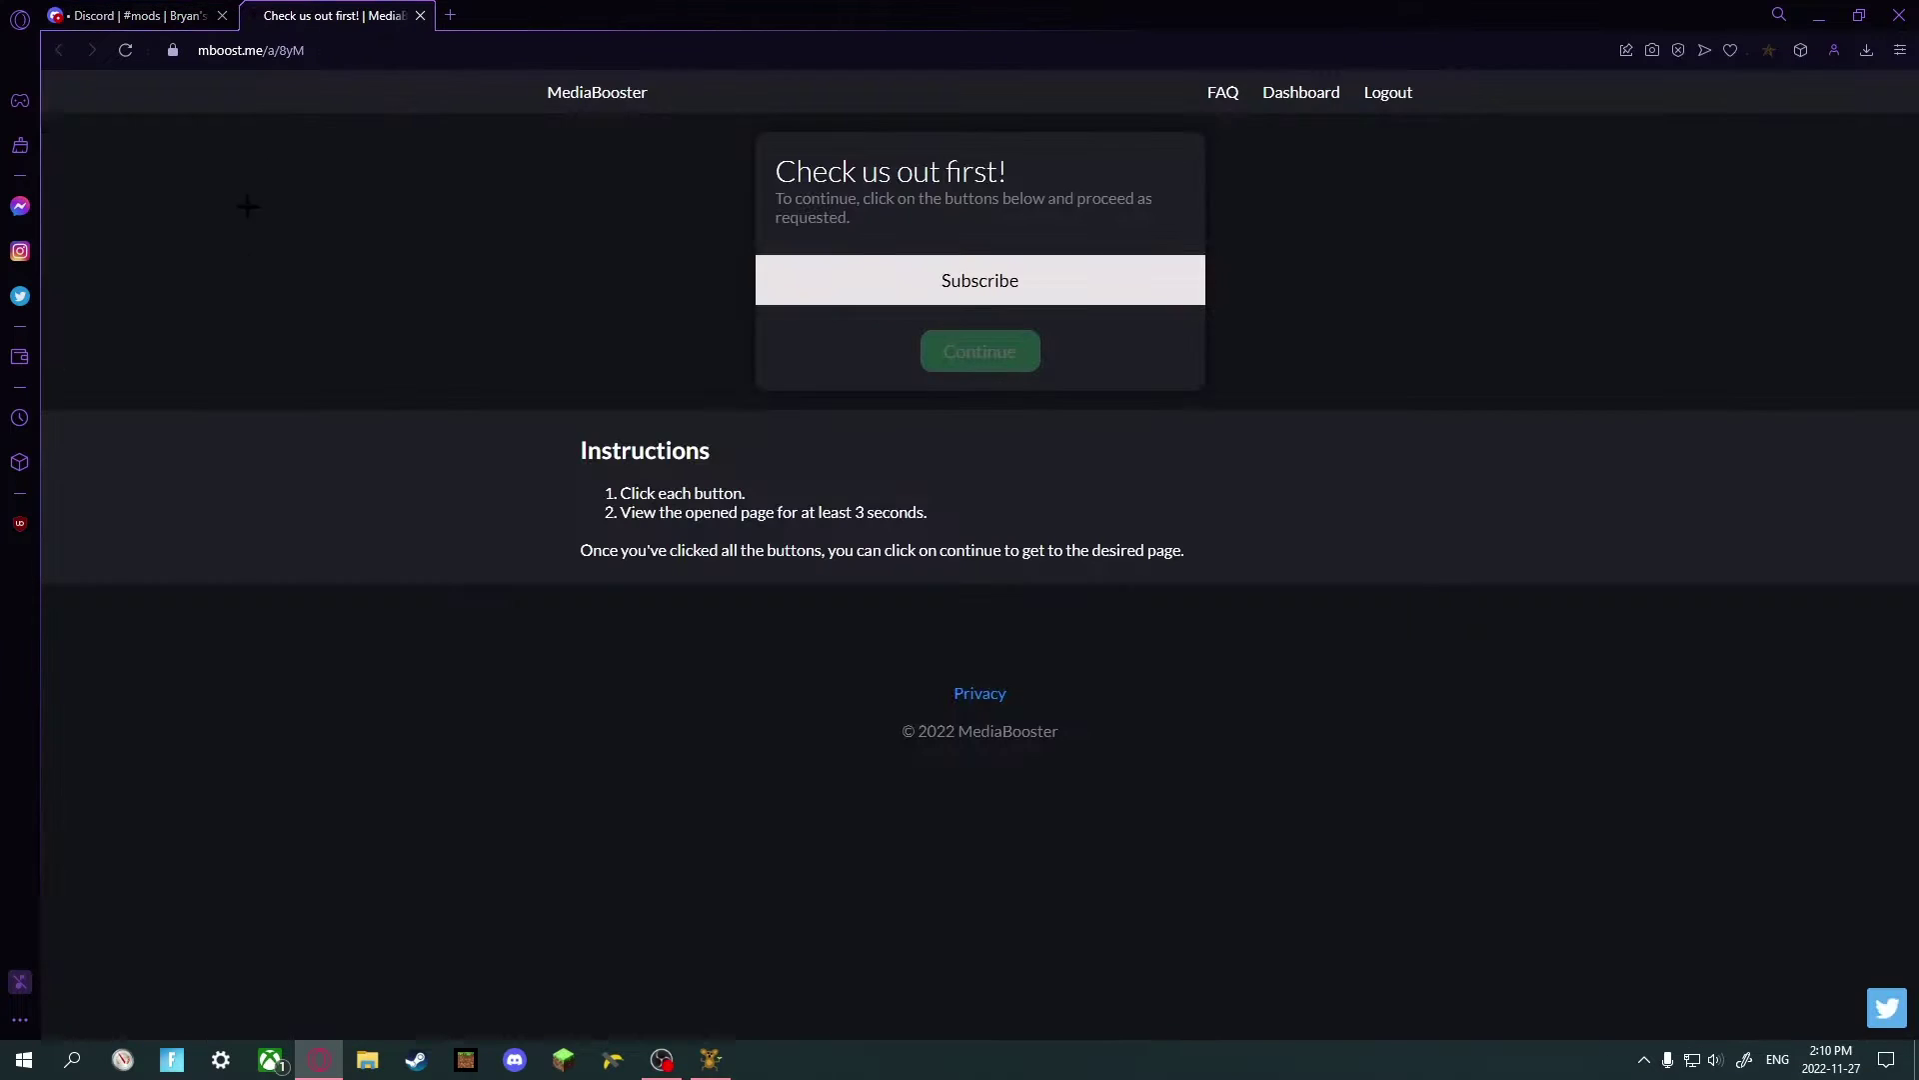
{"action": "left_click", "coordinate": [1053, 285]}
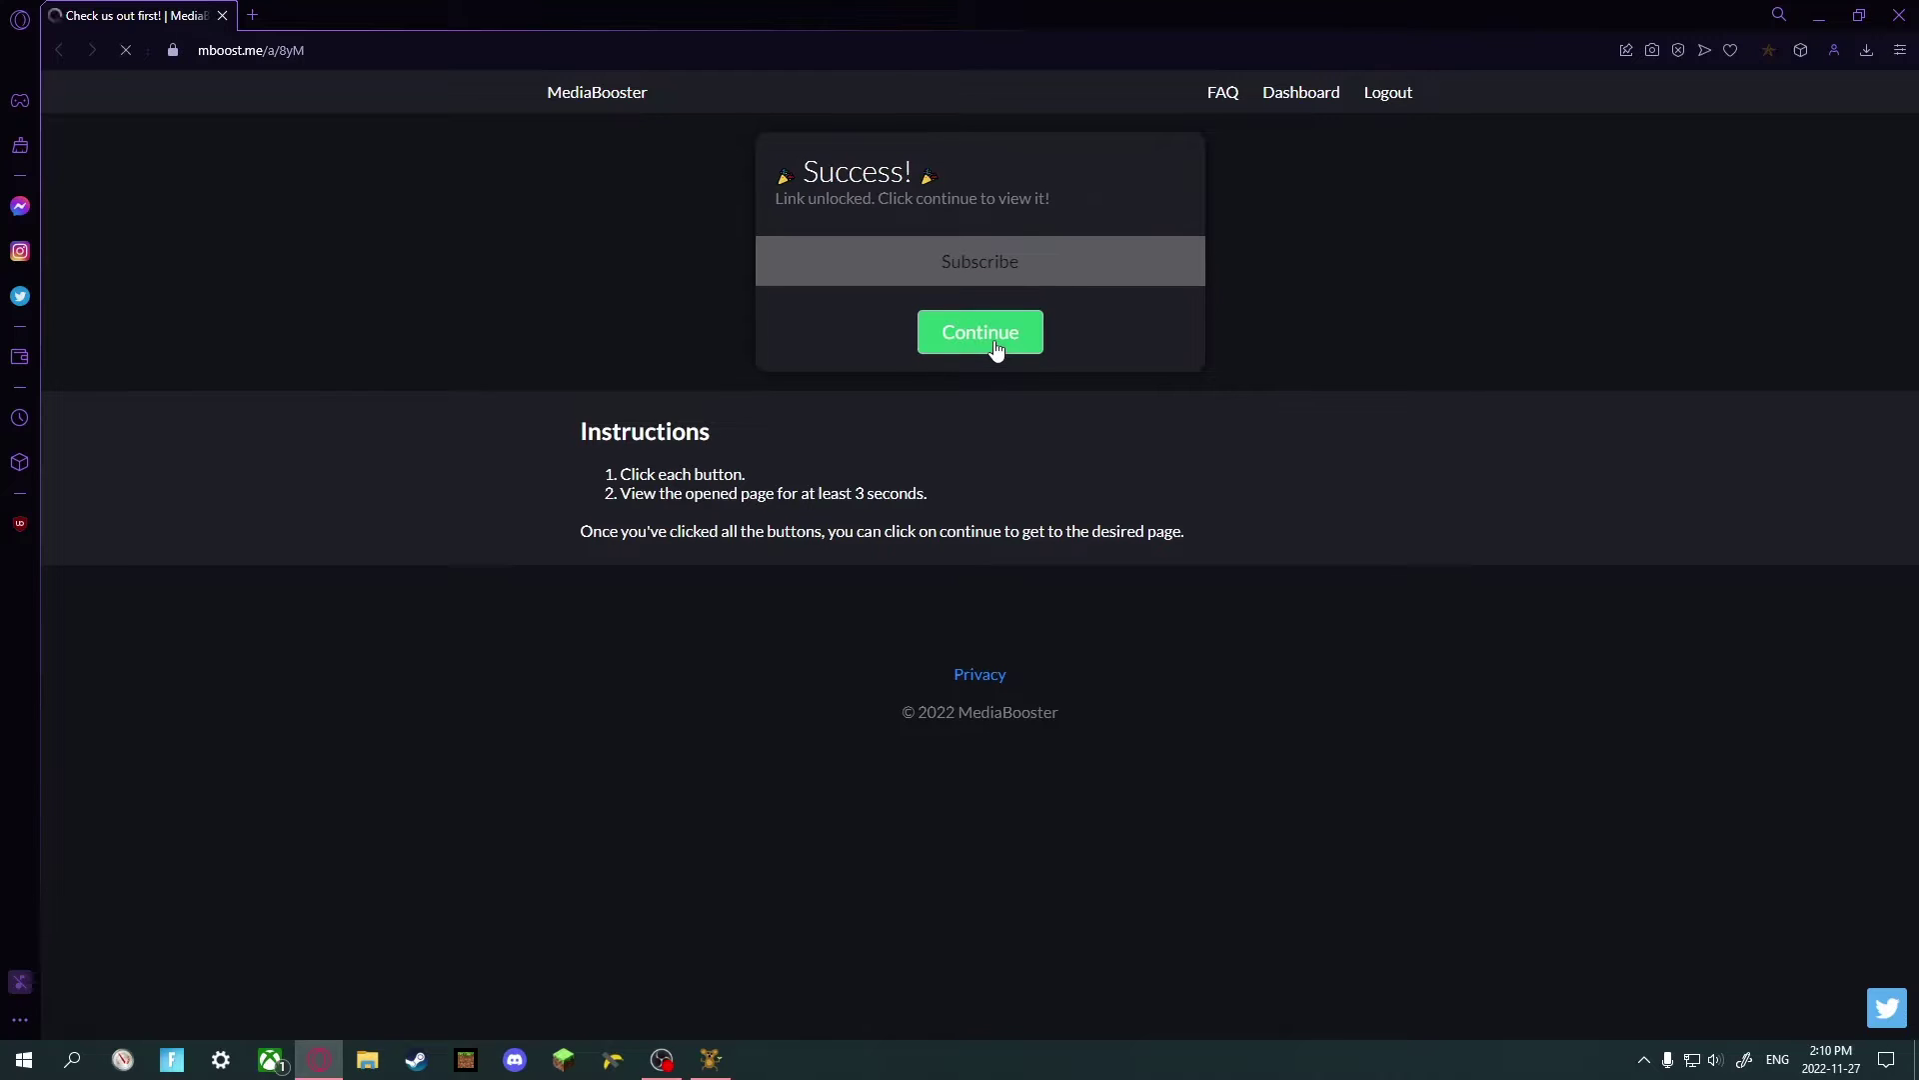
{"action": "left_click", "coordinate": [997, 346]}
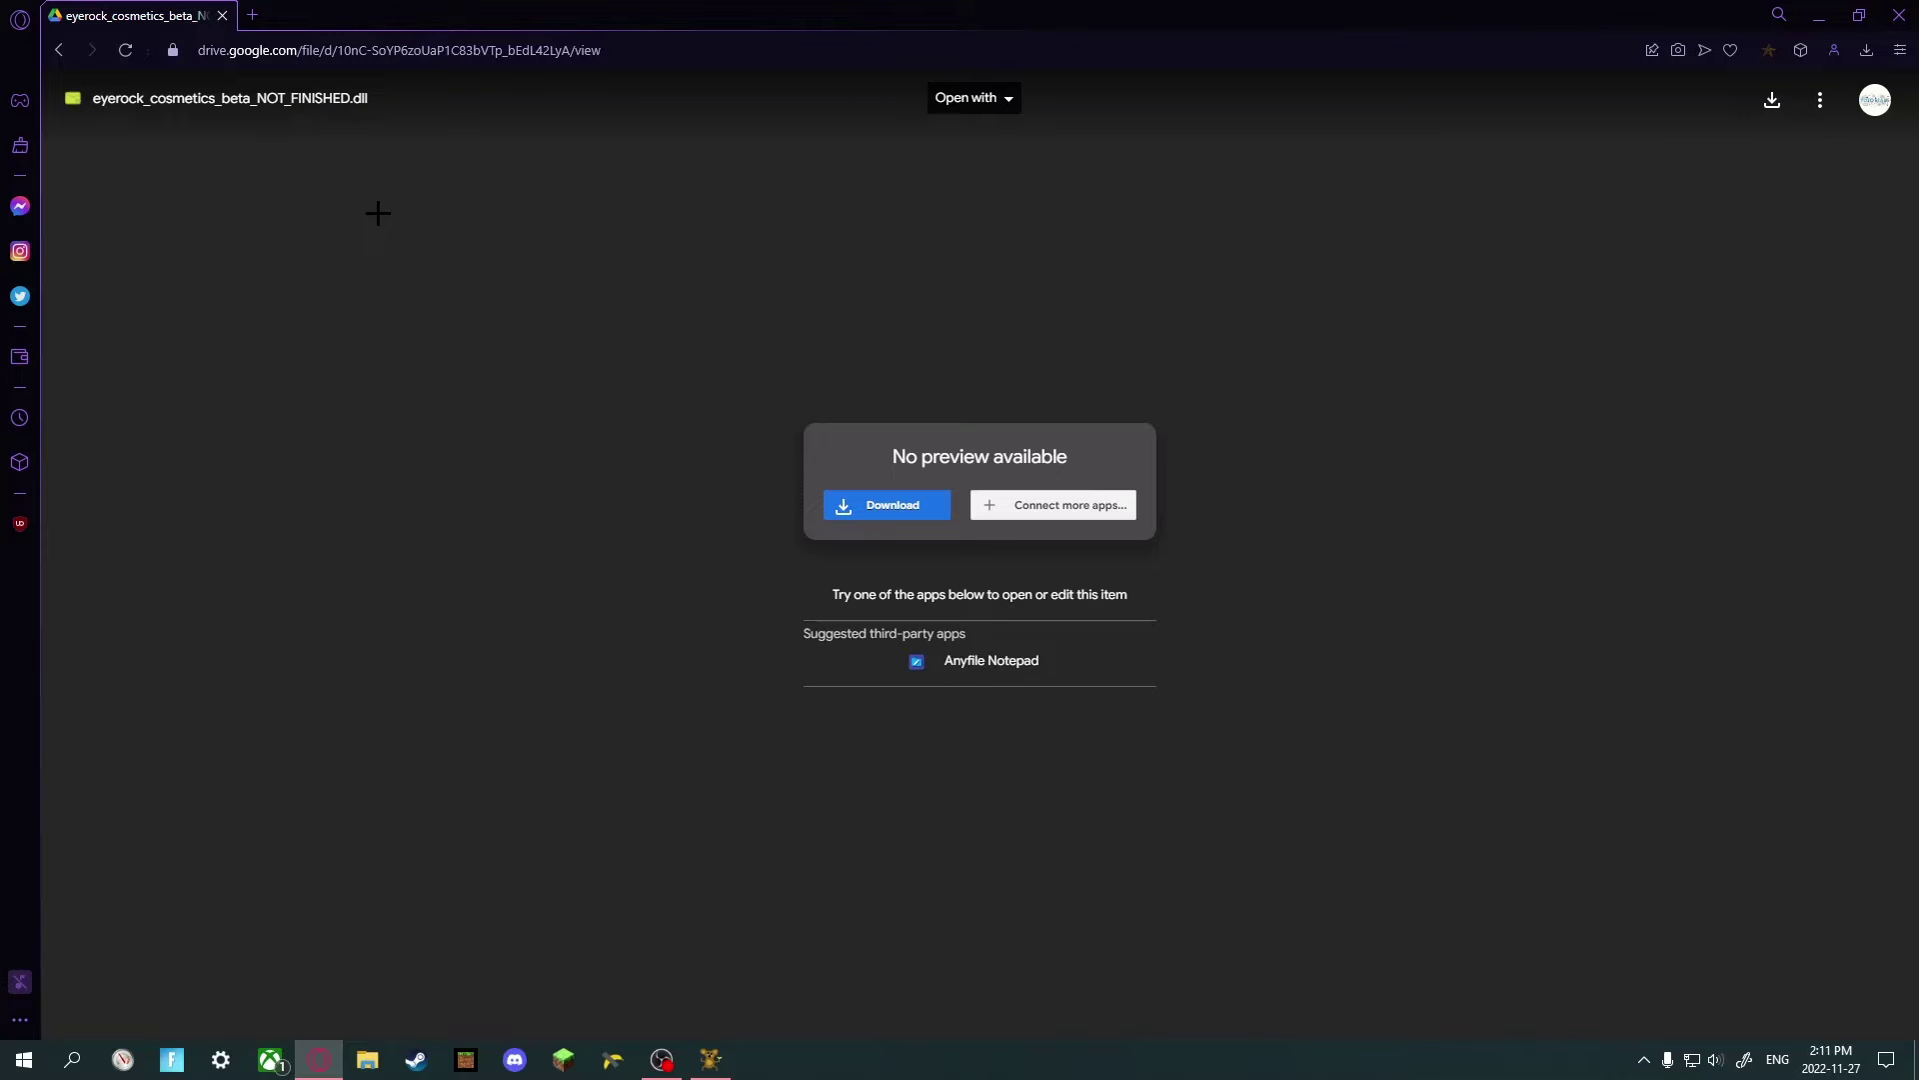
{"action": "left_click", "coordinate": [855, 491]}
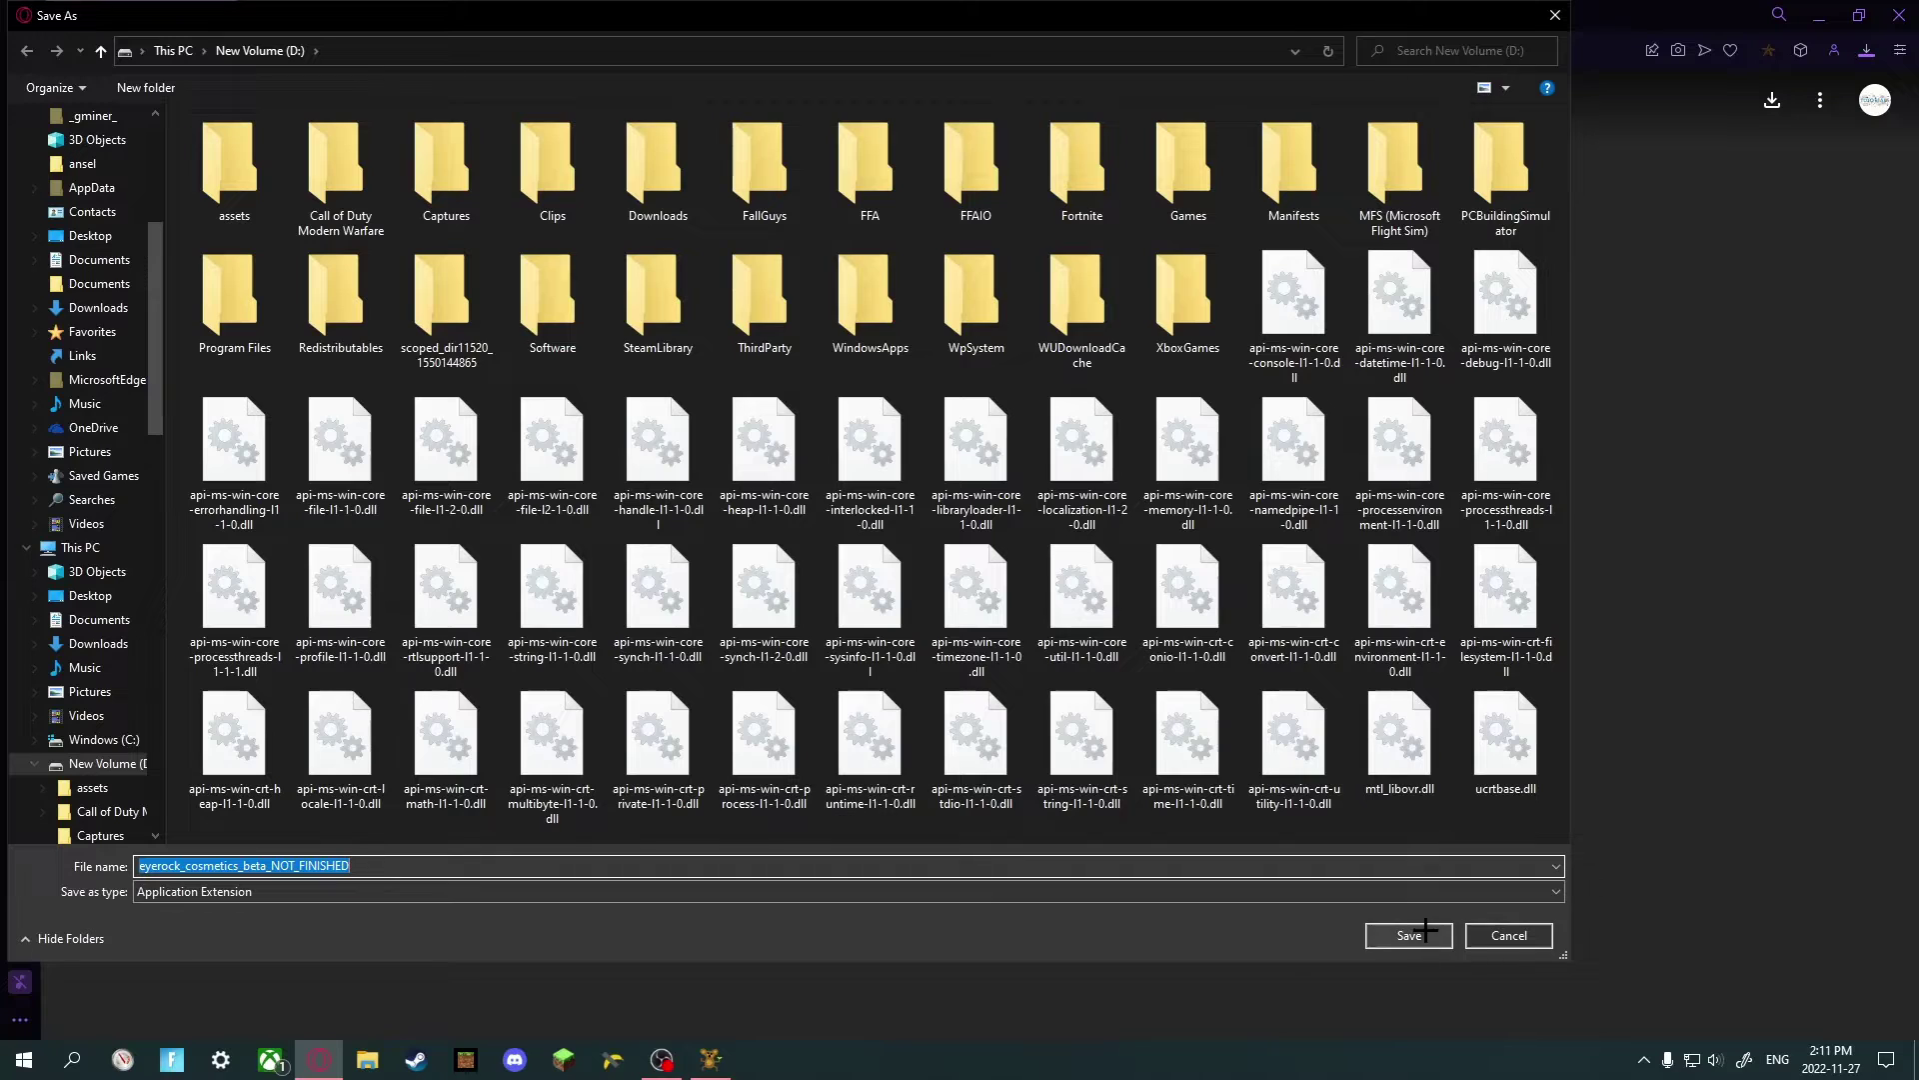
{"action": "left_click", "coordinate": [1424, 931]}
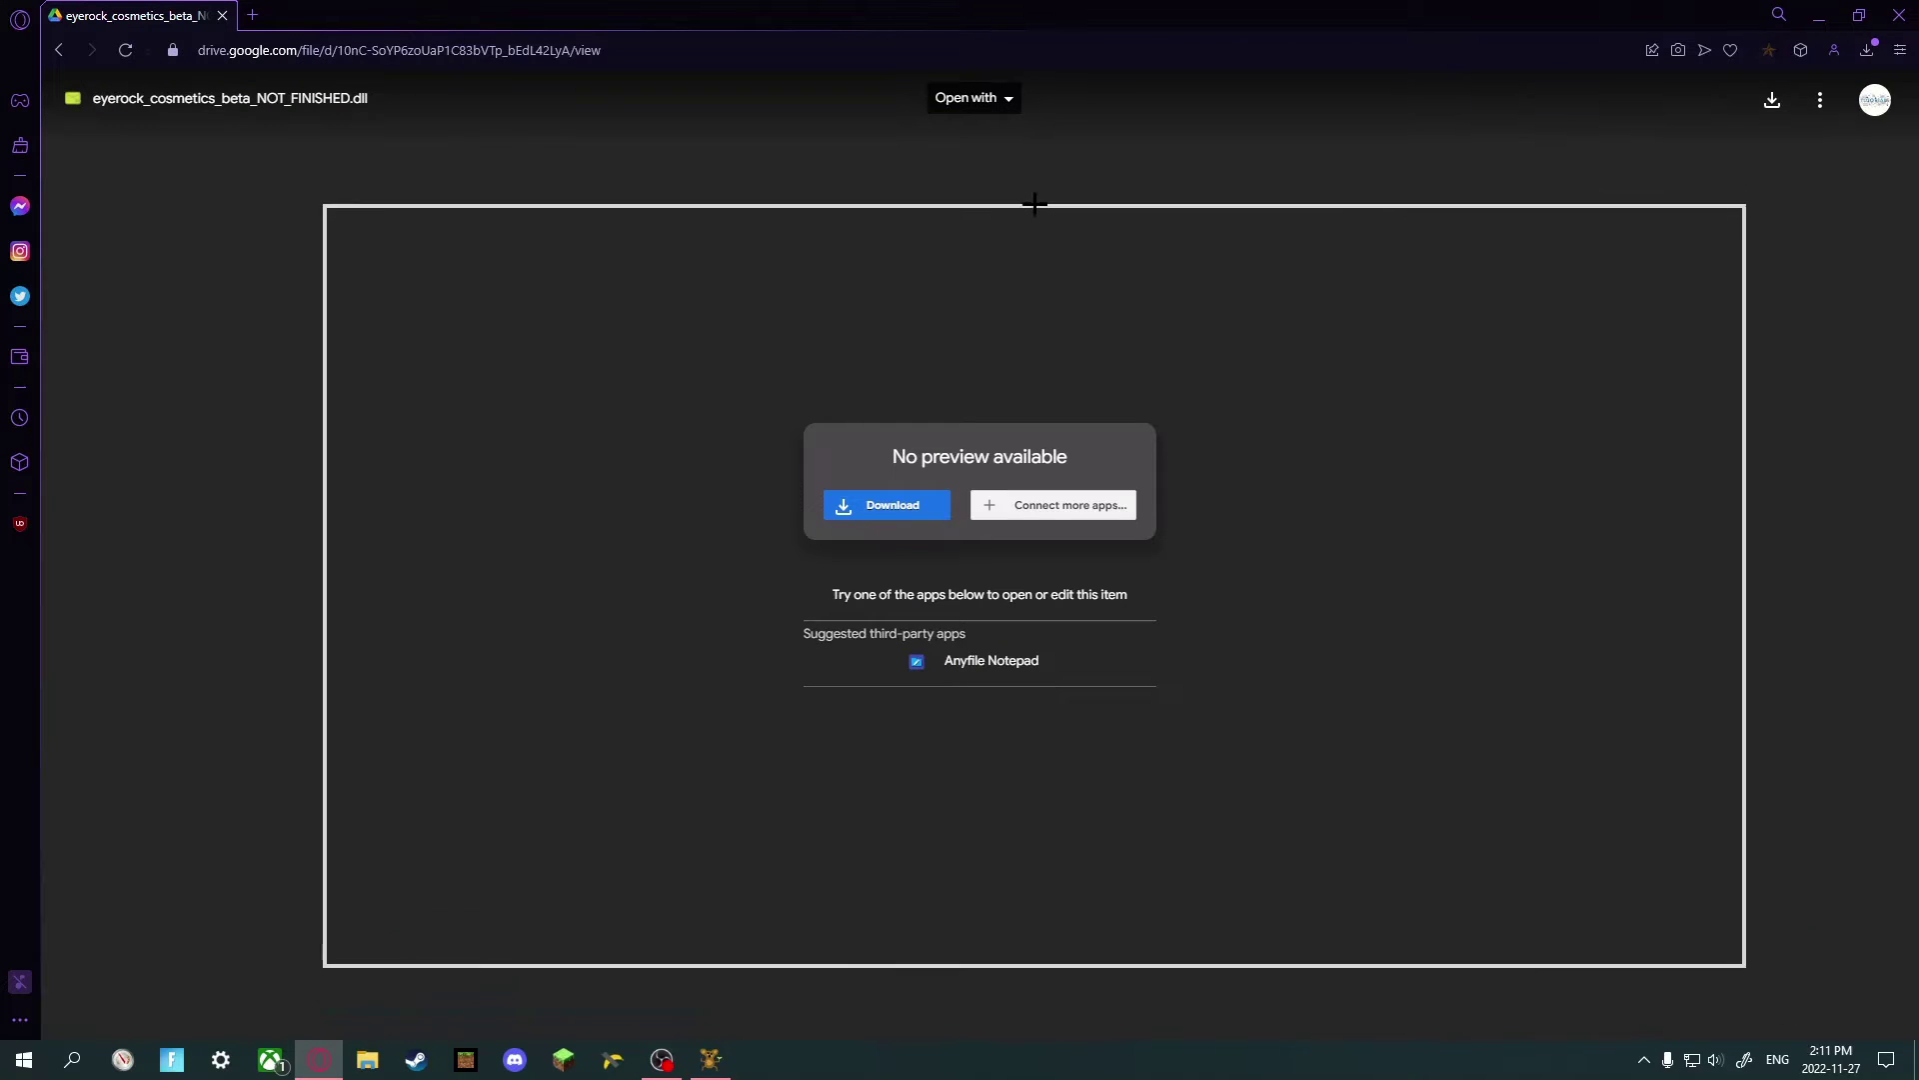
Place the downloaded eyerock_cosmetics_beta_NOT_FINISHED.dll on the desktop below the I Expect You To Die 2 folder and close the browser.
{"action": "key", "text": "super+Down"}
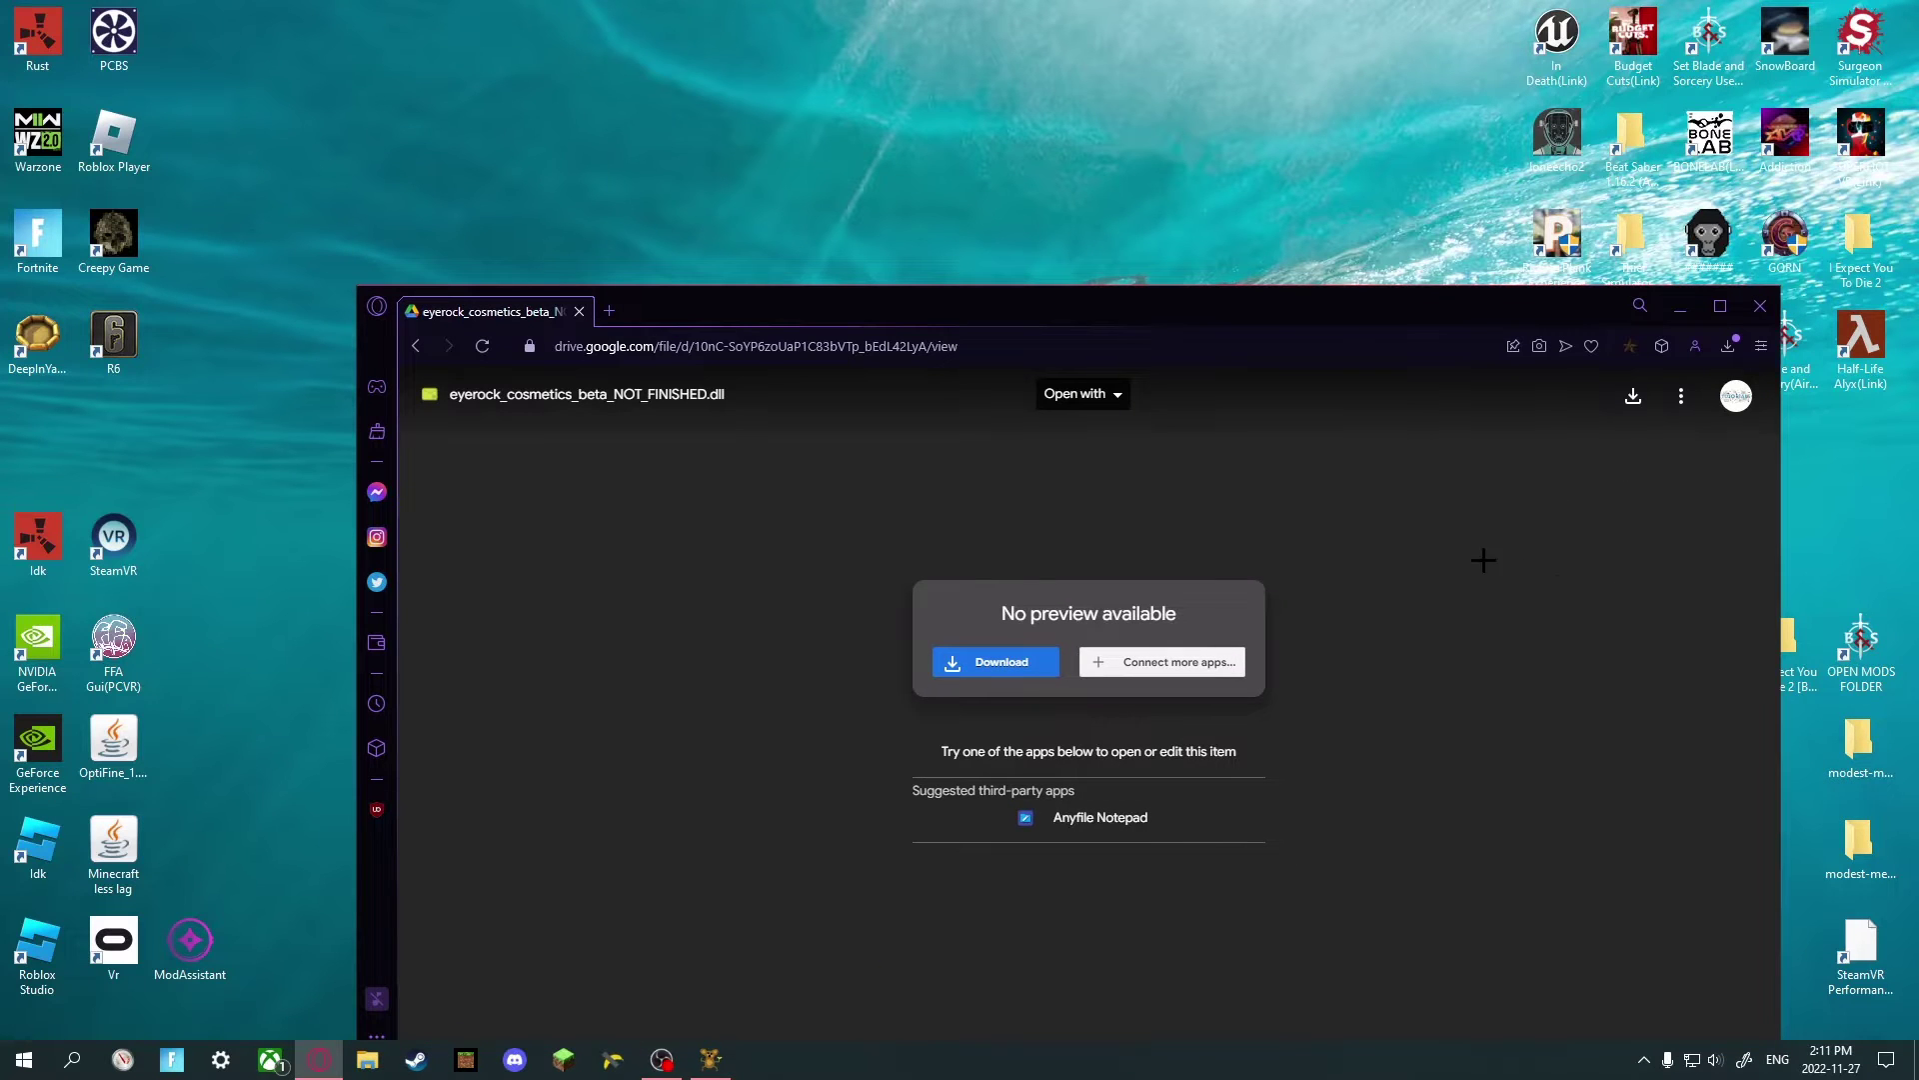
{"action": "key", "text": "Left"}
{"action": "key", "text": "Left"}
{"action": "key", "text": "Left"}
{"action": "key", "text": "Left"}
{"action": "key", "text": "Left"}
{"action": "key", "text": "Left"}
{"action": "key", "text": "Left"}
{"action": "key", "text": "Left"}
{"action": "key", "text": "Down"}
{"action": "key", "text": "Down"}
{"action": "key", "text": "Down"}
{"action": "key", "text": "Return"}
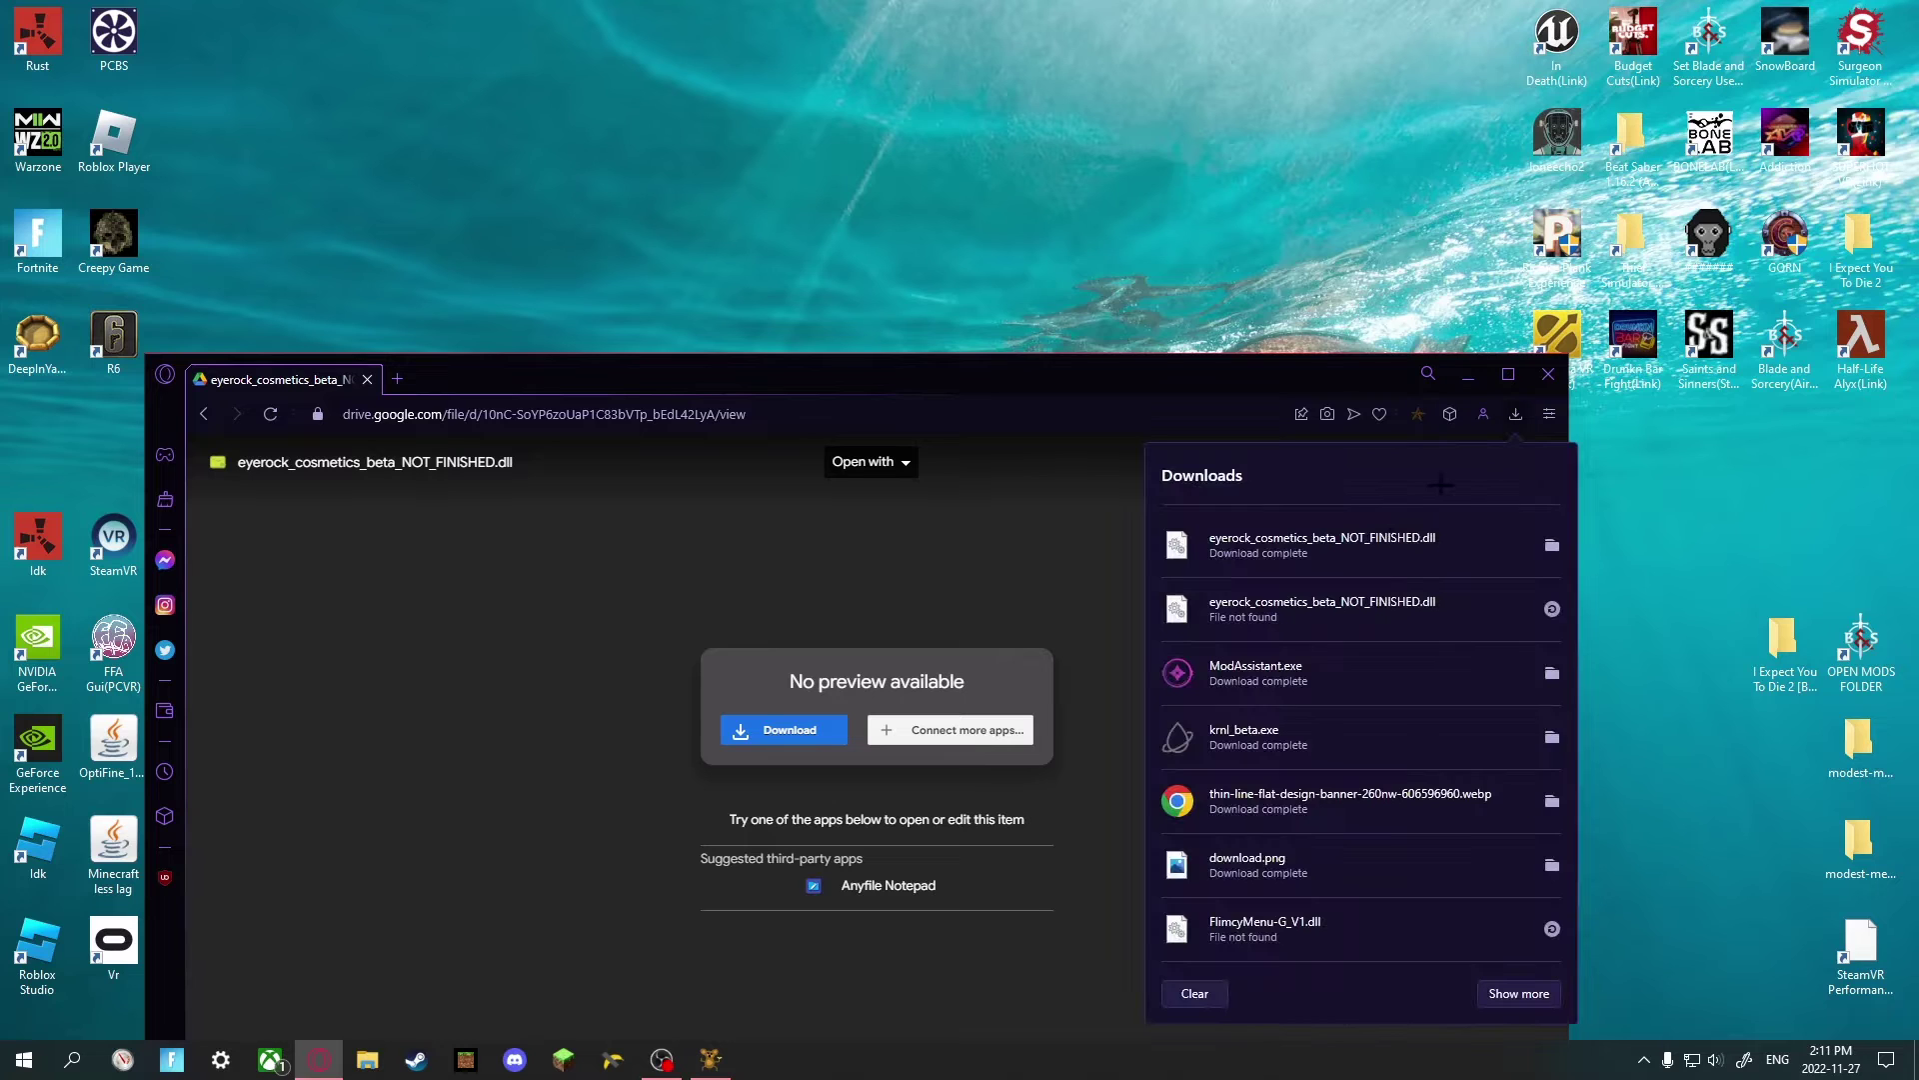
{"action": "left_click_drag", "start_coordinate": [1347, 562], "coordinate": [1183, 300]}
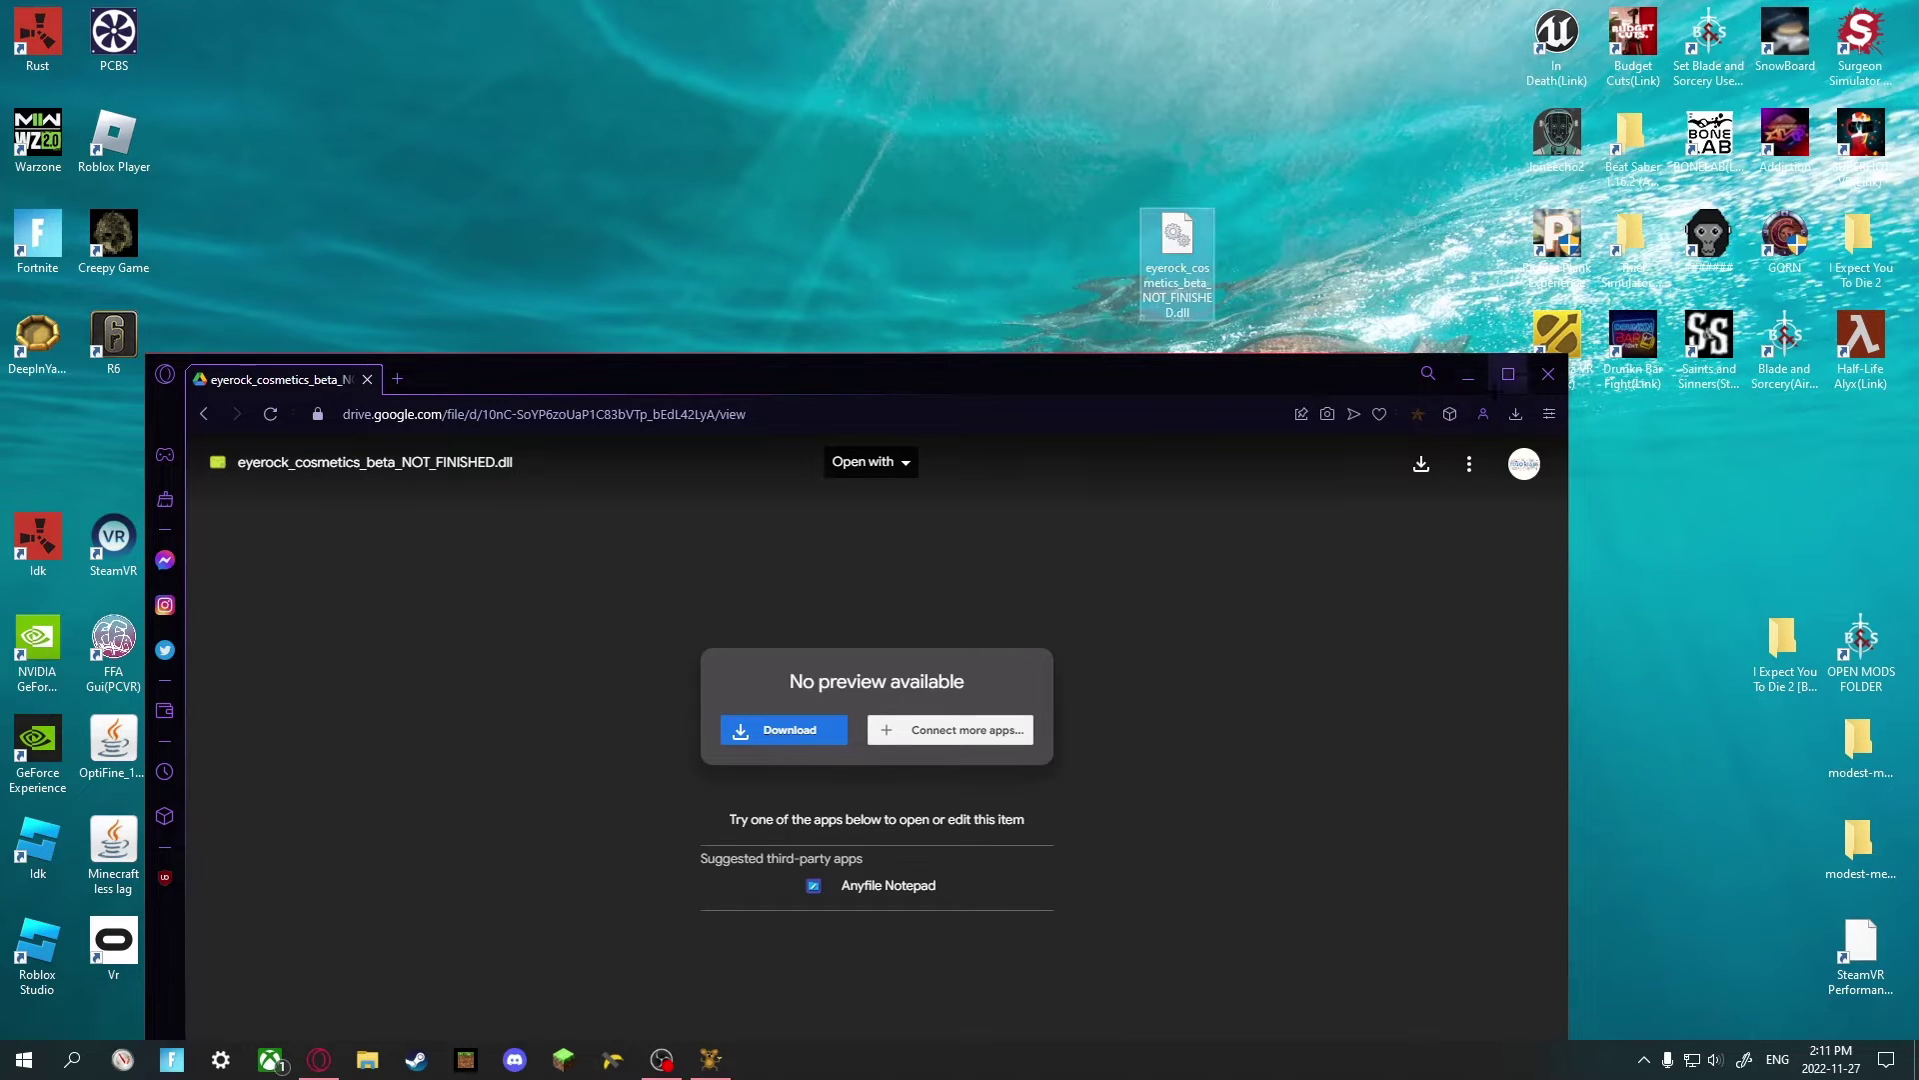
{"action": "left_click", "coordinate": [1549, 374]}
{"action": "left_click_drag", "start_coordinate": [1178, 259], "coordinate": [1769, 770]}
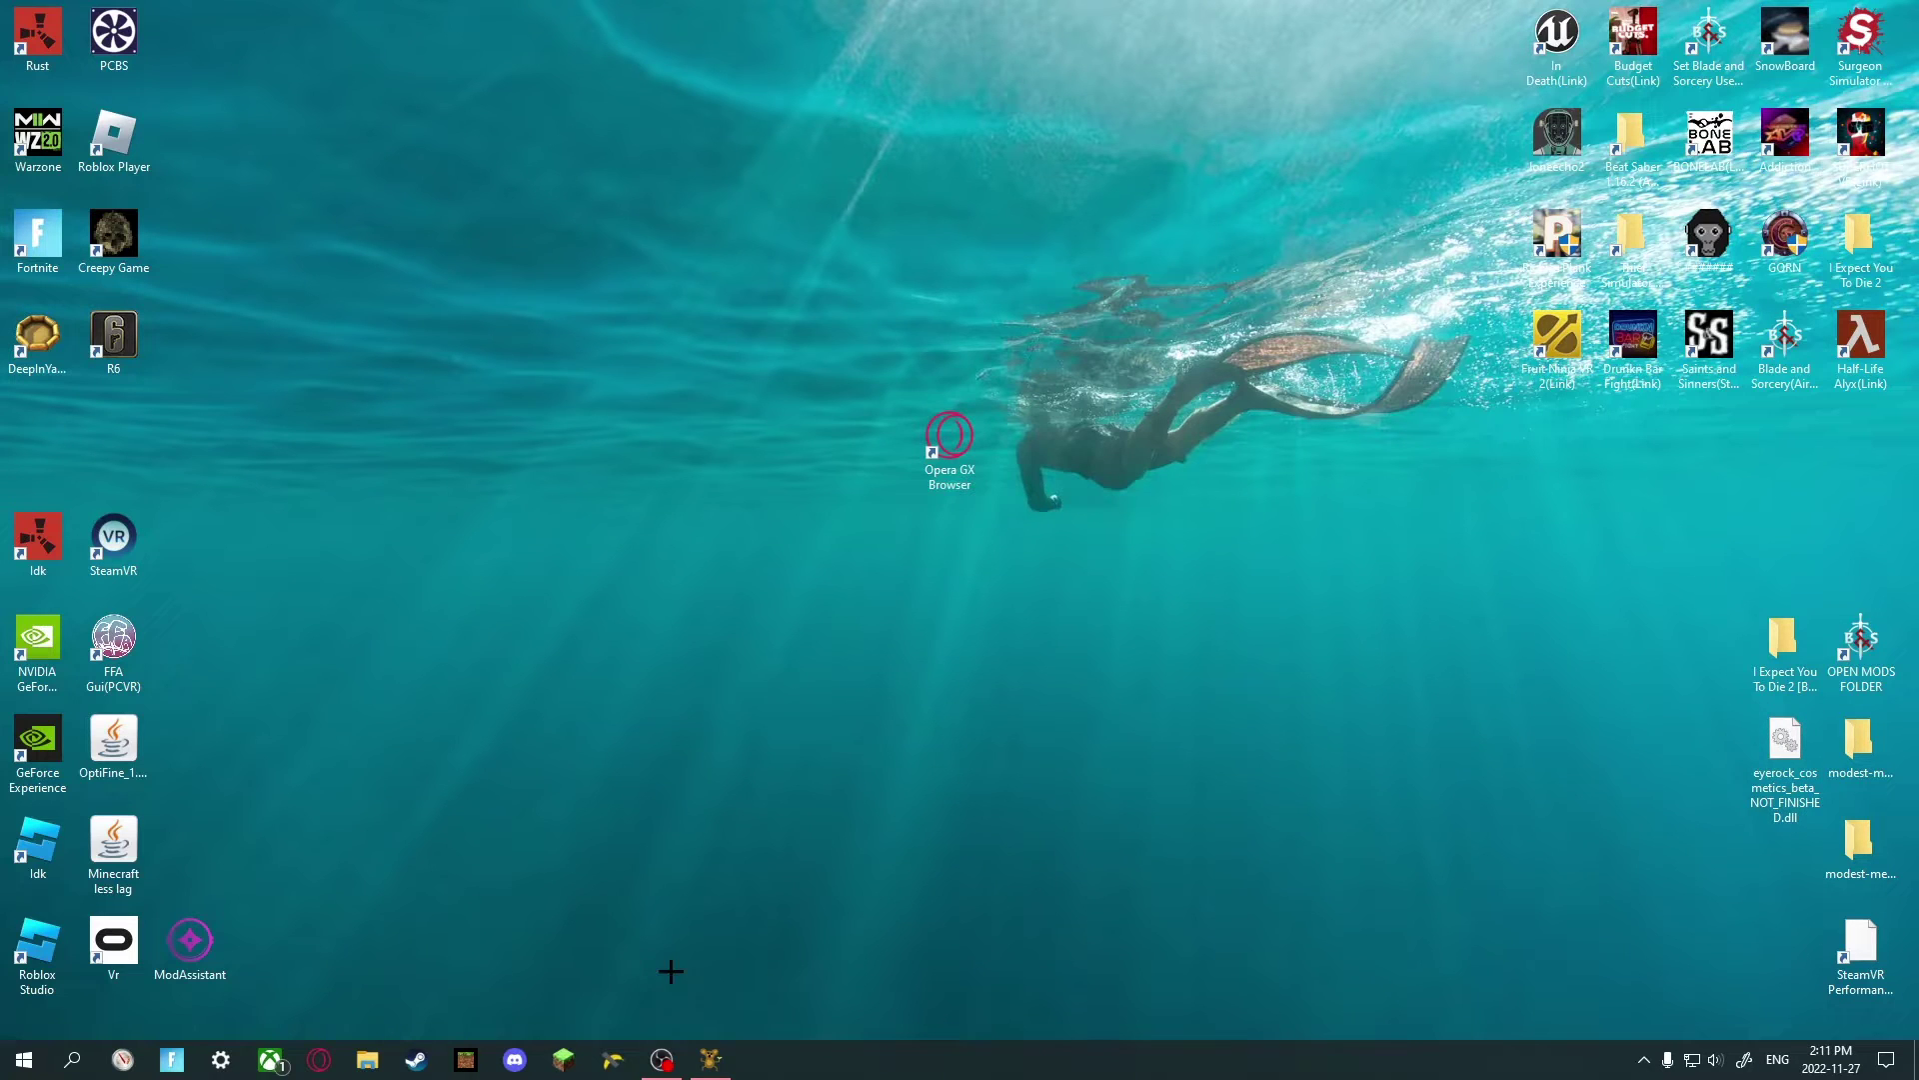
Switch to Monke Mod Manager, open the BepInEx folder from its utilities and open the plugins folder inside it.
{"action": "left_click", "coordinate": [709, 1059]}
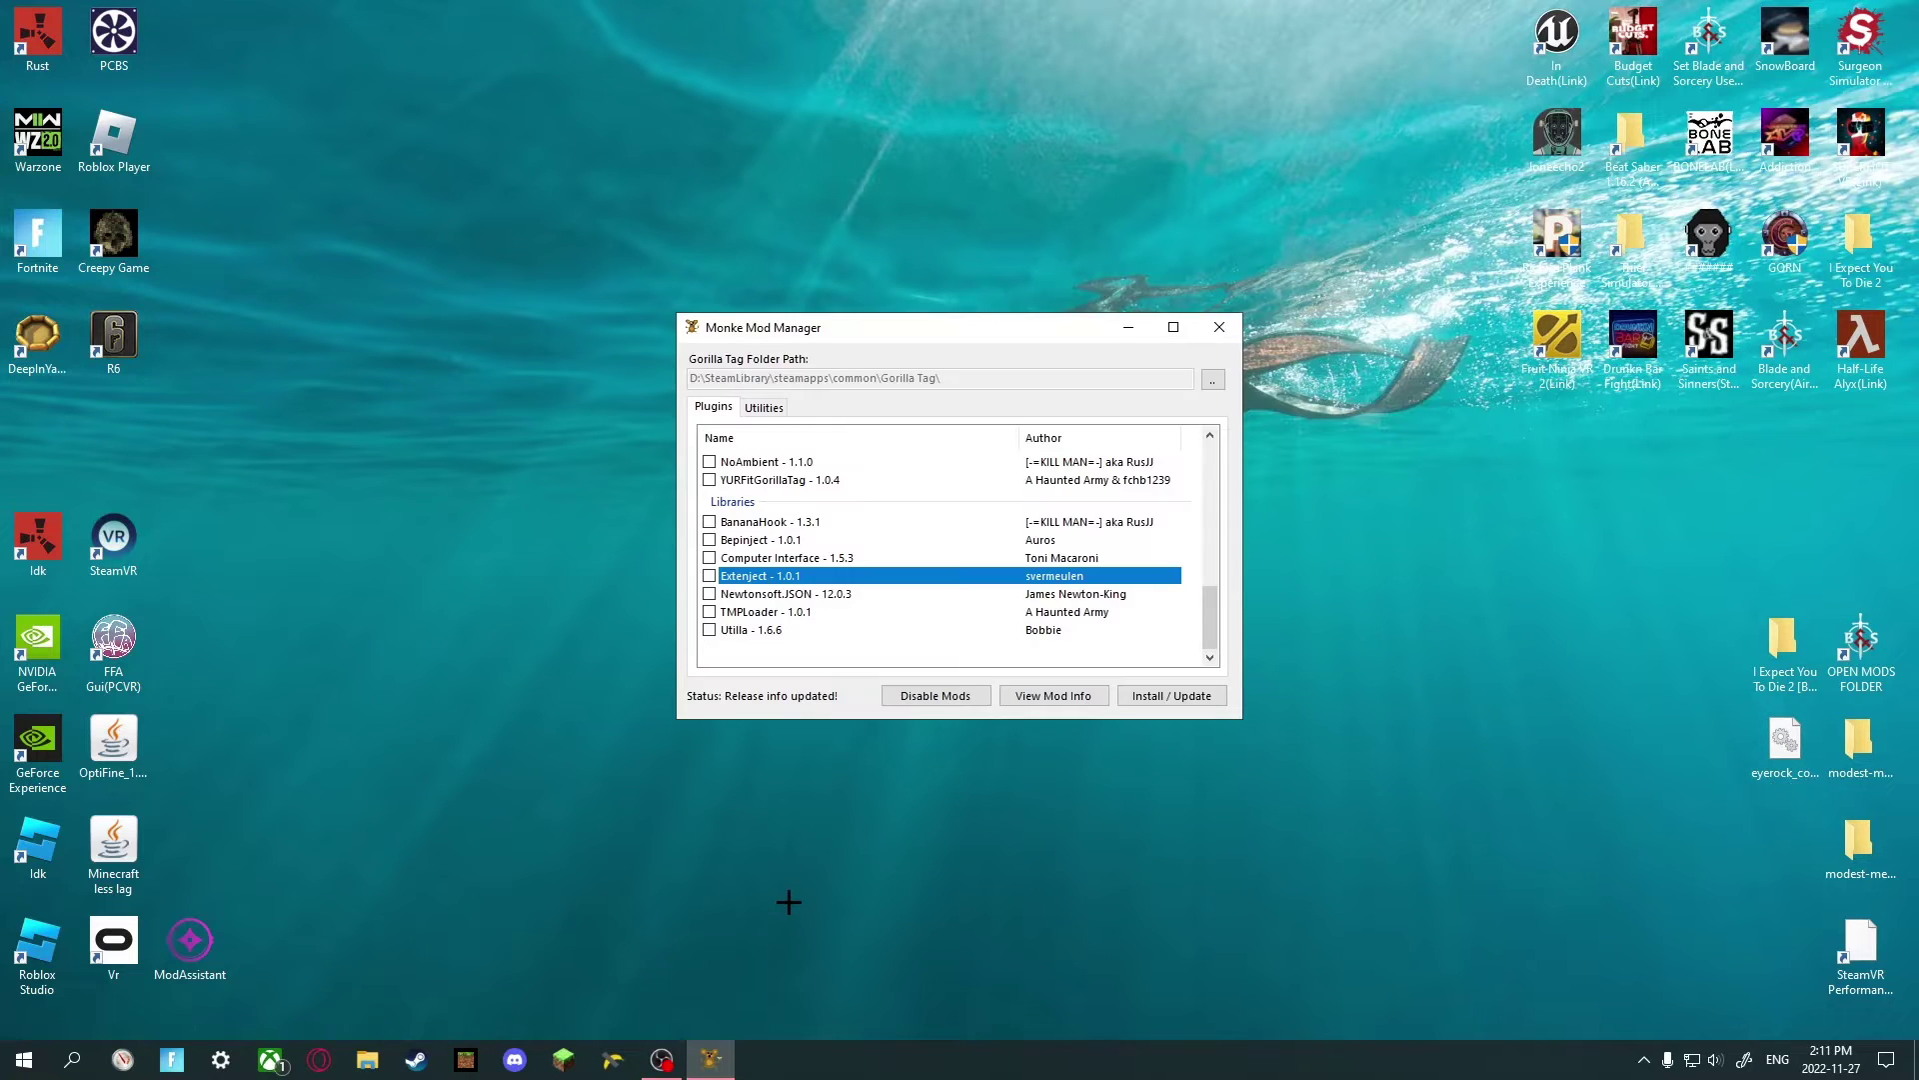
{"action": "left_click", "coordinate": [776, 406]}
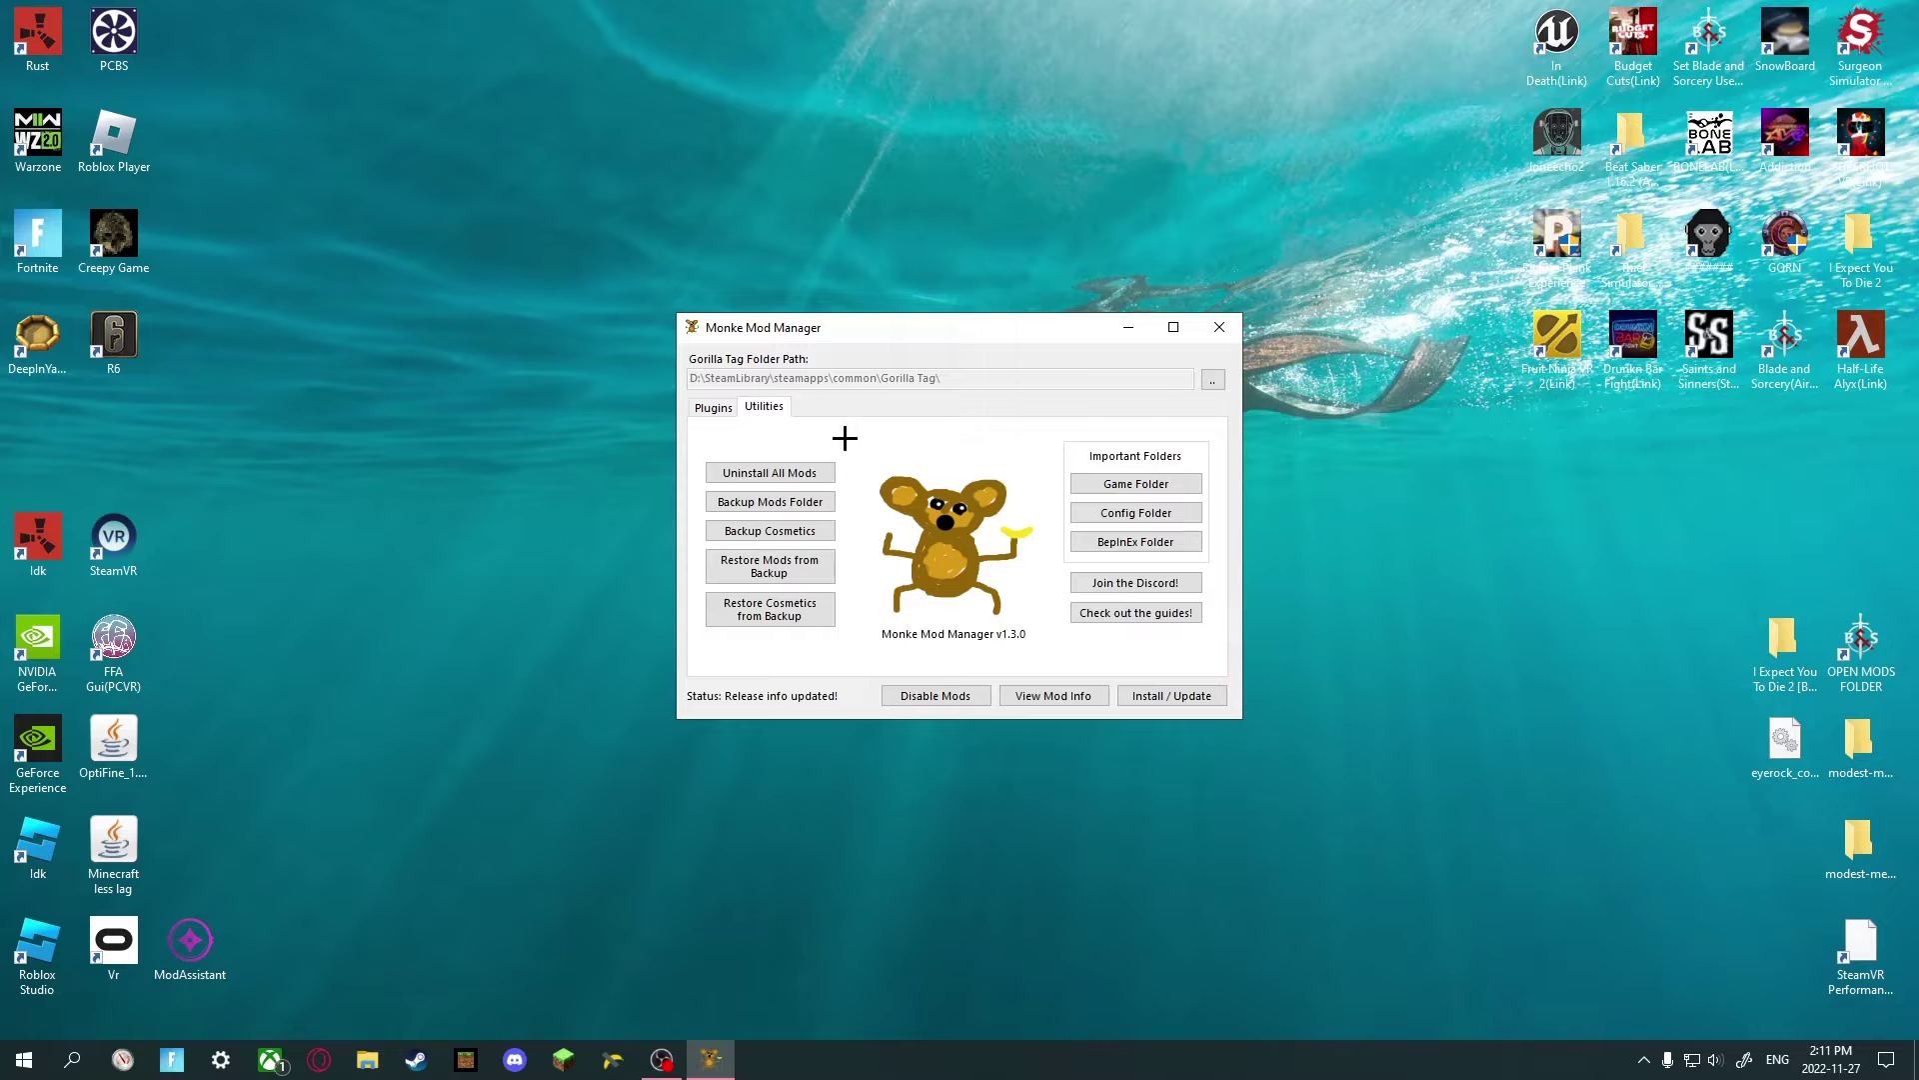
{"action": "left_click", "coordinate": [1171, 542]}
{"action": "double_click", "coordinate": [1265, 12]}
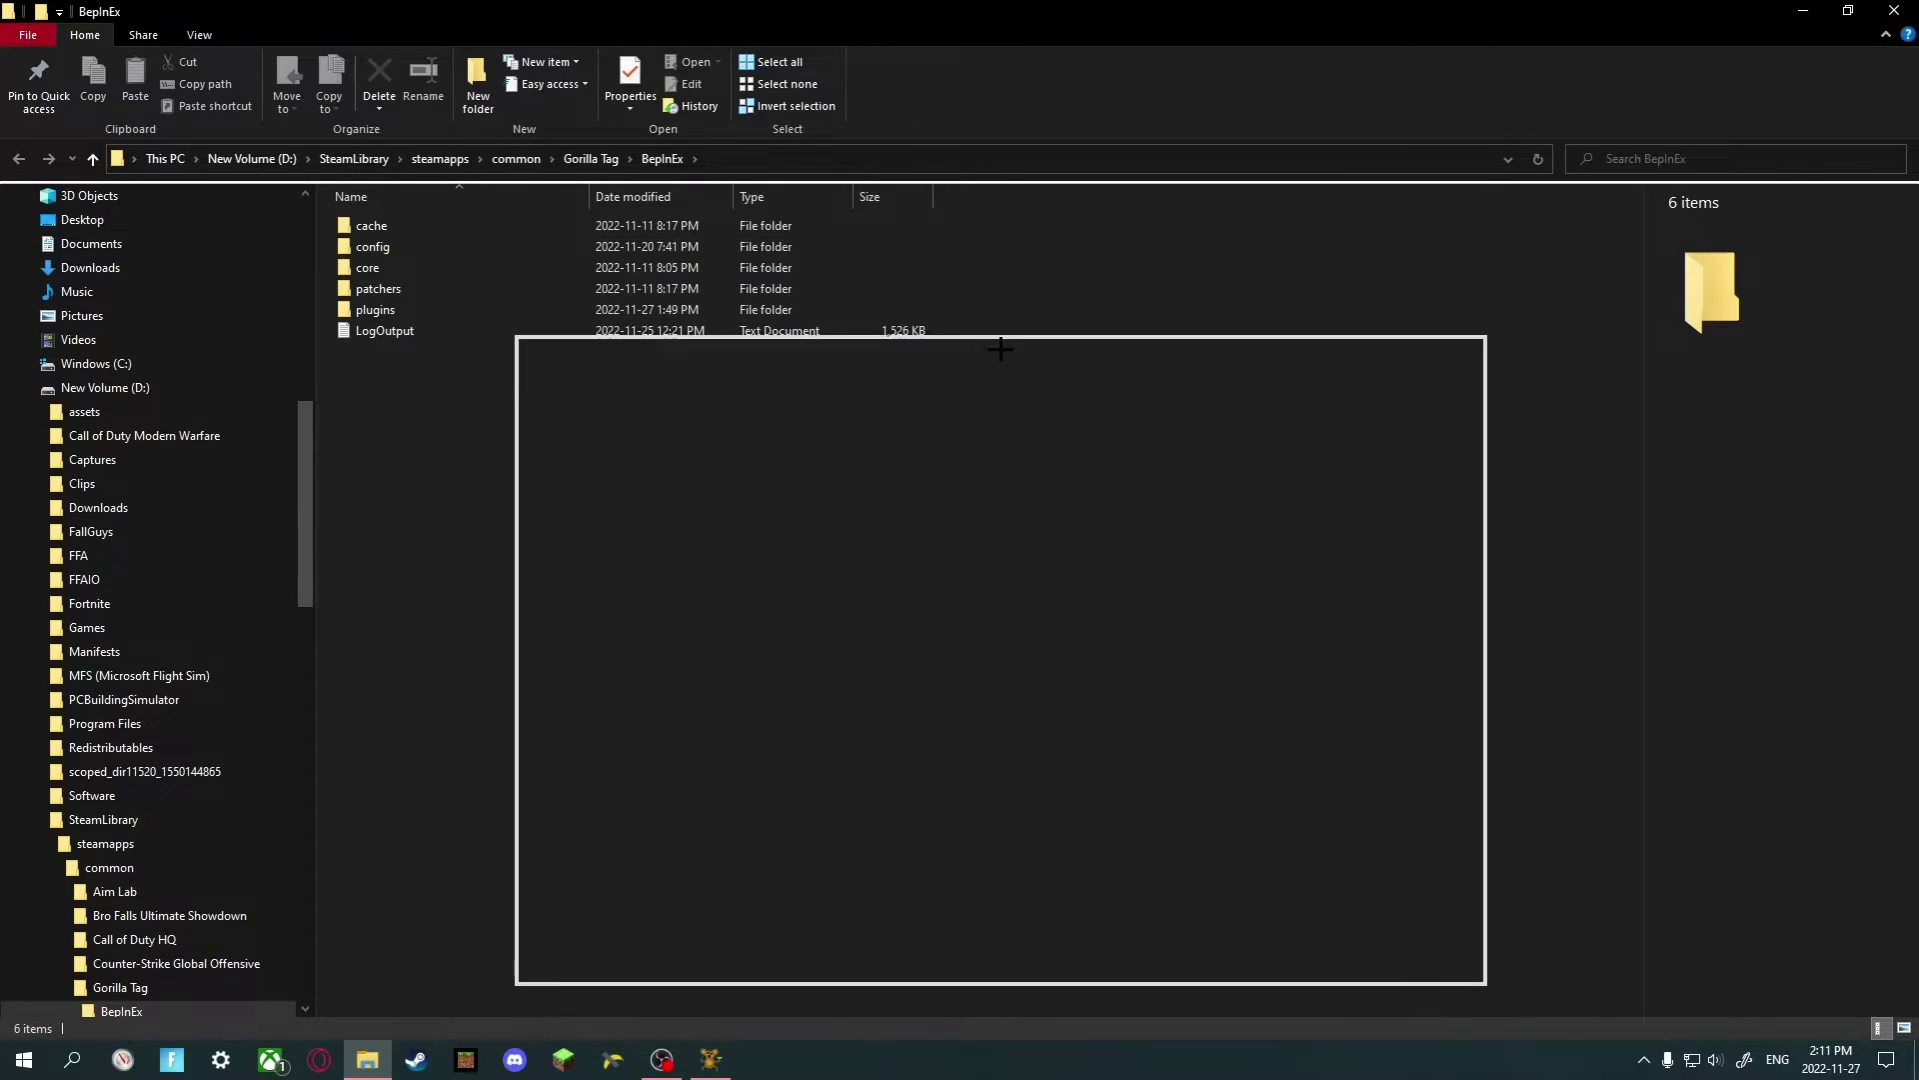
{"action": "left_click_drag", "start_coordinate": [1179, 345], "coordinate": [1135, 301]}
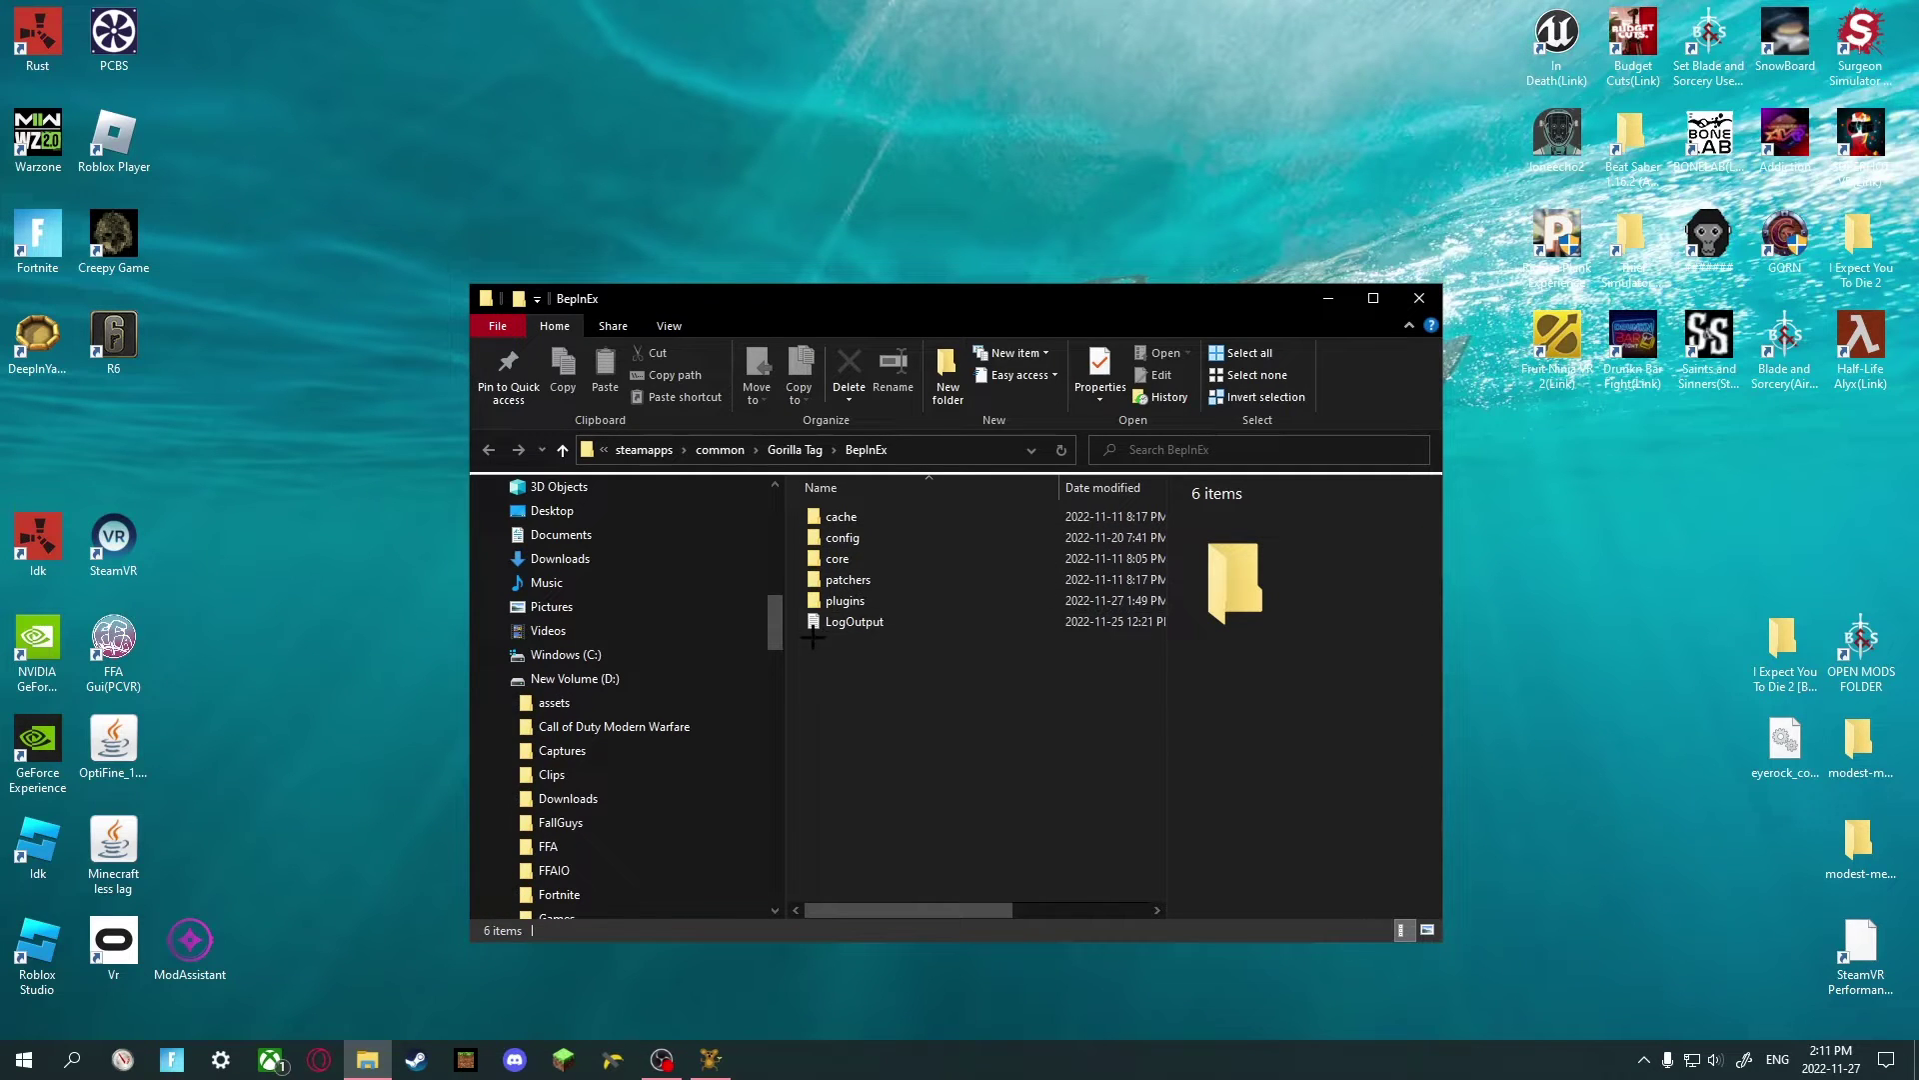
{"action": "left_click", "coordinate": [893, 599]}
{"action": "double_click", "coordinate": [893, 600]}
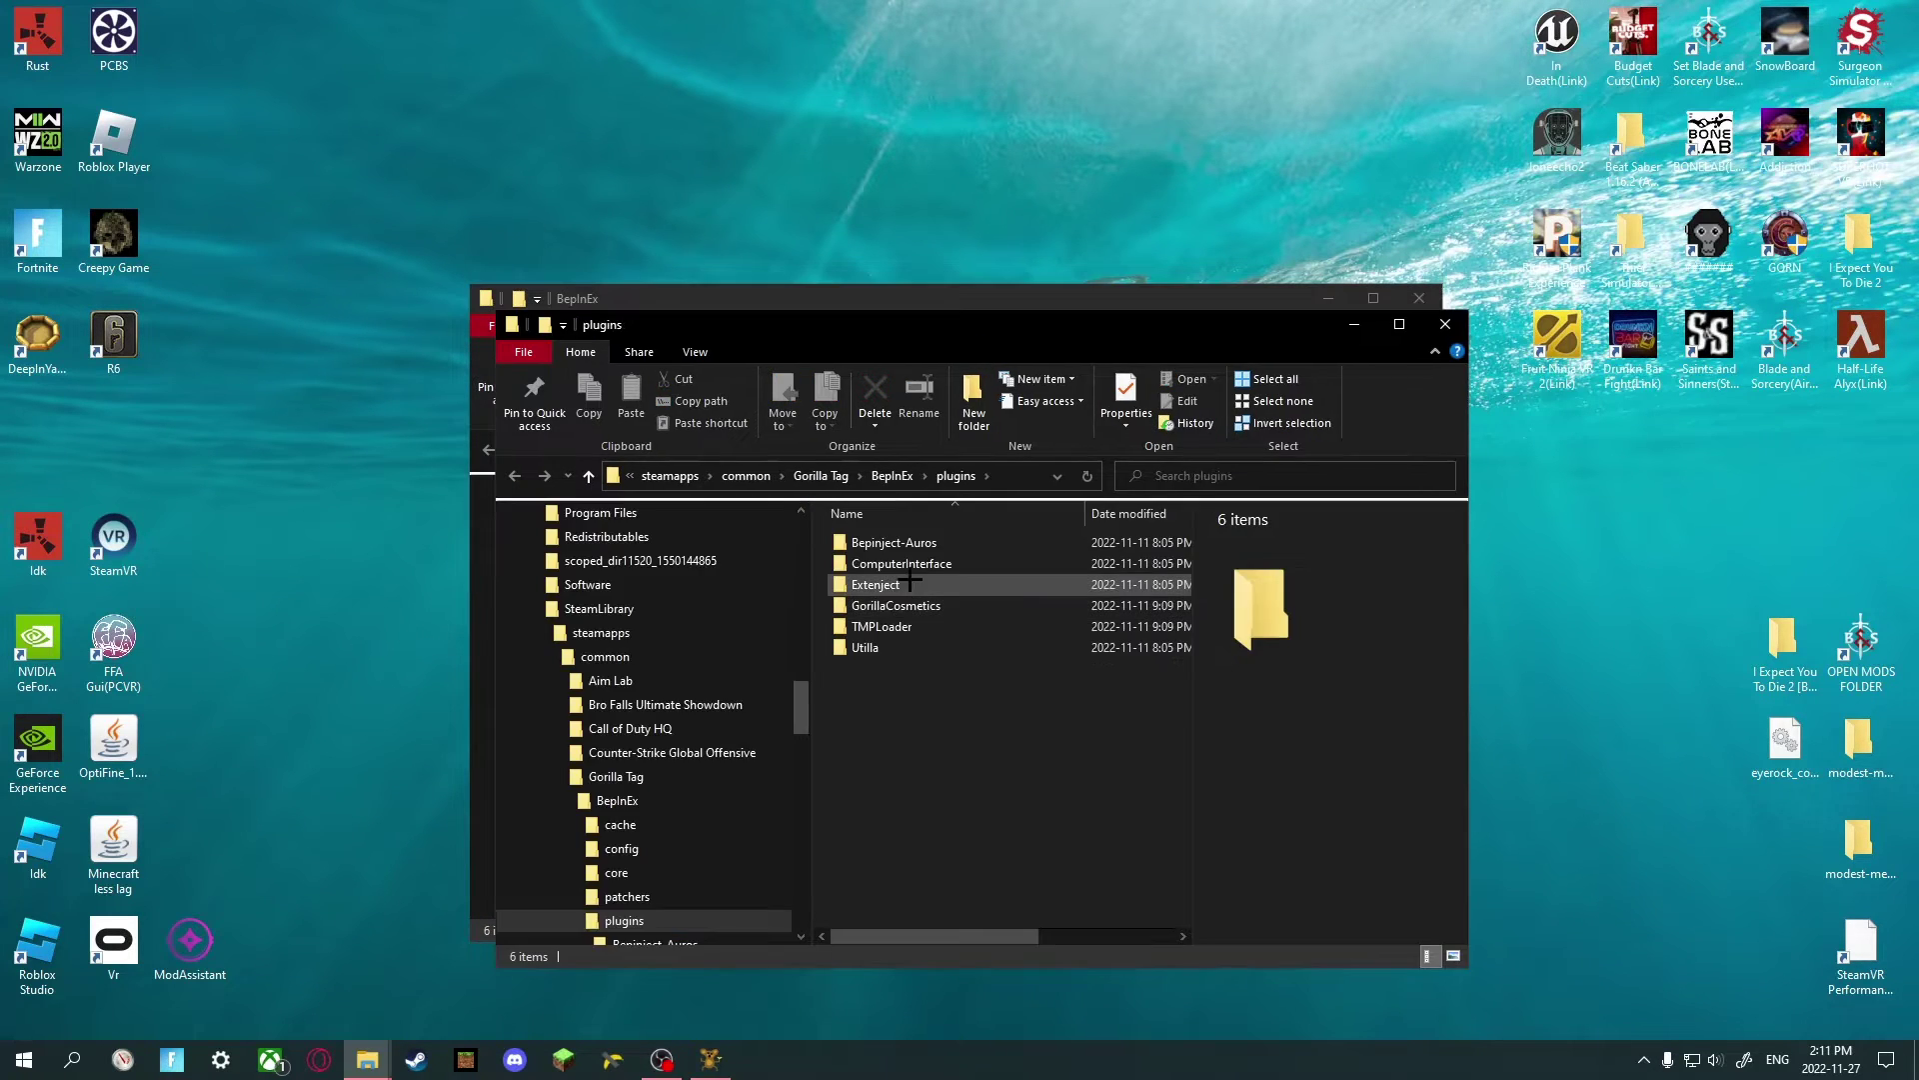
Copy eyerock_cosmetics_beta_NOT_FINISHED.dll from the desktop into the plugins folder and close both folder windows.
{"action": "left_click", "coordinate": [1796, 745]}
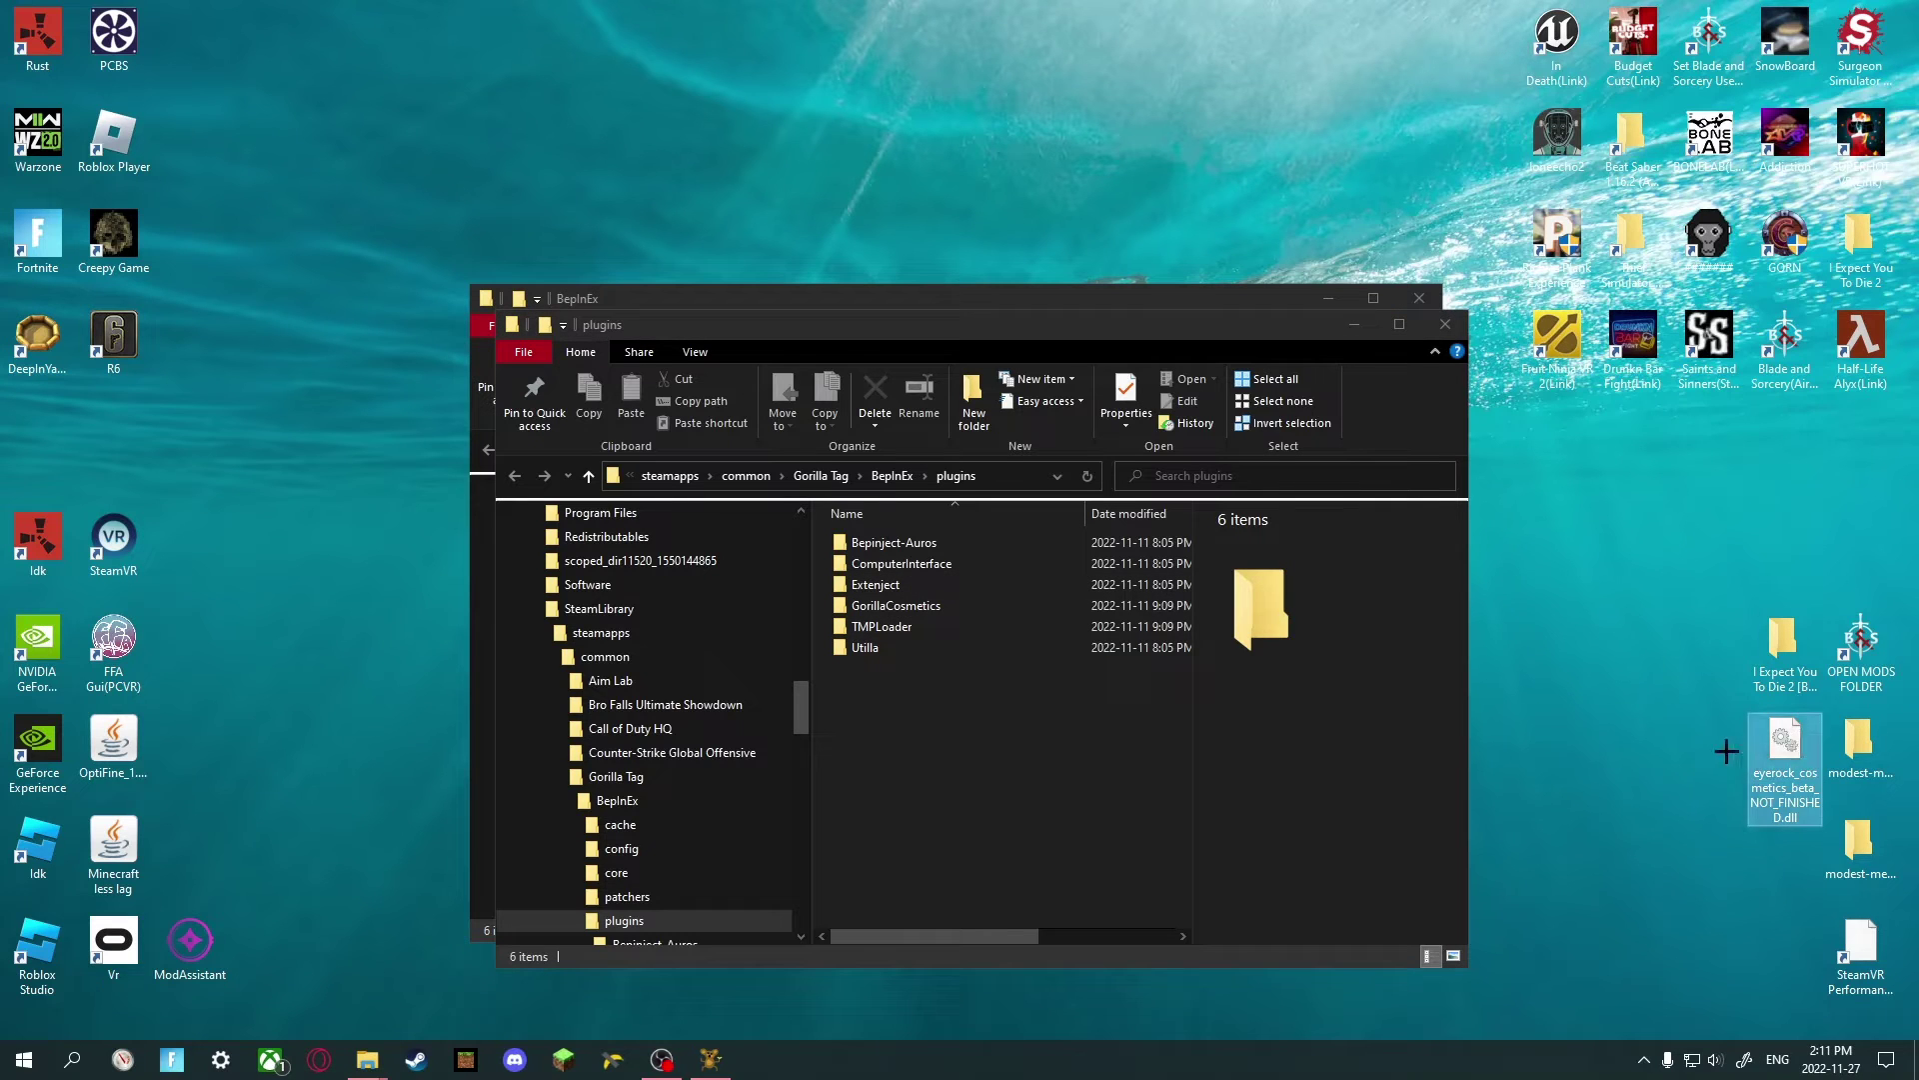
{"action": "left_click_drag", "start_coordinate": [1796, 744], "coordinate": [1035, 741]}
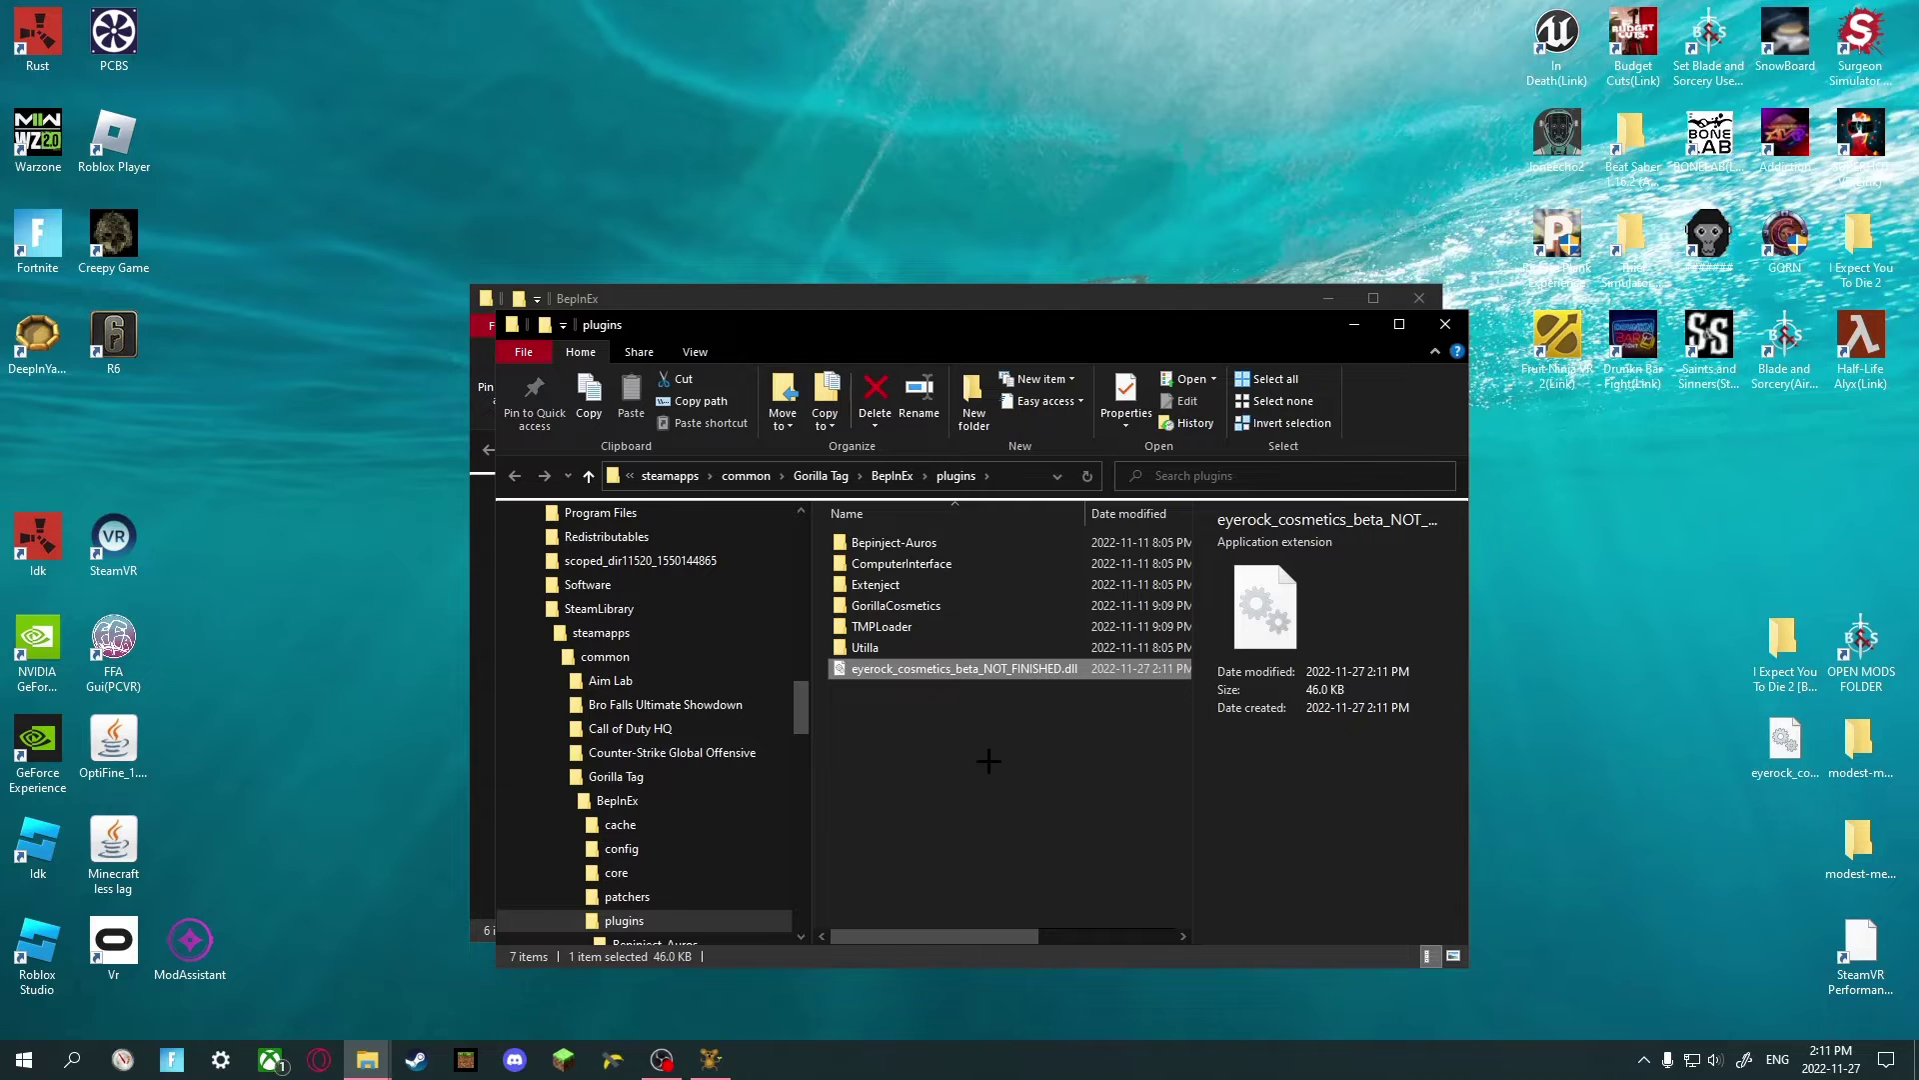
{"action": "left_click", "coordinate": [1000, 700]}
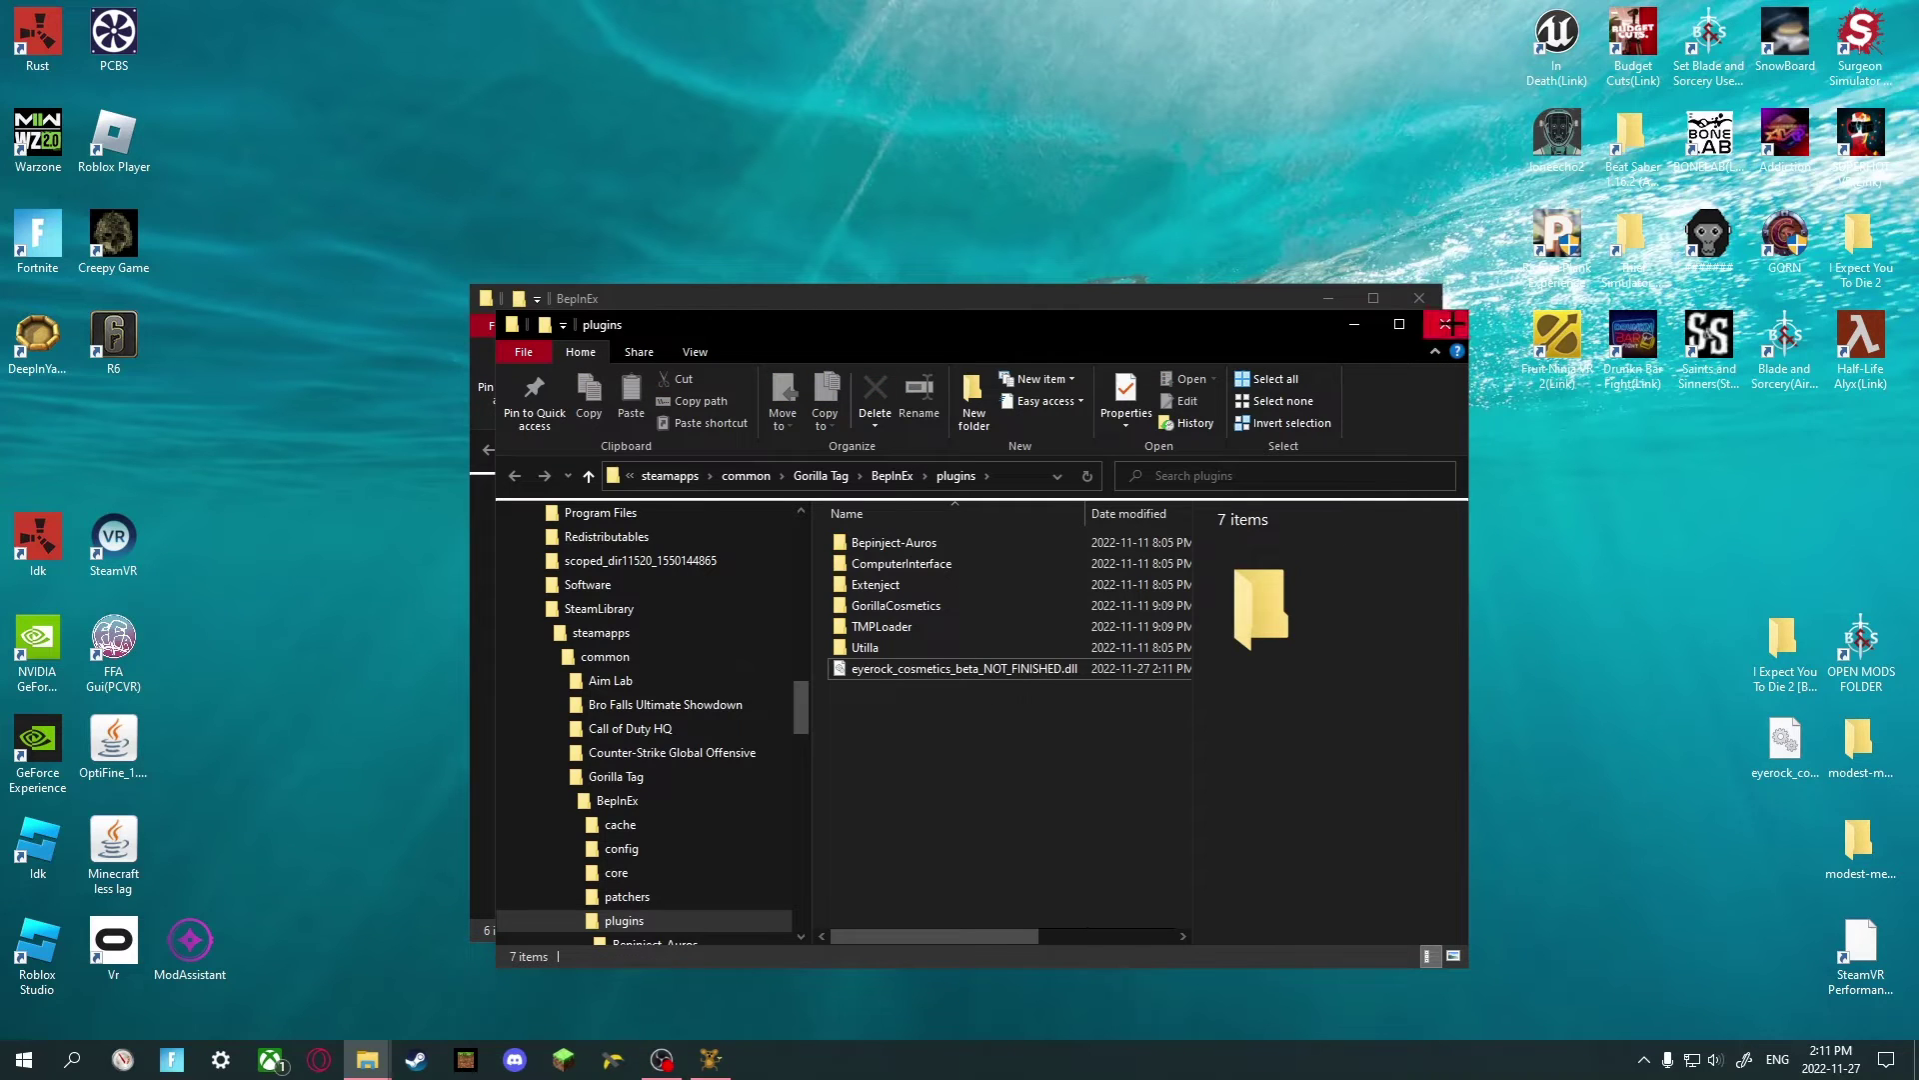
{"action": "left_click", "coordinate": [1446, 323]}
{"action": "left_click", "coordinate": [1420, 298]}
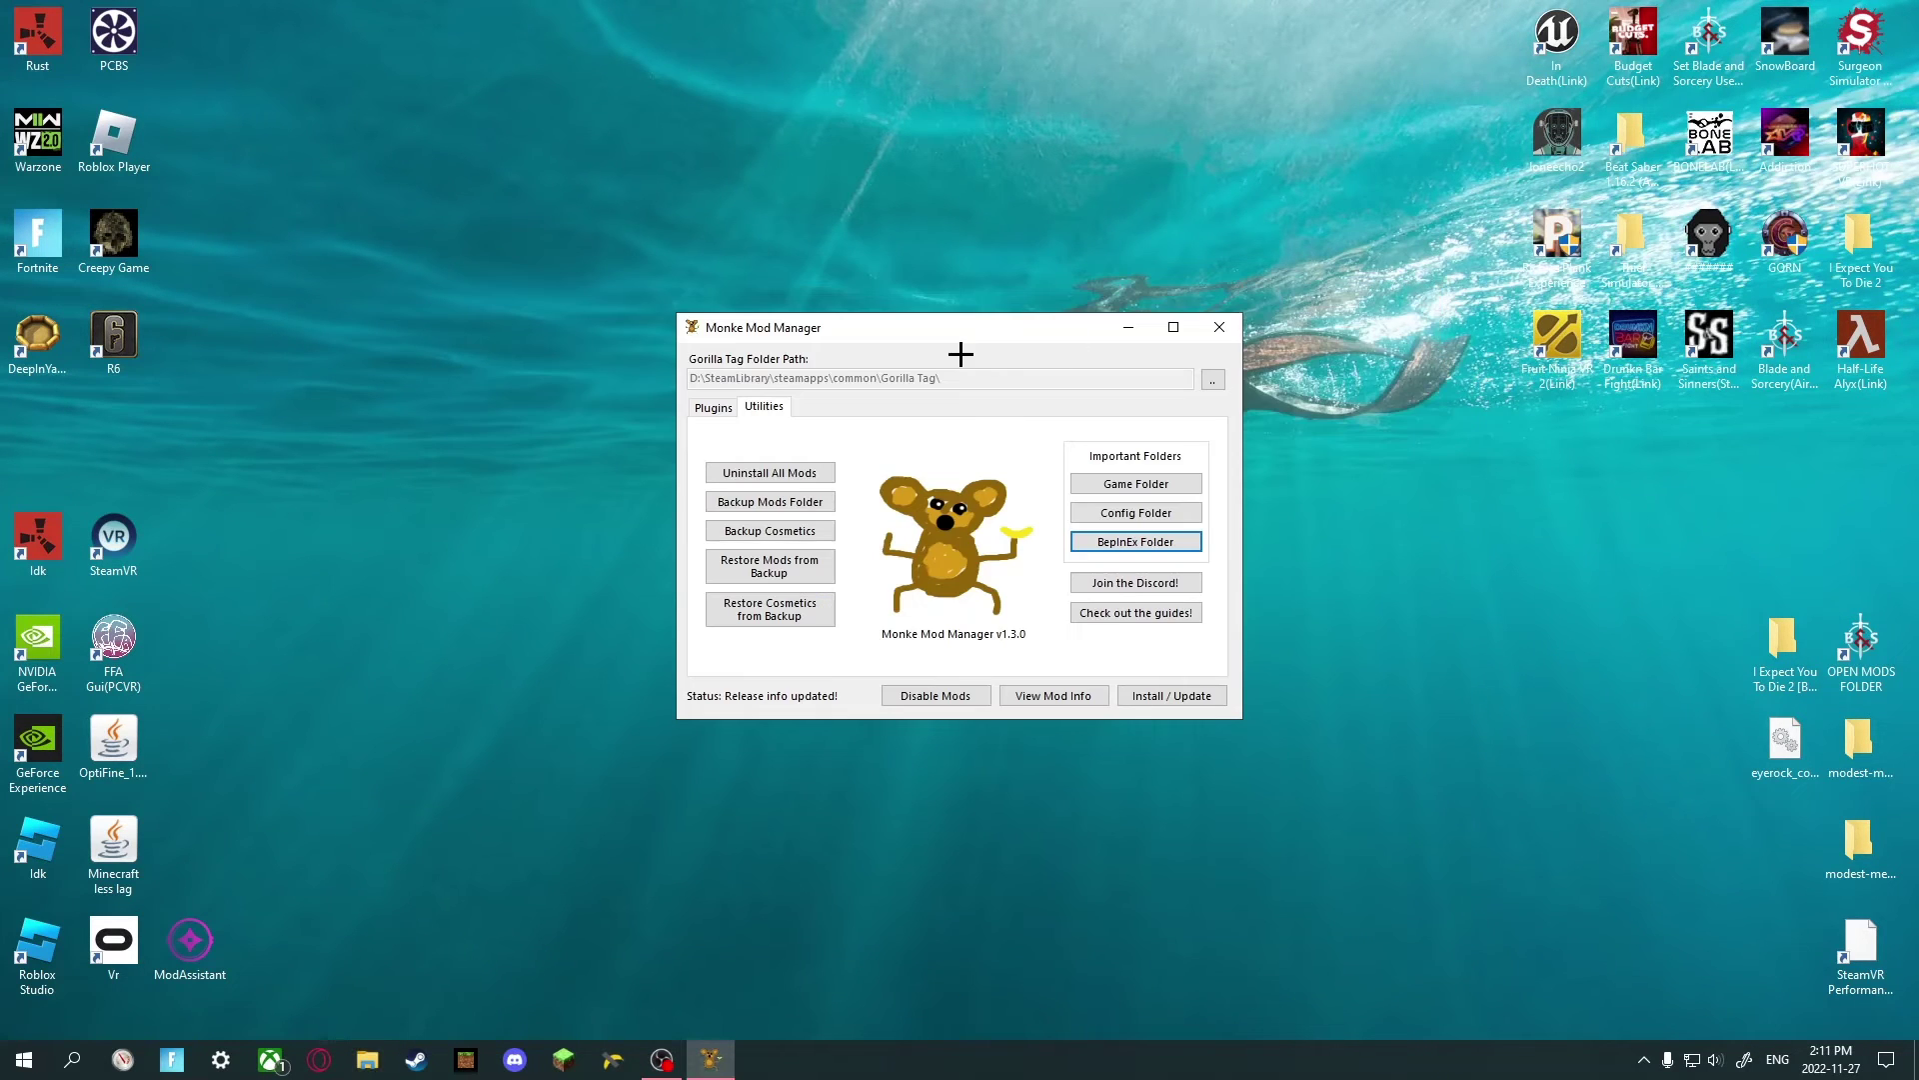
Run Install / Update in Monke Mod Manager and close the program.
{"action": "left_click", "coordinate": [1190, 695]}
{"action": "left_click", "coordinate": [1129, 327]}
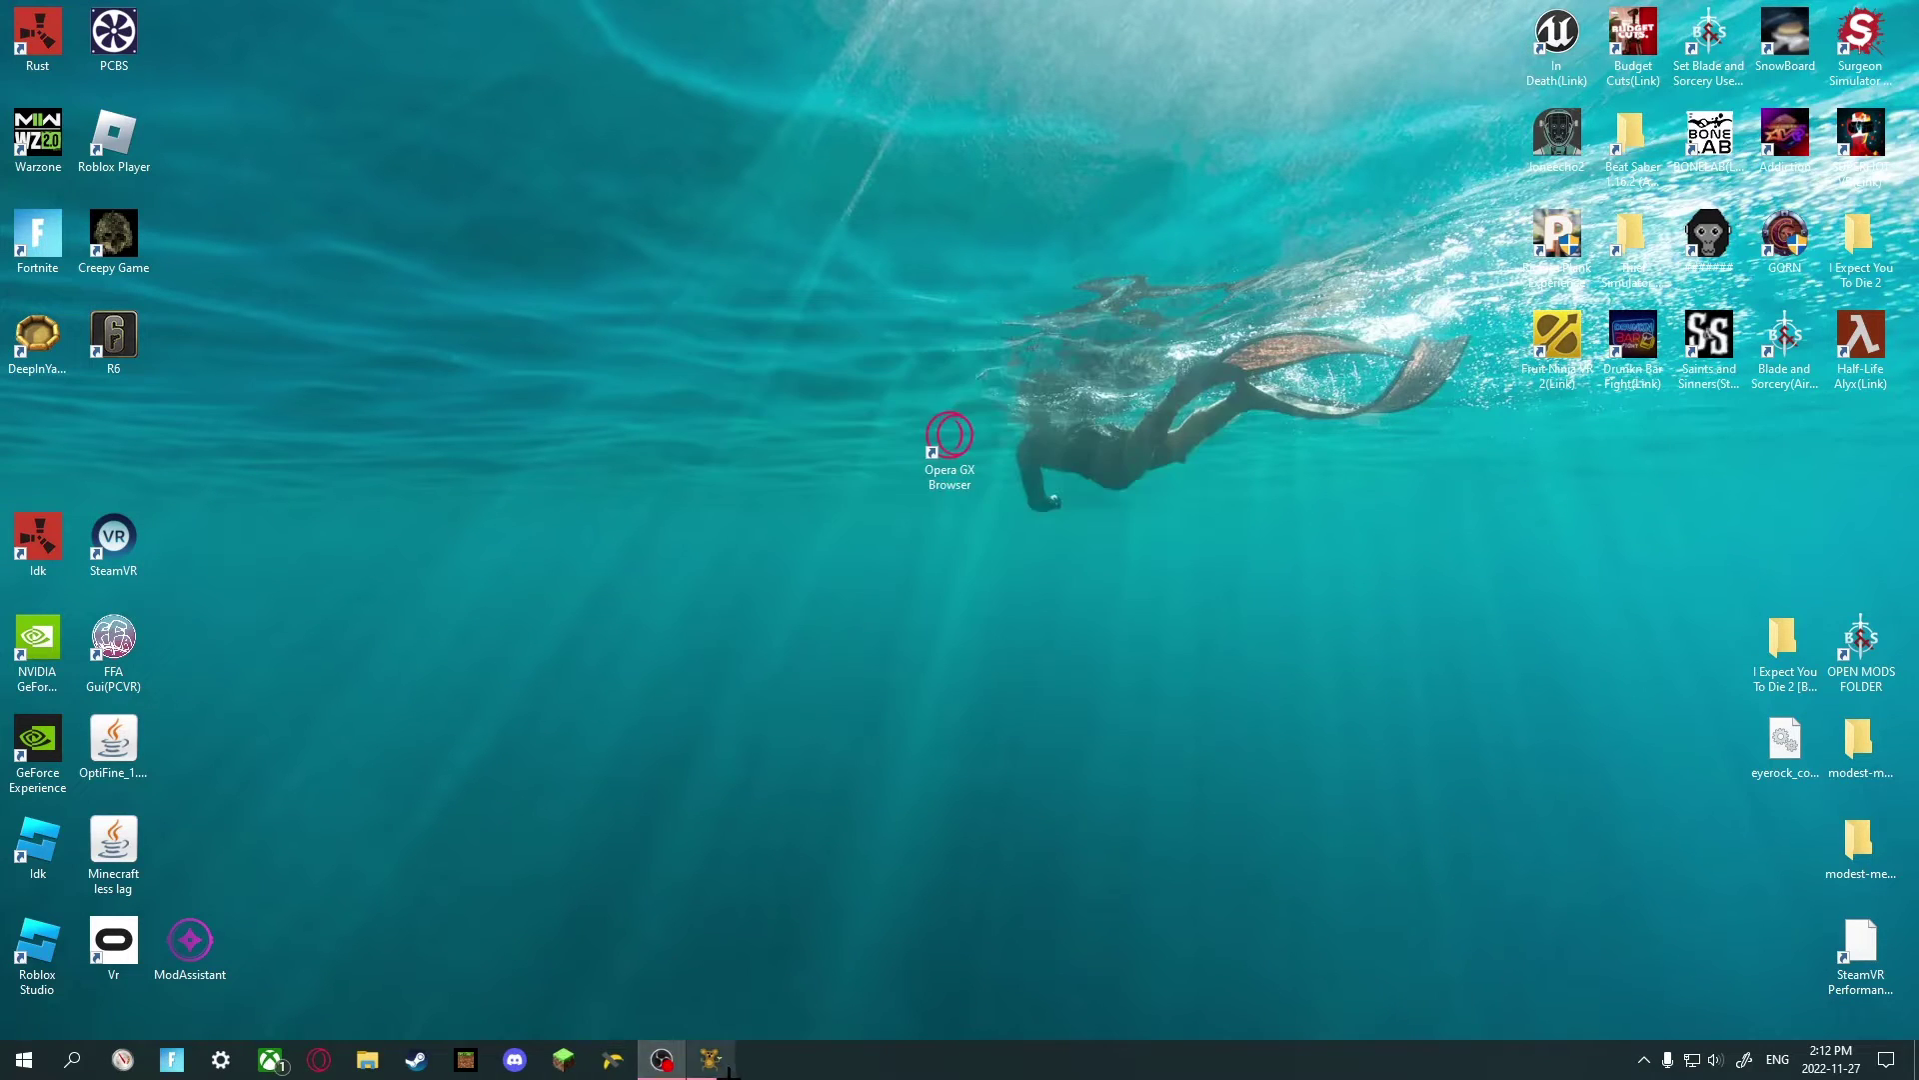
{"action": "key", "text": "alt+Tab"}
{"action": "left_click", "coordinate": [1219, 326]}
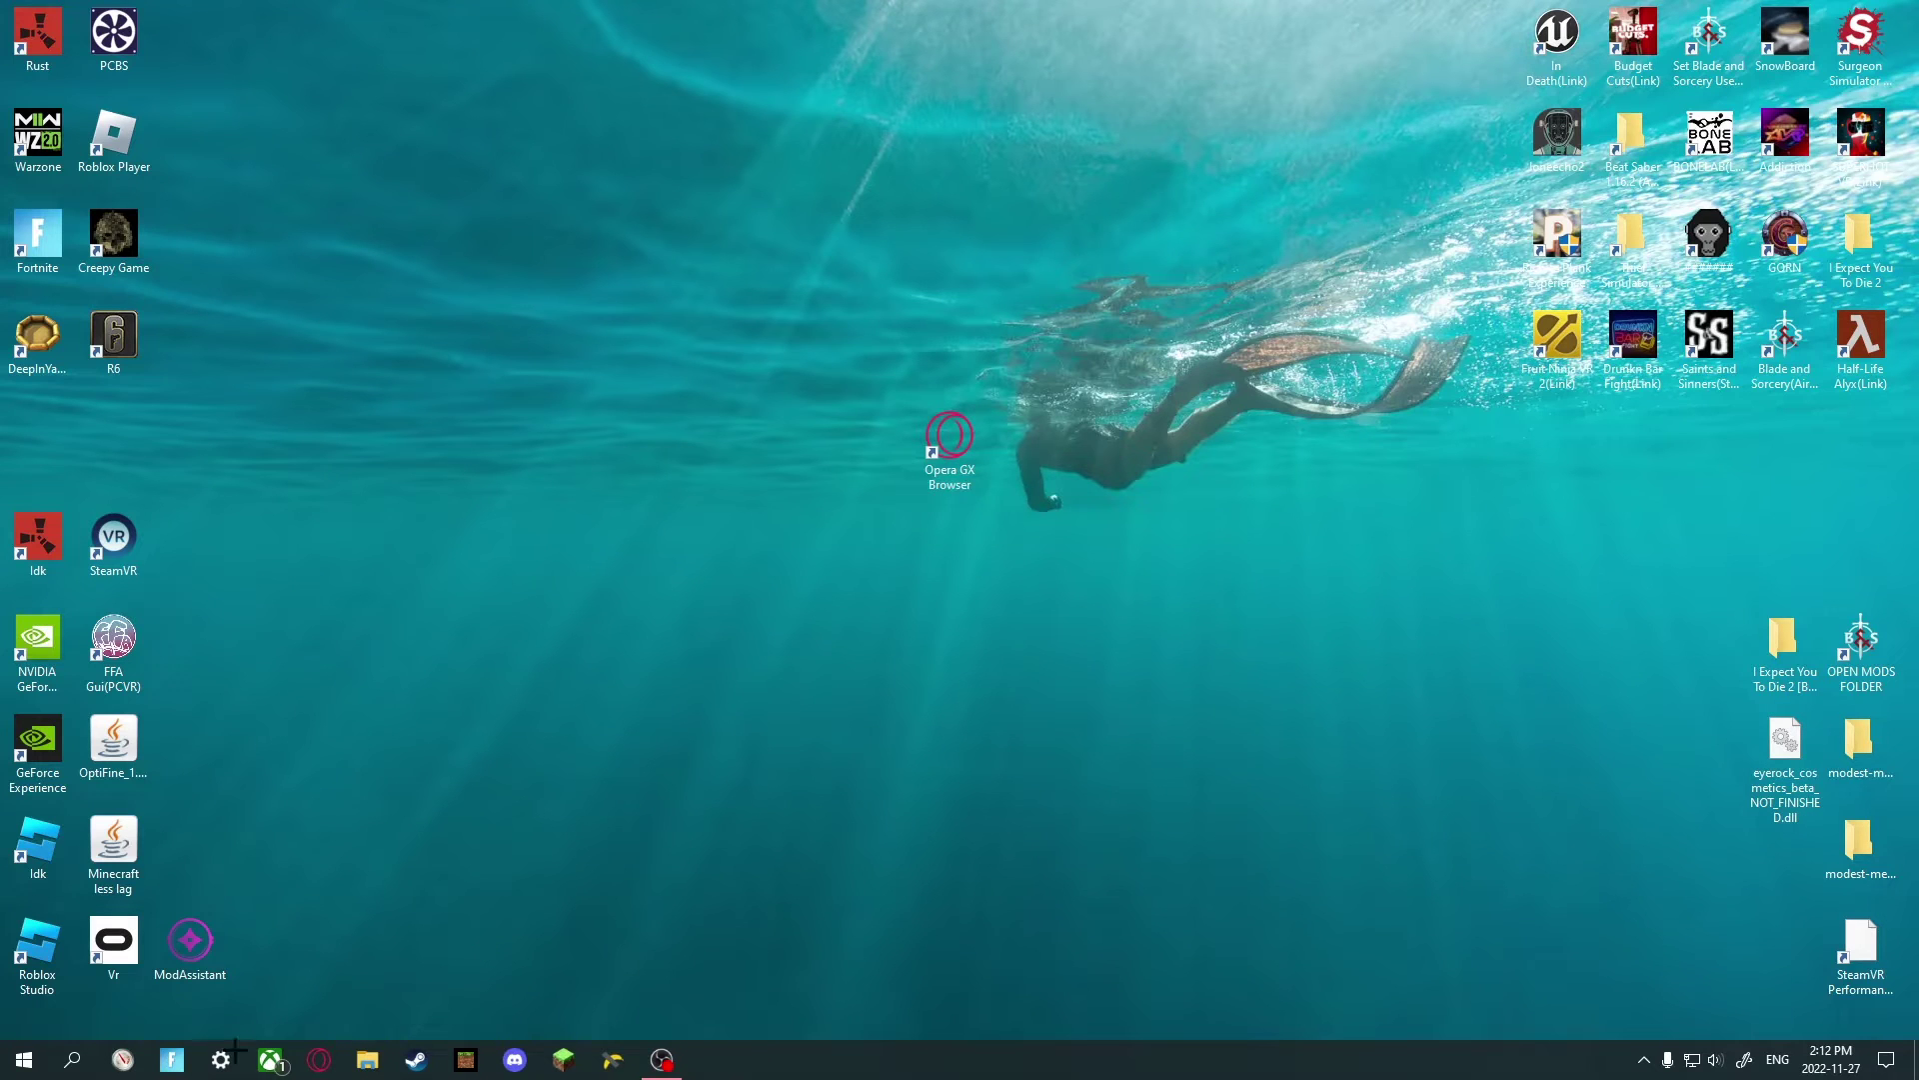
Start the Oculus app from the Vr desktop shortcut, minimise it and launch Gorilla Tag from its desktop shortcut.
{"action": "double_click", "coordinate": [128, 935]}
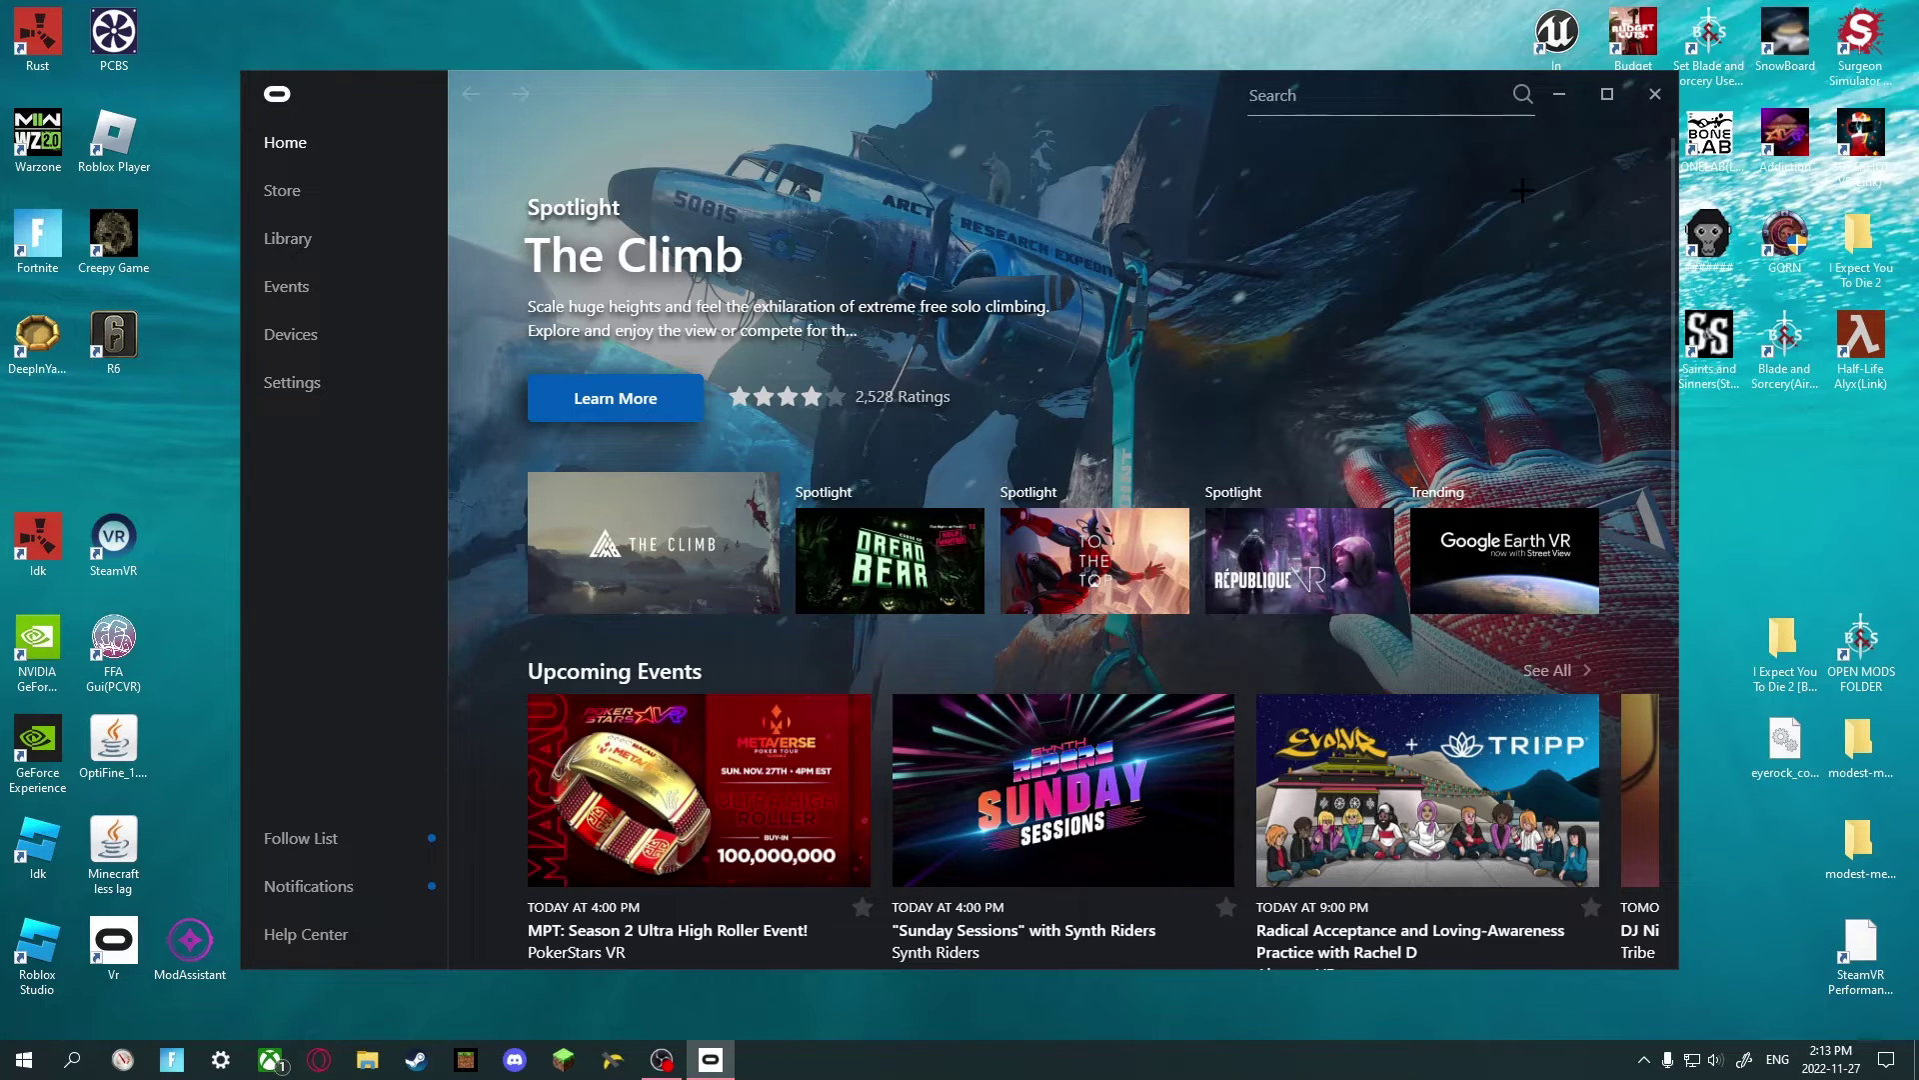
{"action": "left_click", "coordinate": [1559, 94]}
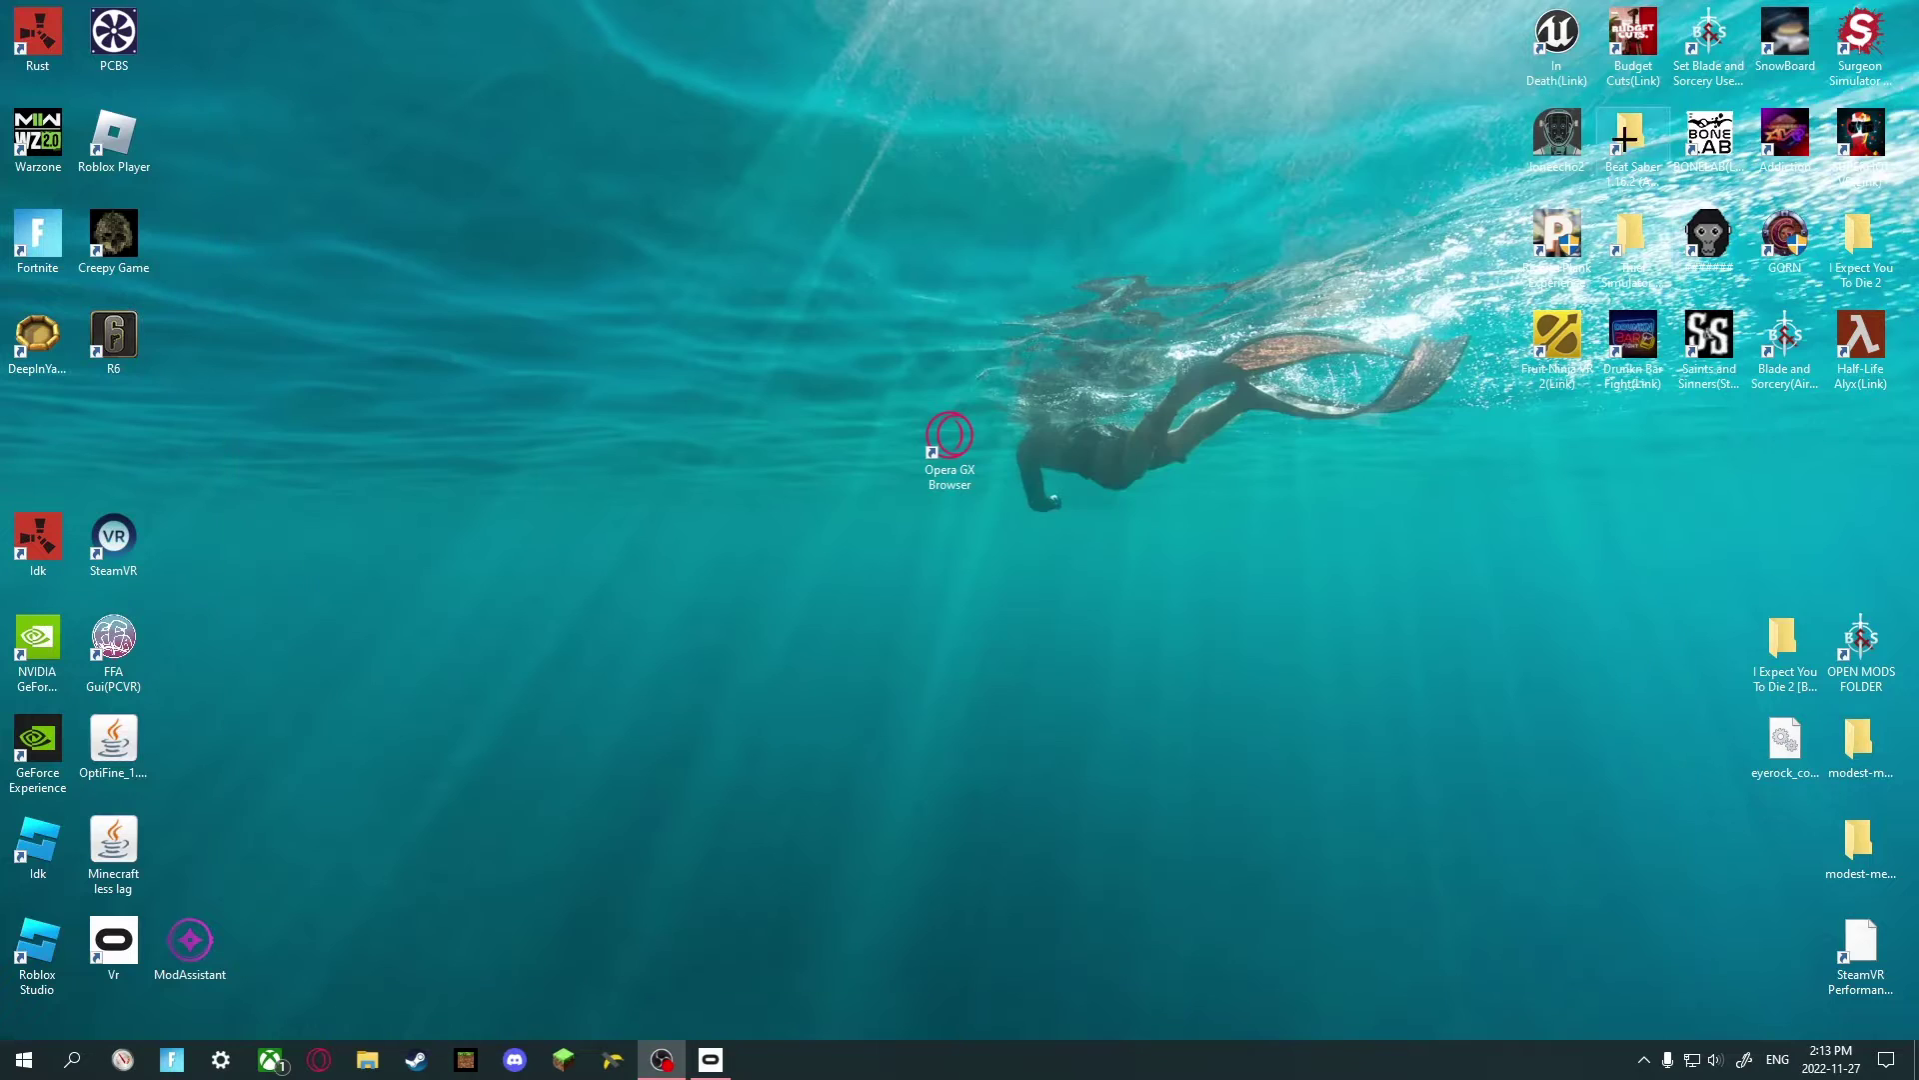
{"action": "right_click", "coordinate": [1730, 250]}
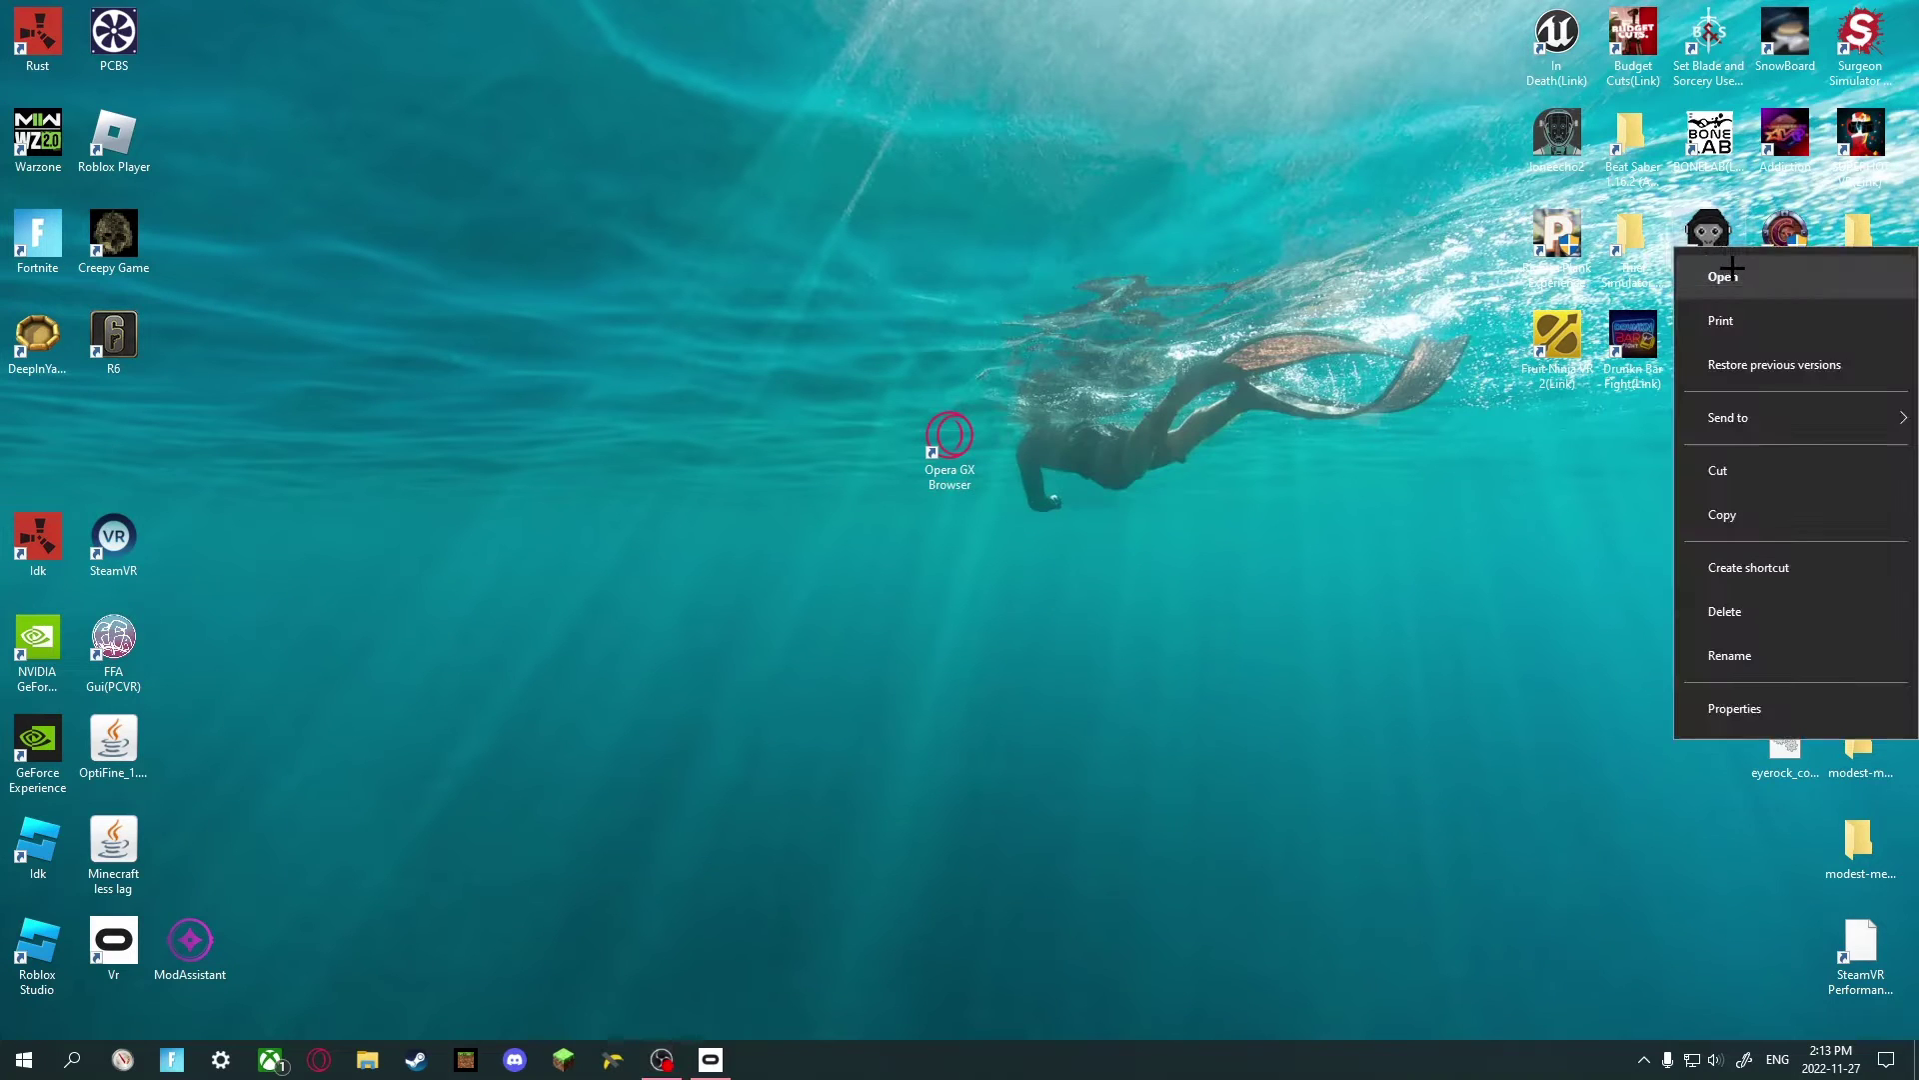
{"action": "left_click", "coordinate": [1731, 267]}
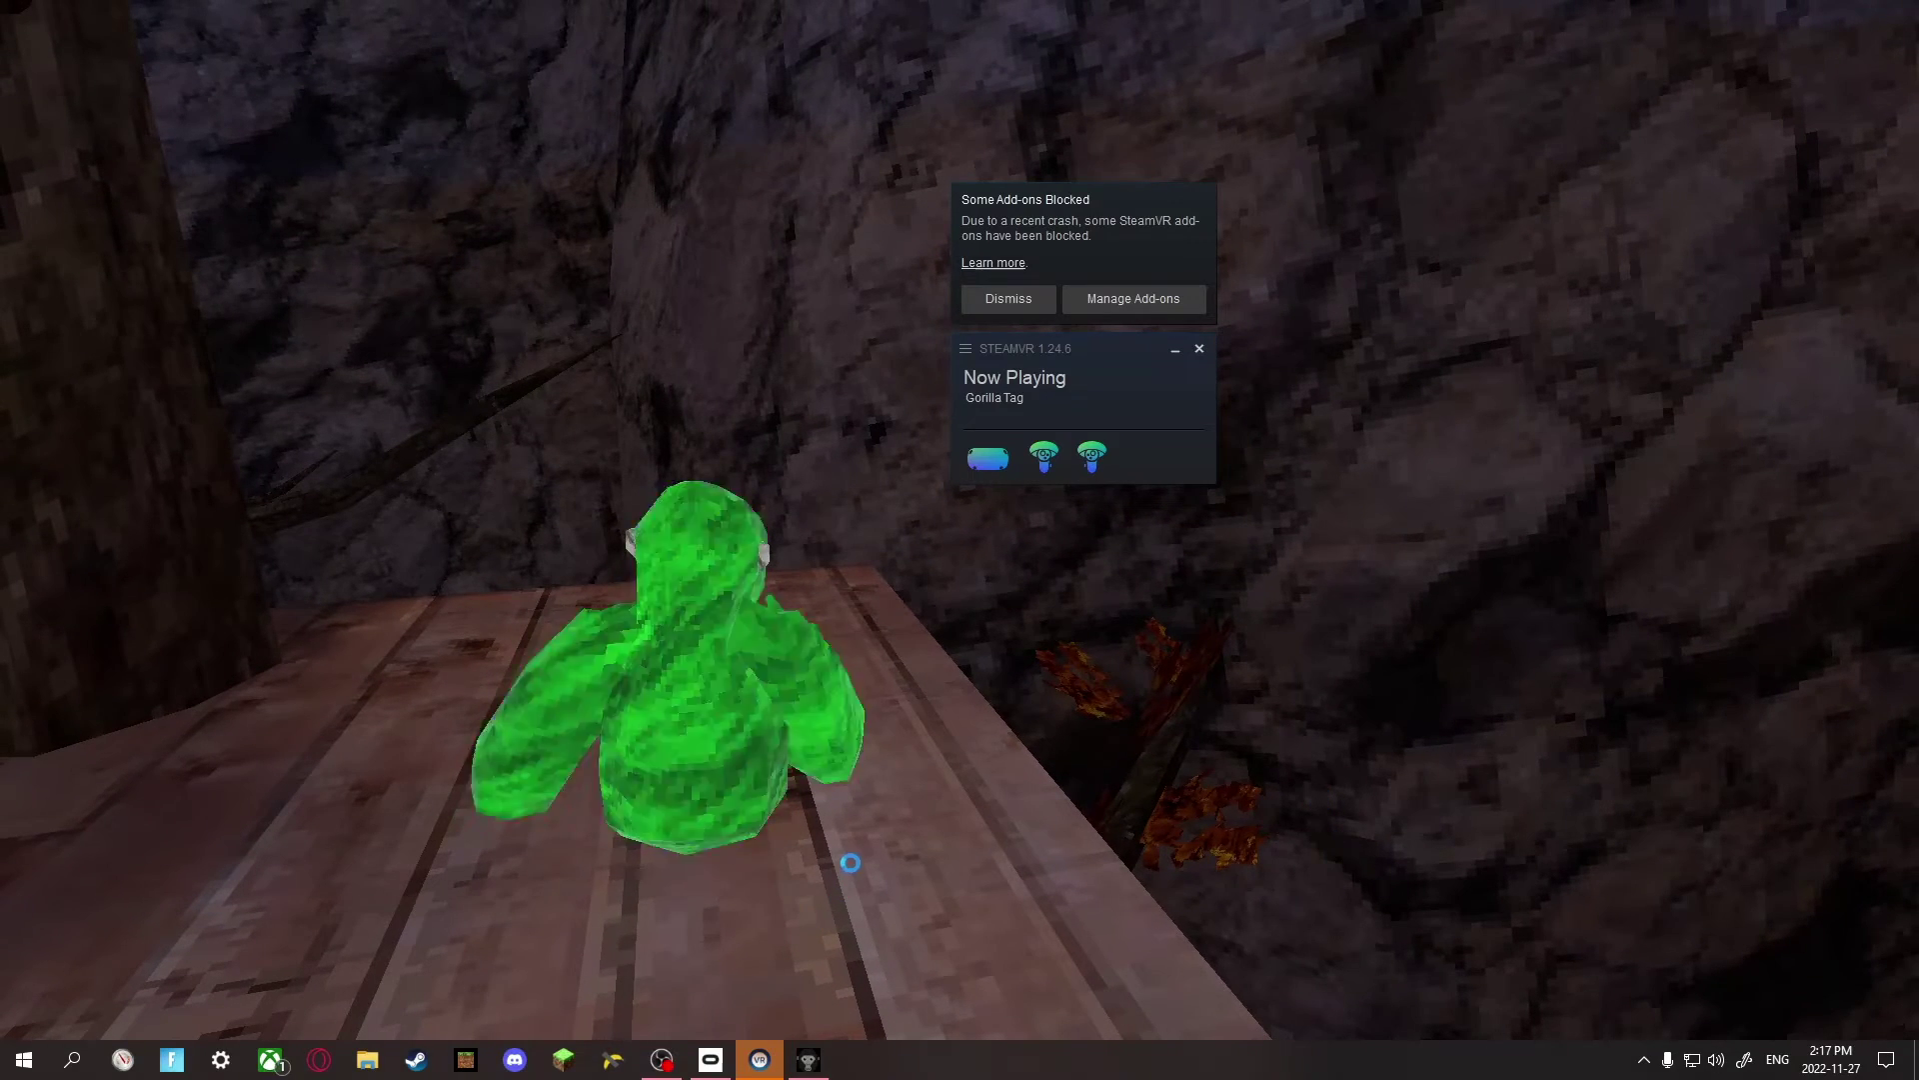
Dismiss the notice about blocked SteamVR add-ons and close SteamVR to end the Gorilla Tag session.
{"action": "left_click", "coordinate": [1202, 351]}
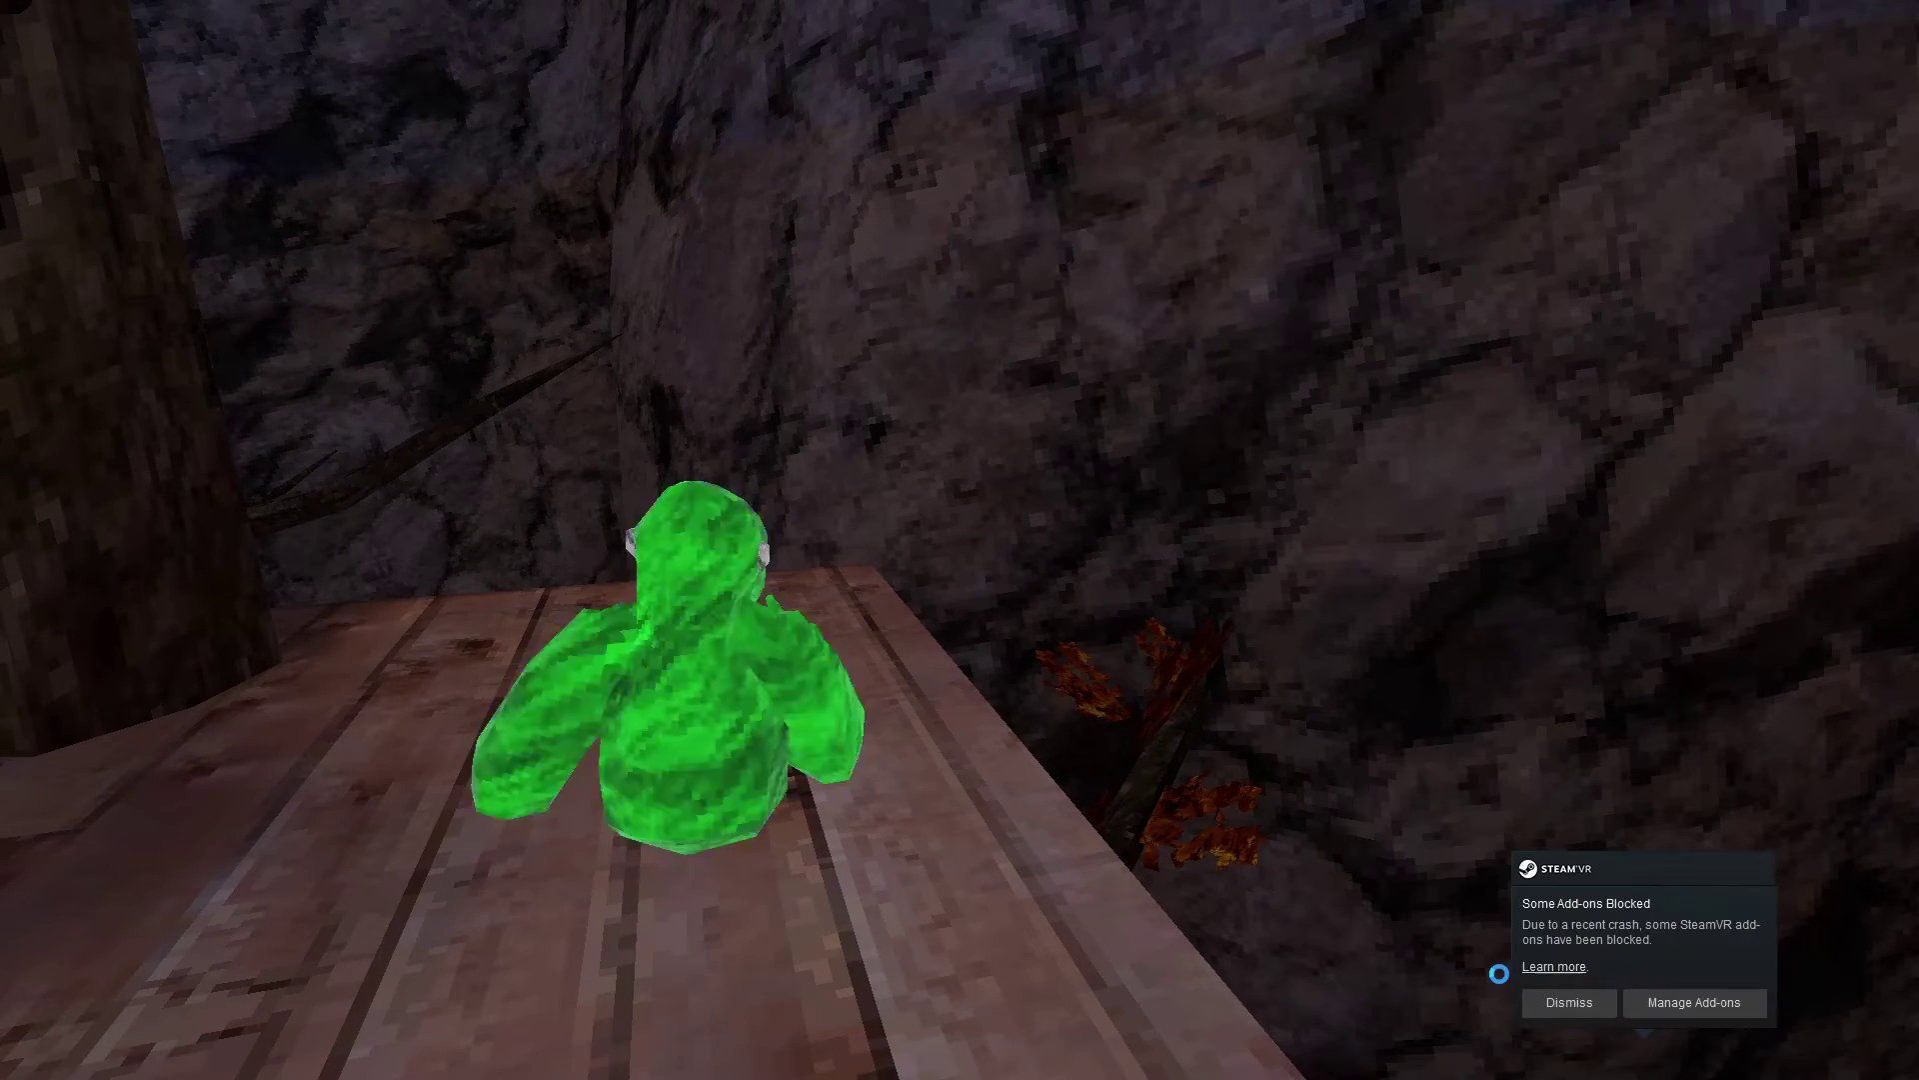
{"action": "left_click", "coordinate": [1551, 994]}
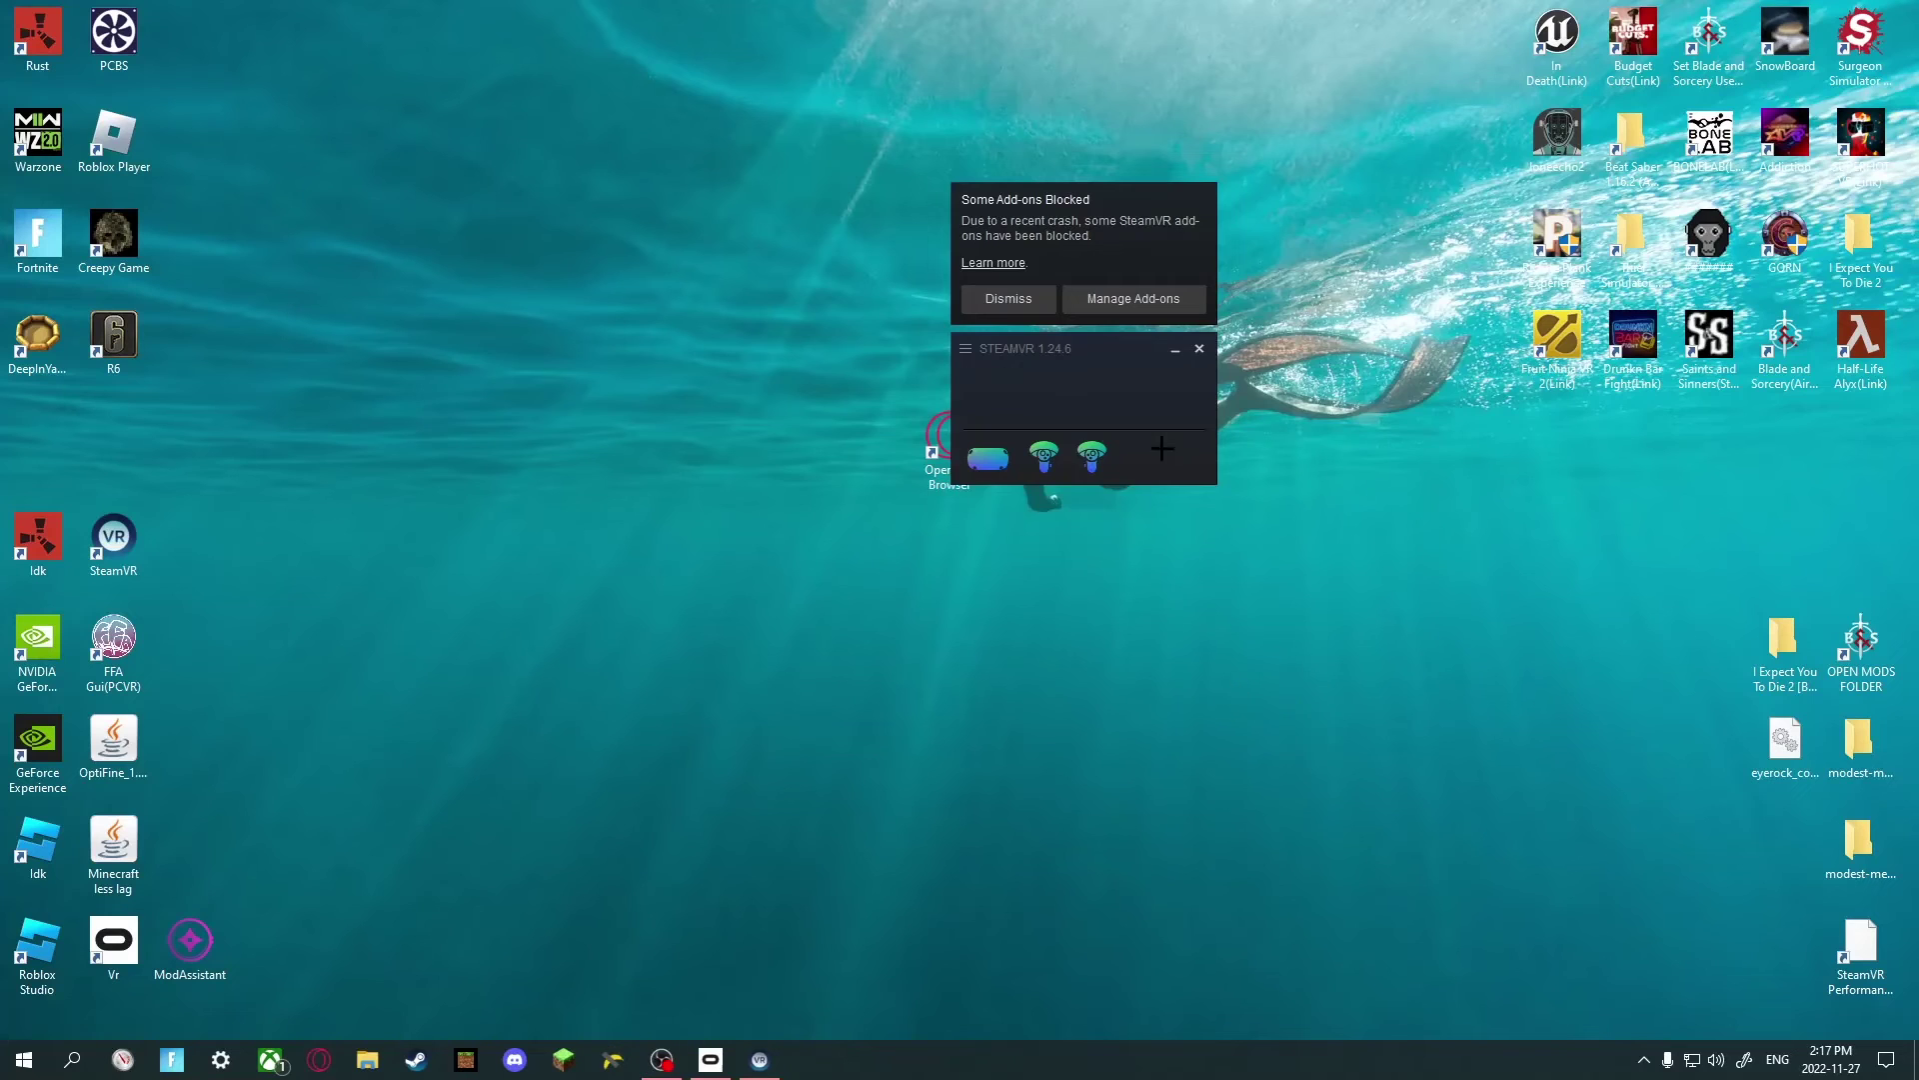
{"action": "left_click", "coordinate": [1197, 347]}
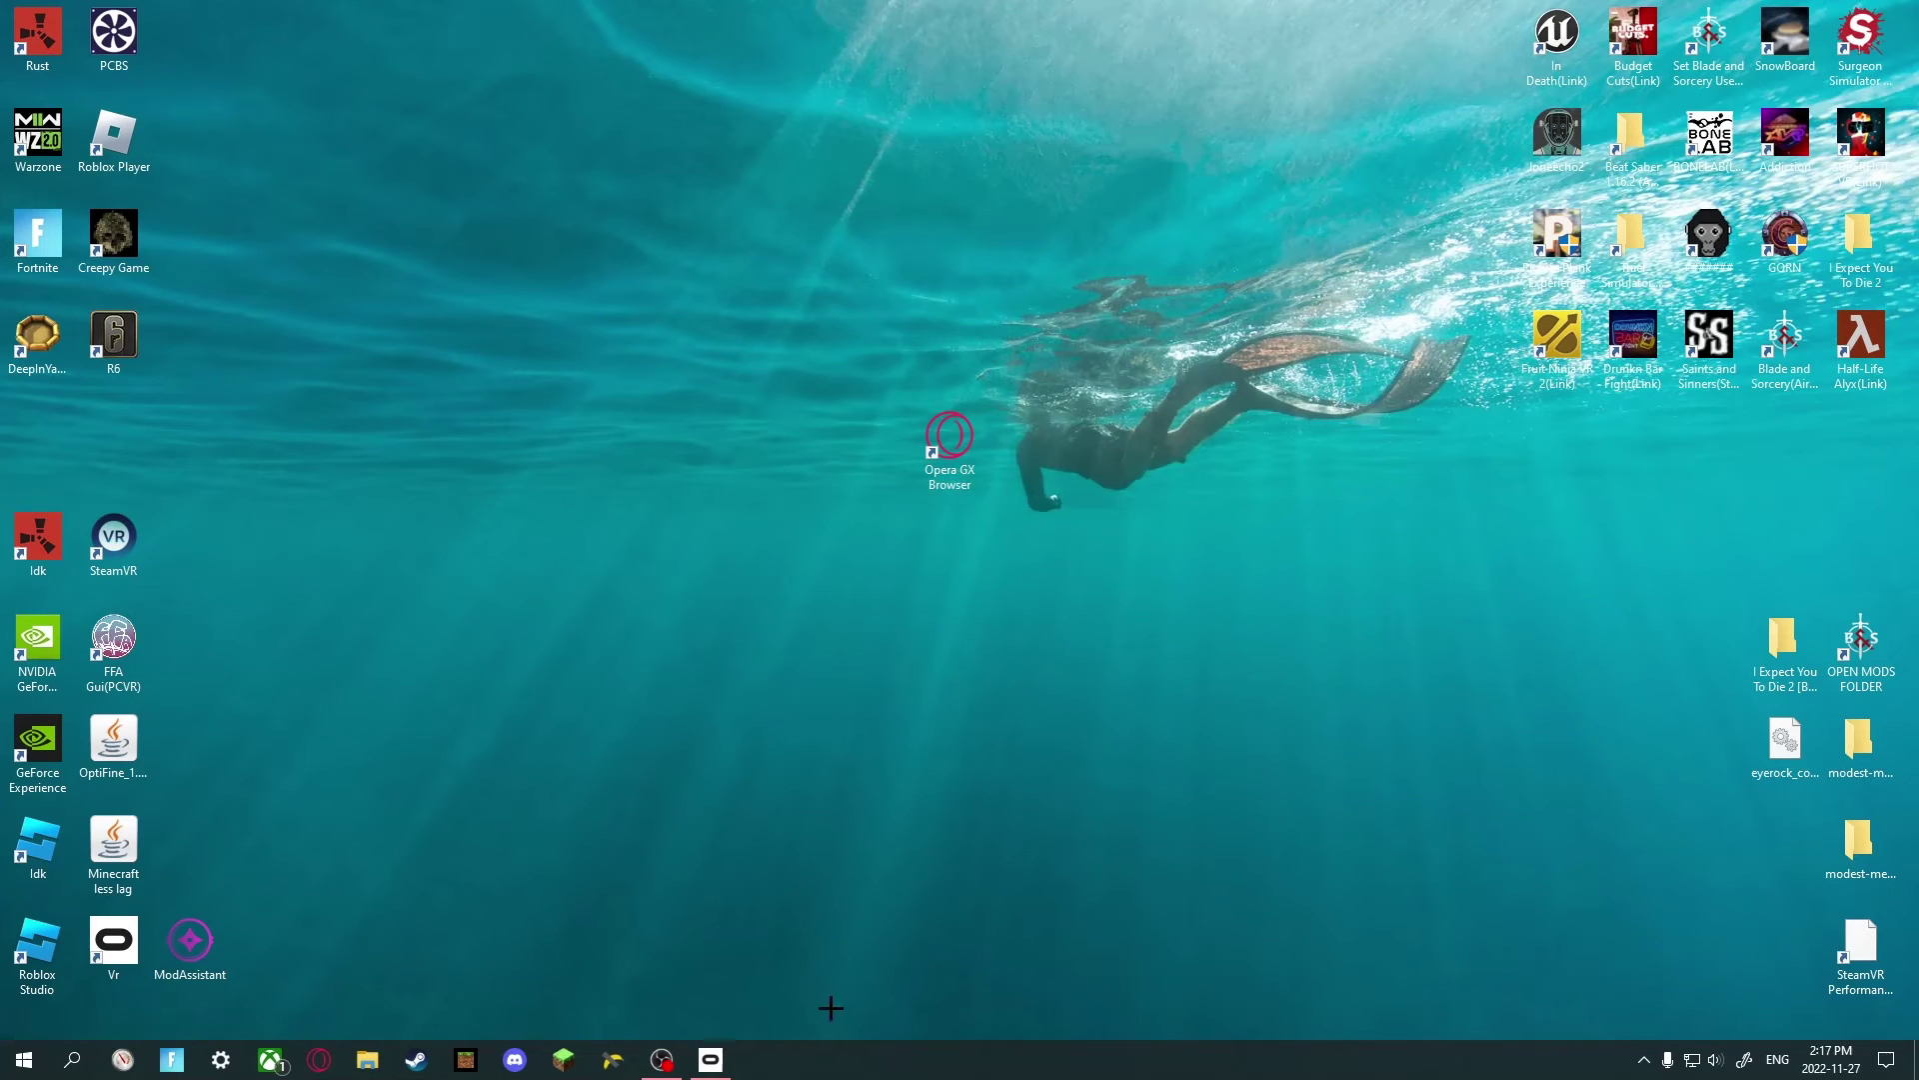